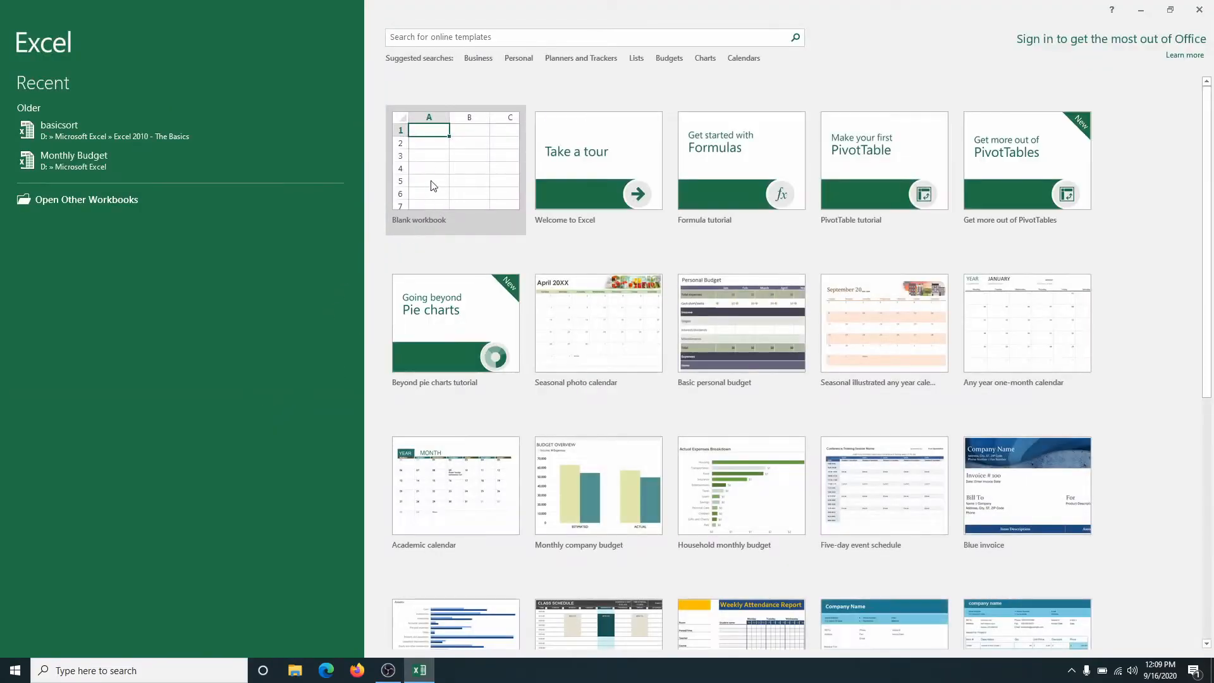
# - In a new blank workbook, enter the dates 1-1-20, 5-5-20, 7-5-19 and 9/12-15 in cells E5 through E8
pyautogui.click(440, 160)
pyautogui.click(441, 161)
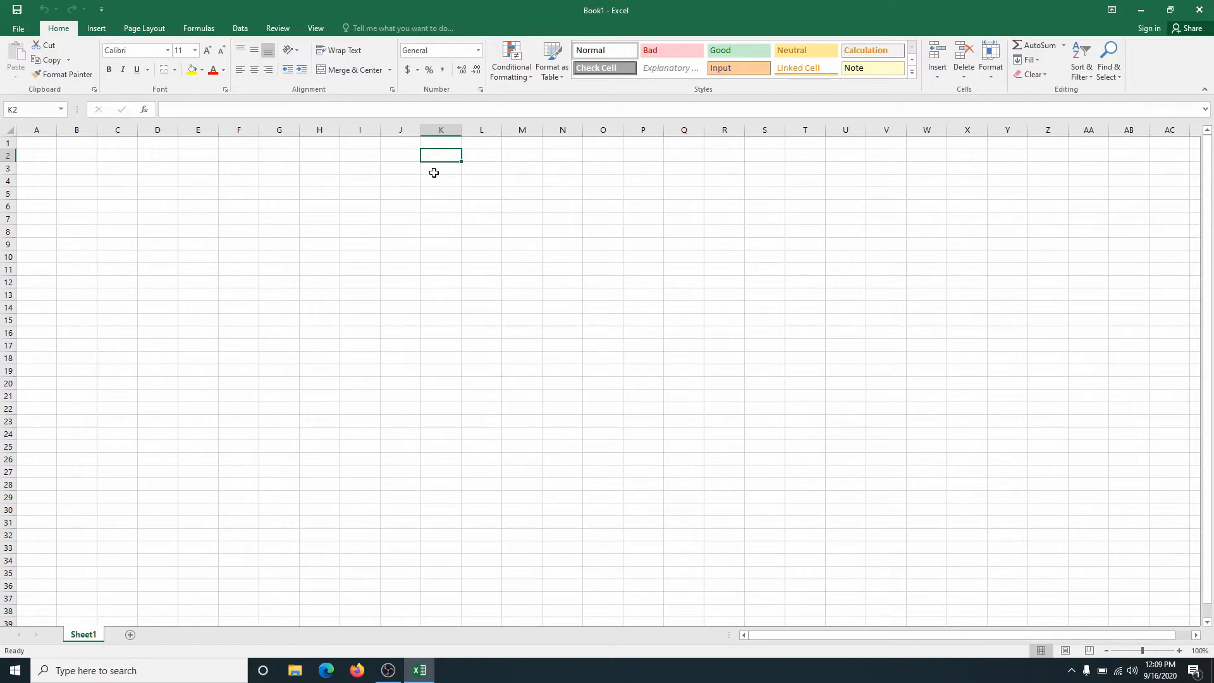
pyautogui.click(206, 190)
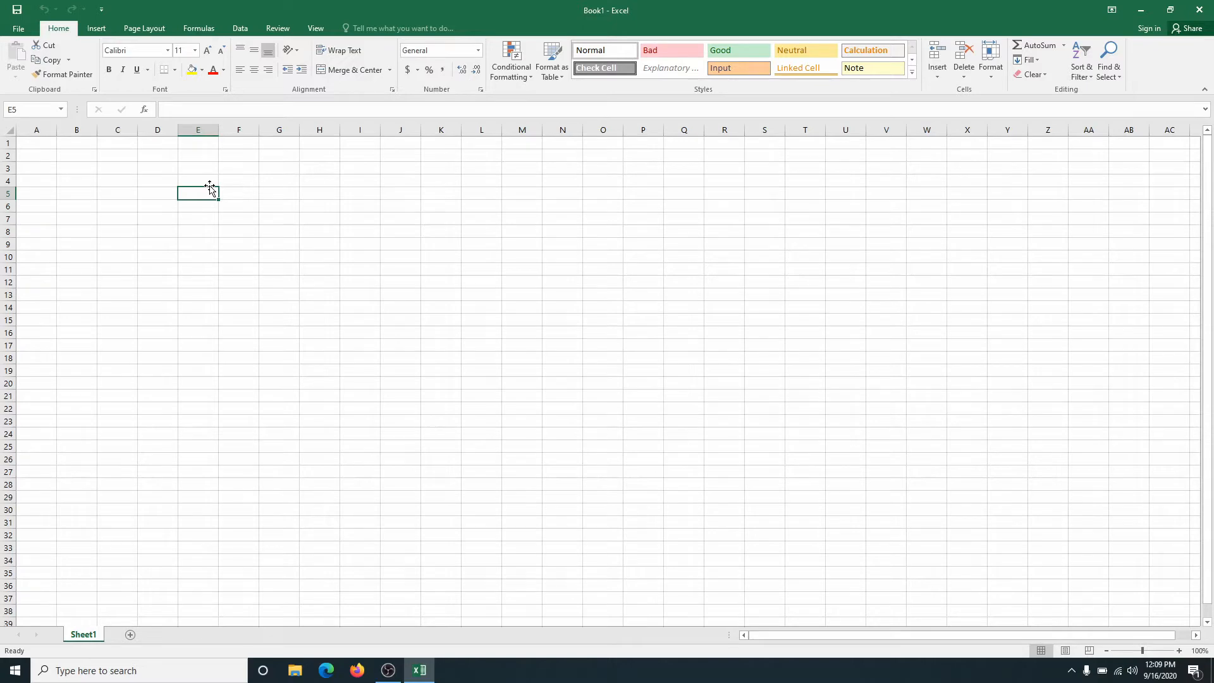
pyautogui.write('1-1-20')
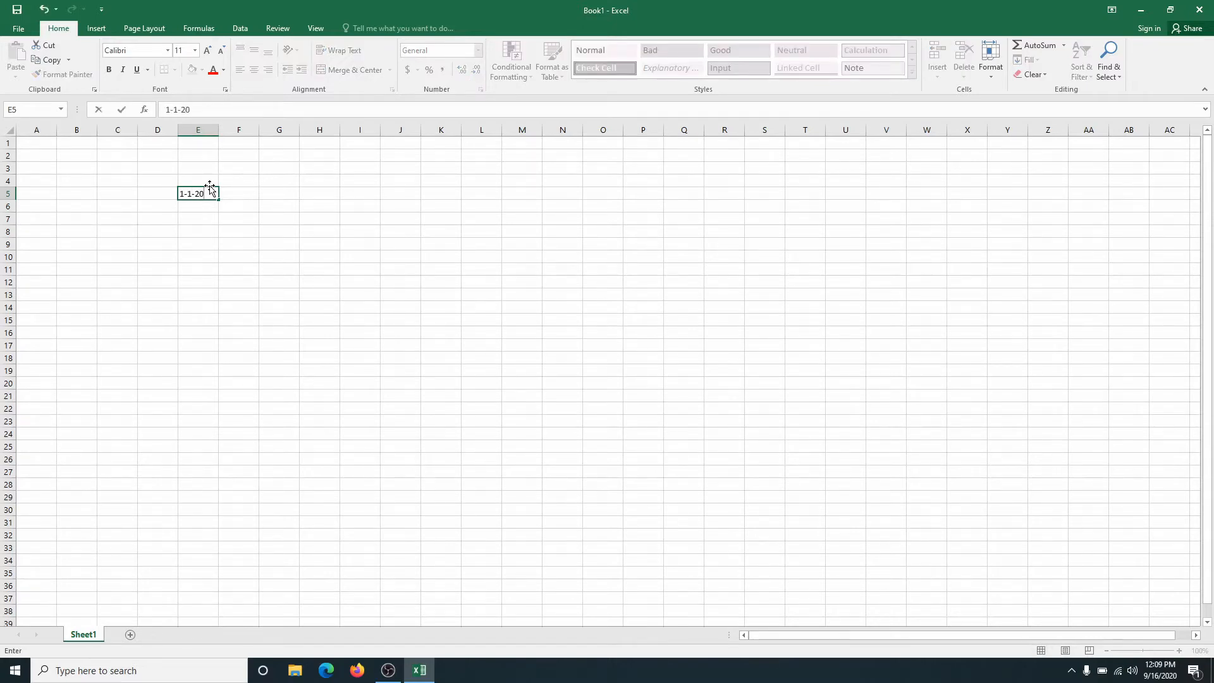
pyautogui.press('Return')
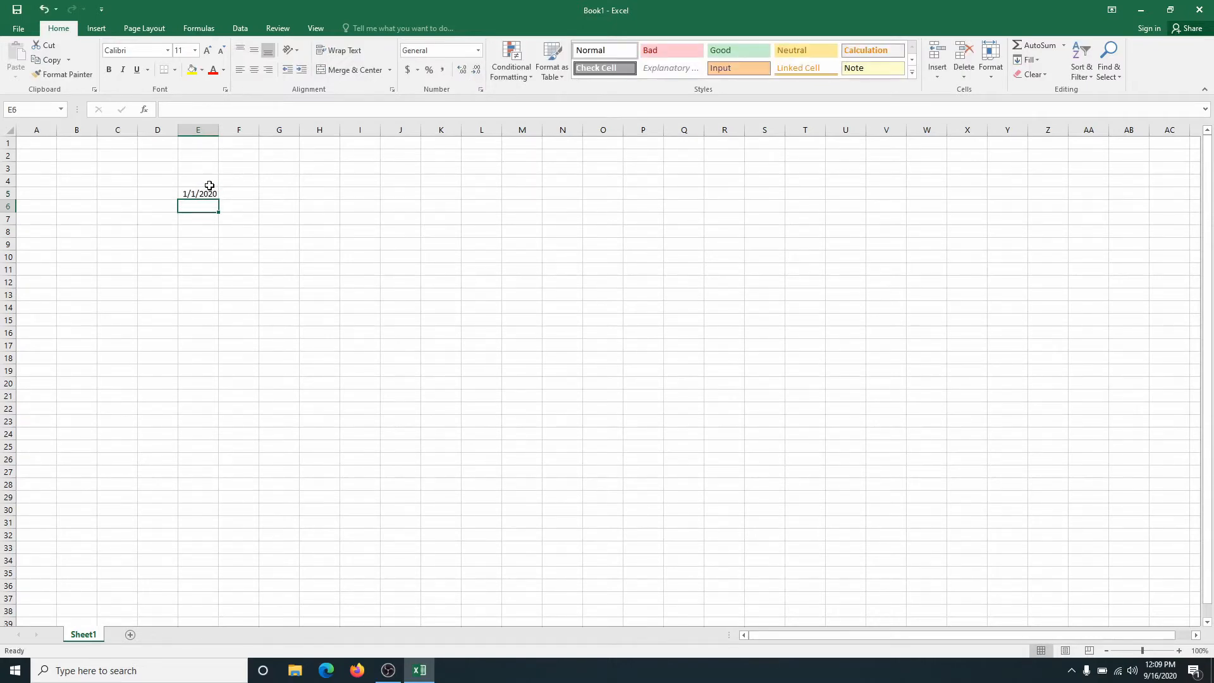
pyautogui.write('5-5-20')
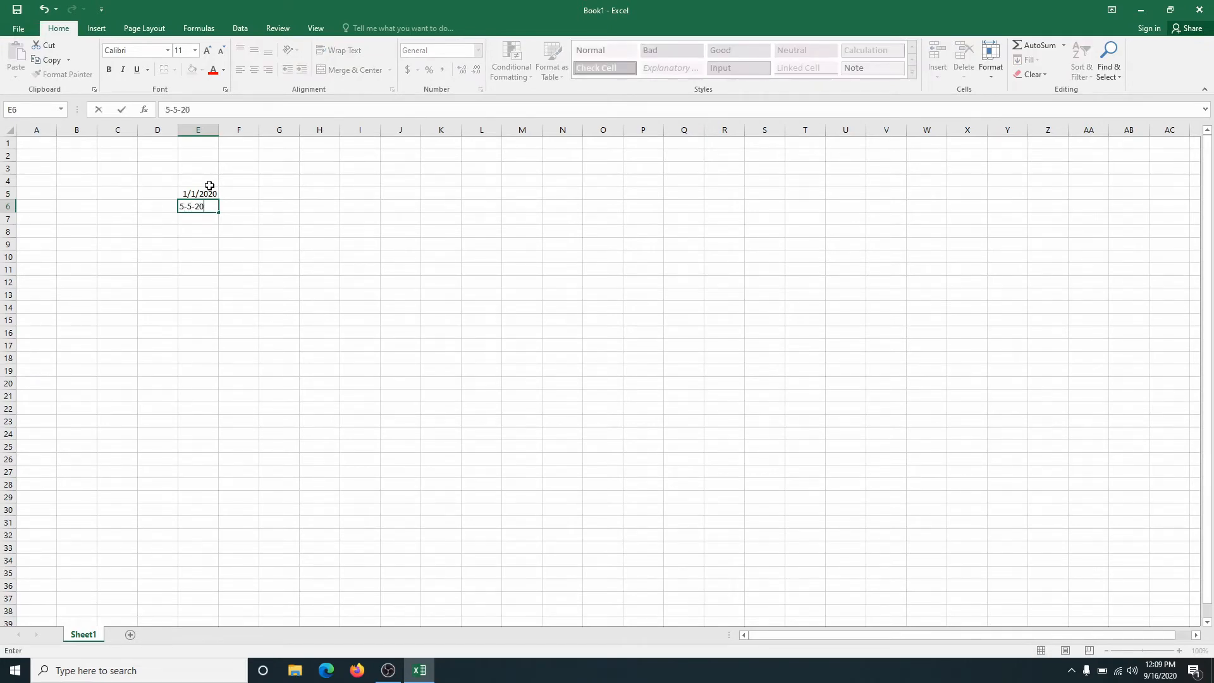
pyautogui.press('Return')
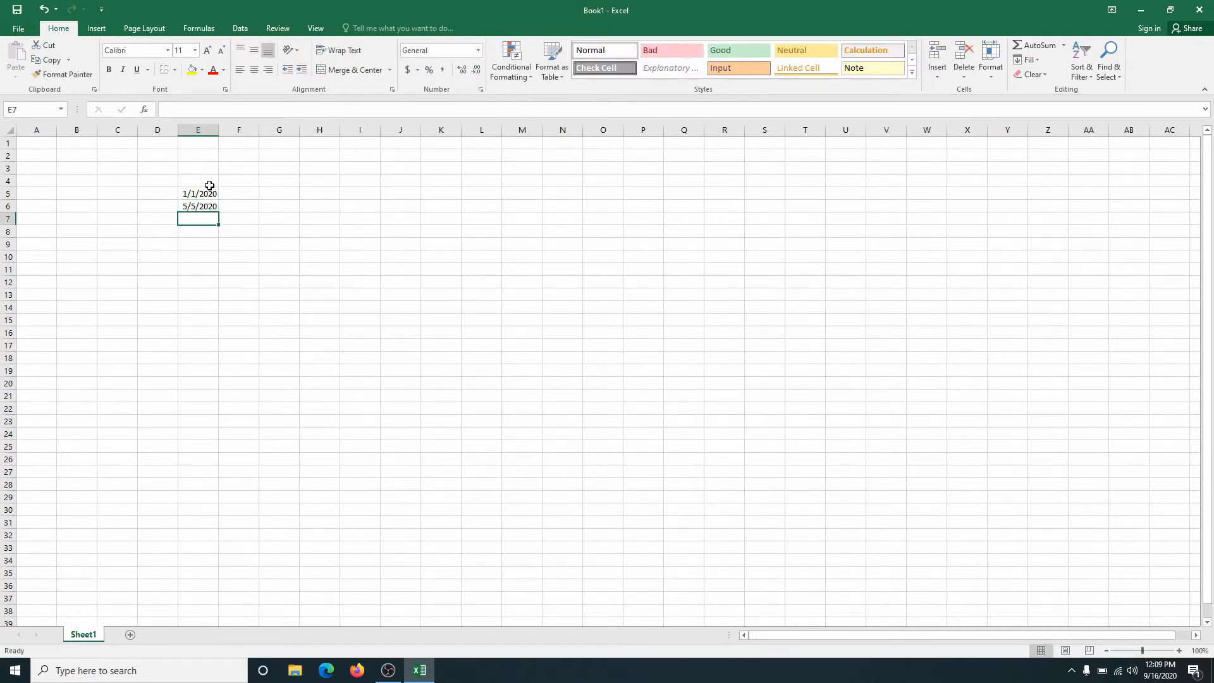
pyautogui.write('7-5-19')
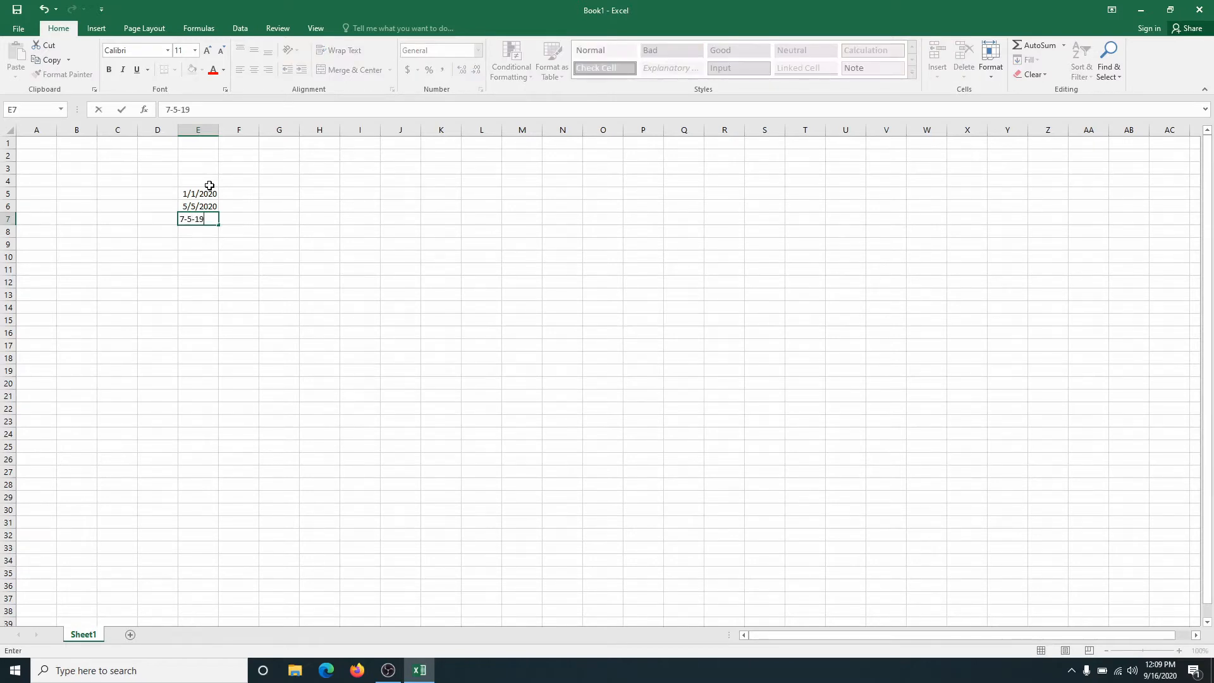
pyautogui.press('Return')
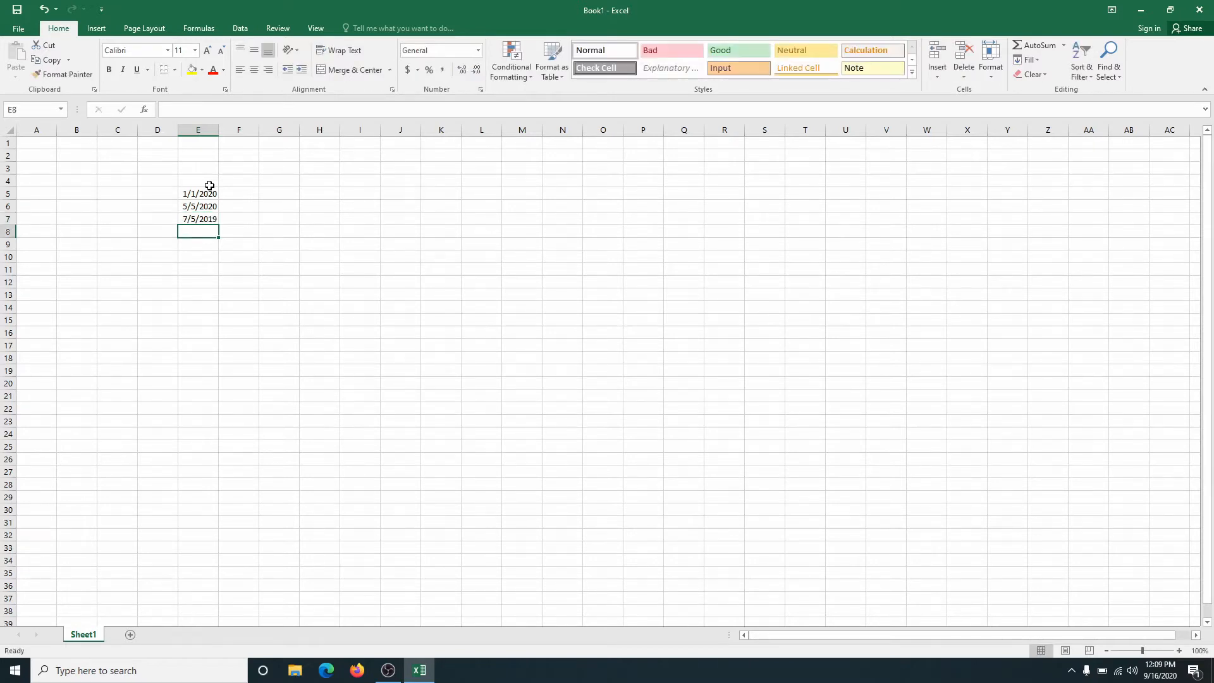
pyautogui.write('9/12-15')
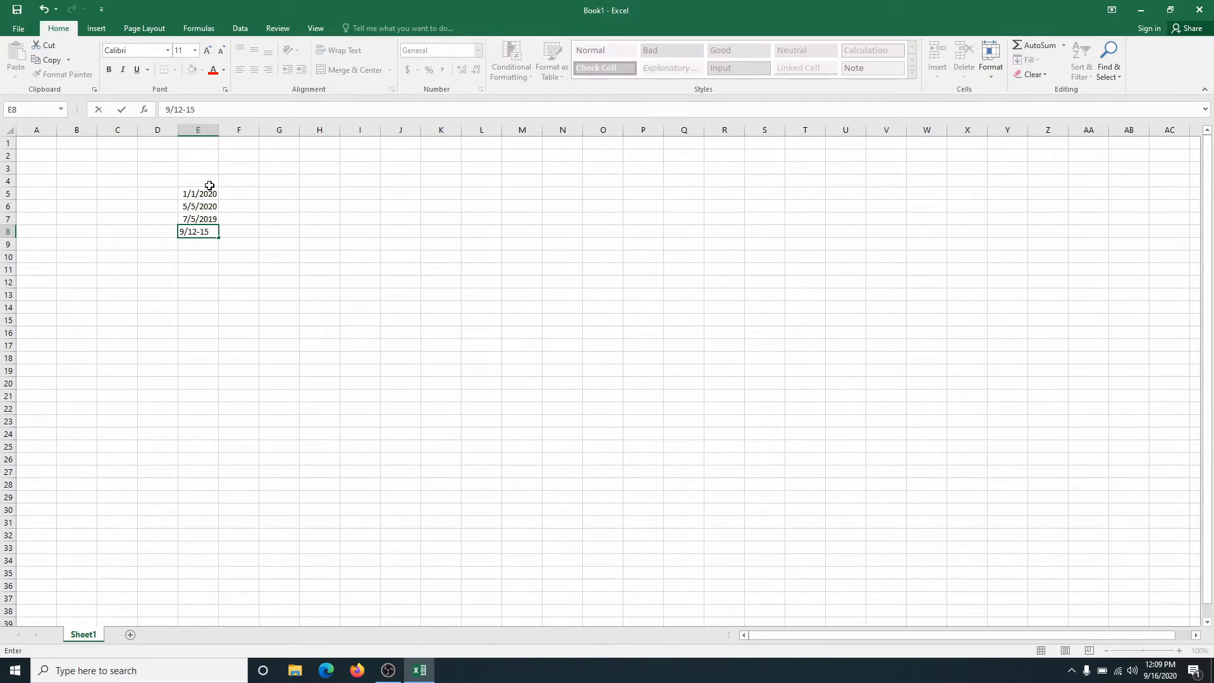
pyautogui.press('Return')
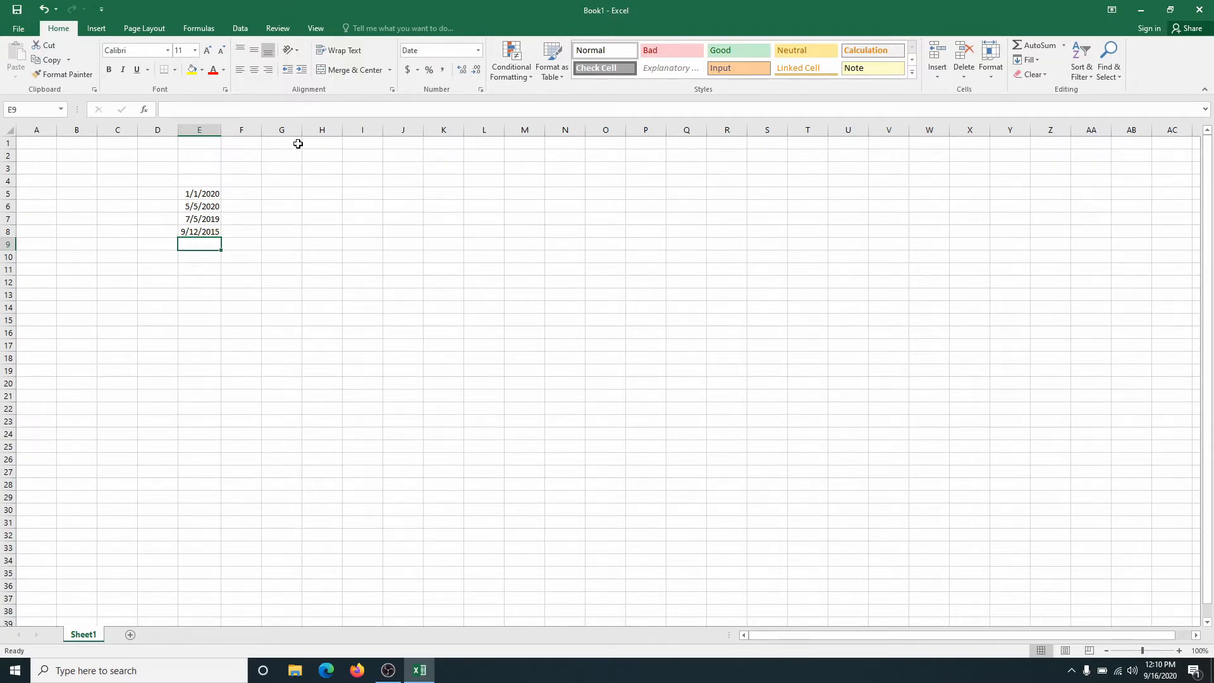
# - Apply the Short Date number format to the whole of column E and switch it to Long Date
pyautogui.click(199, 130)
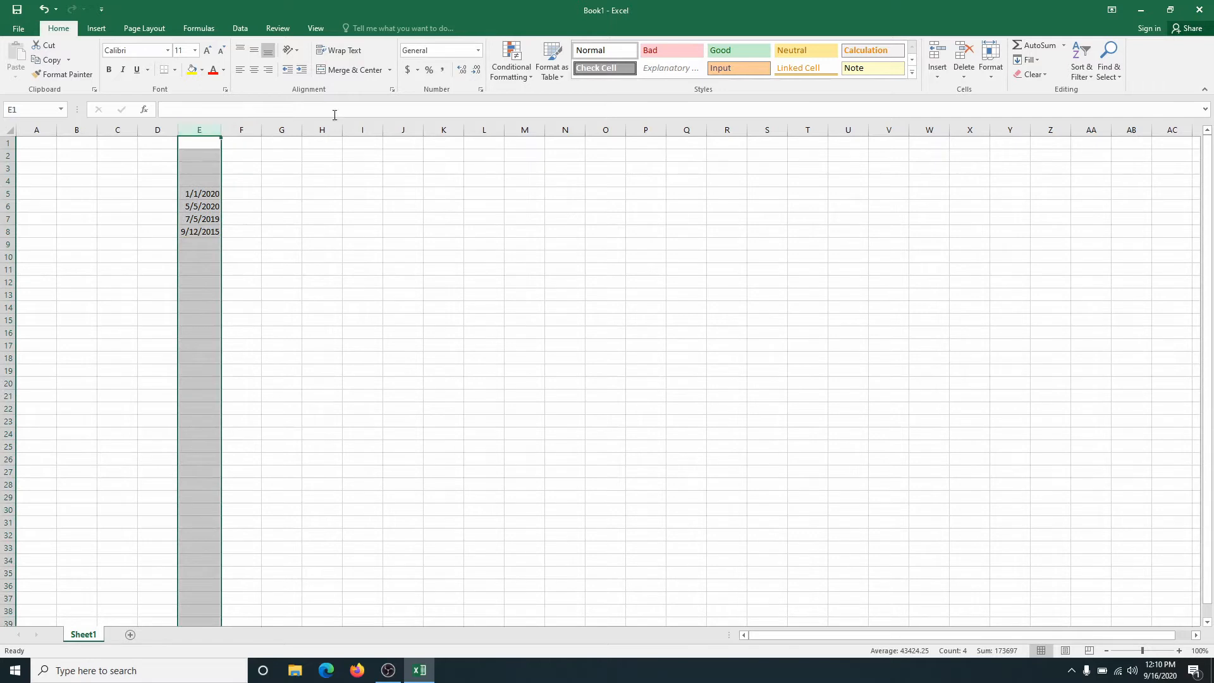
pyautogui.click(480, 52)
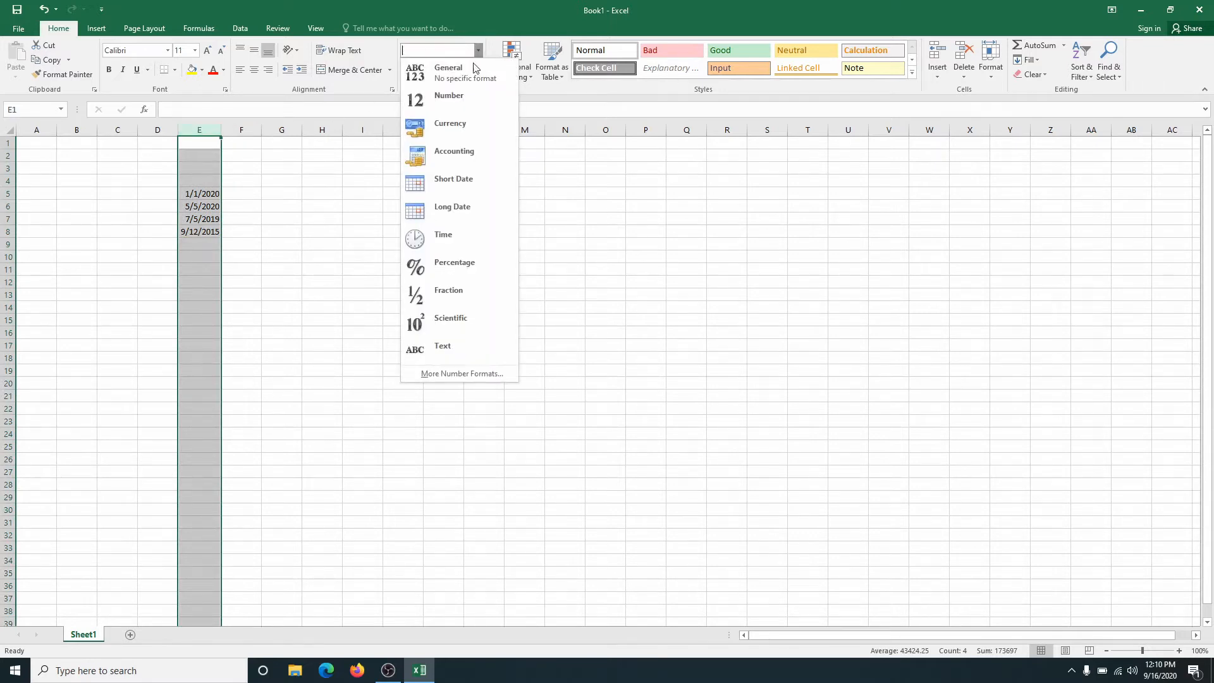
pyautogui.click(440, 174)
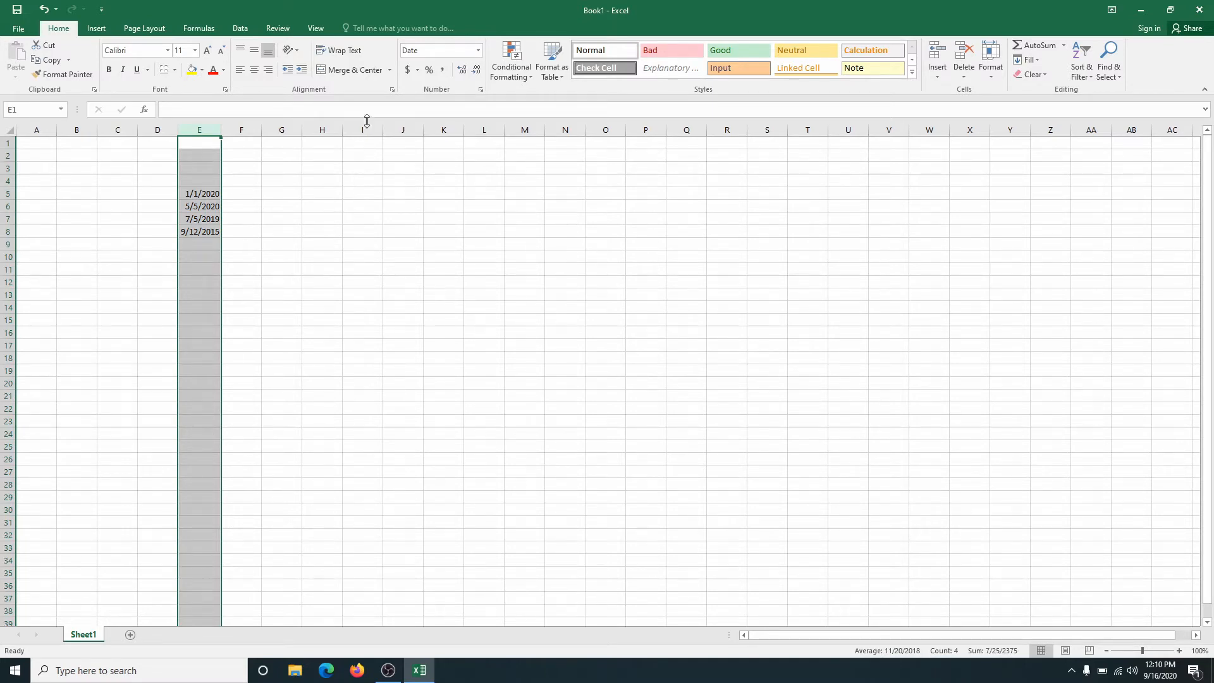
pyautogui.click(477, 51)
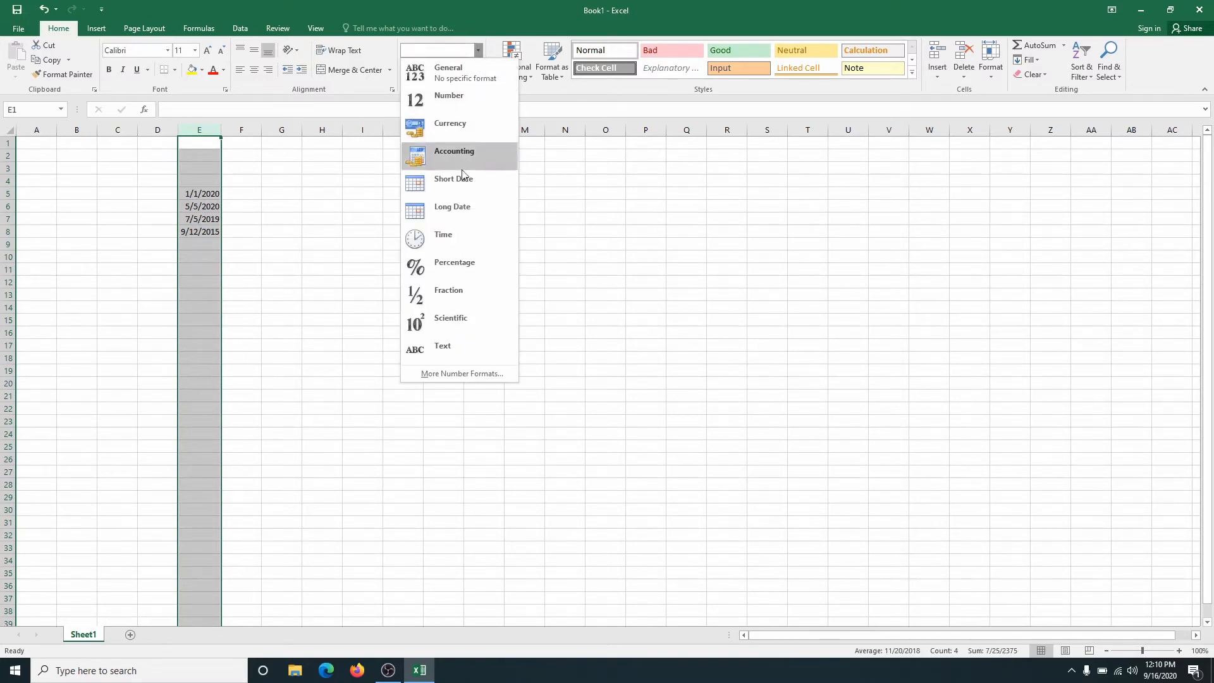
pyautogui.click(452, 210)
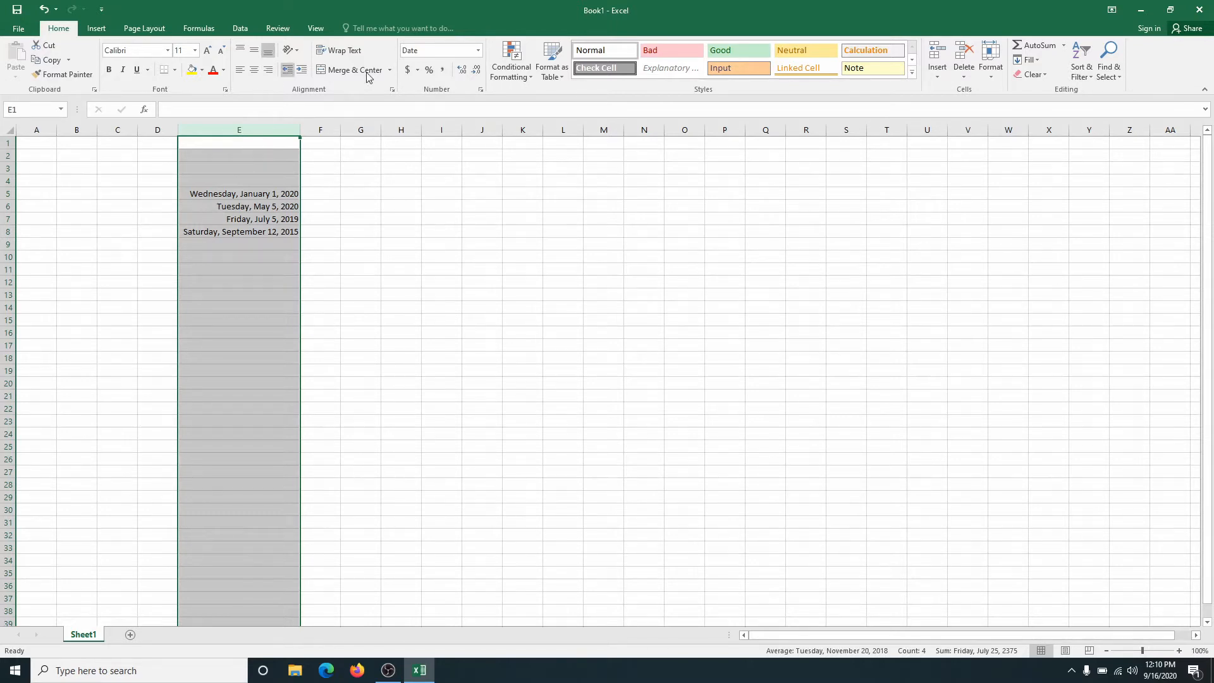
# - Format the dates in column E with the month/day date type 3/14
pyautogui.click(478, 54)
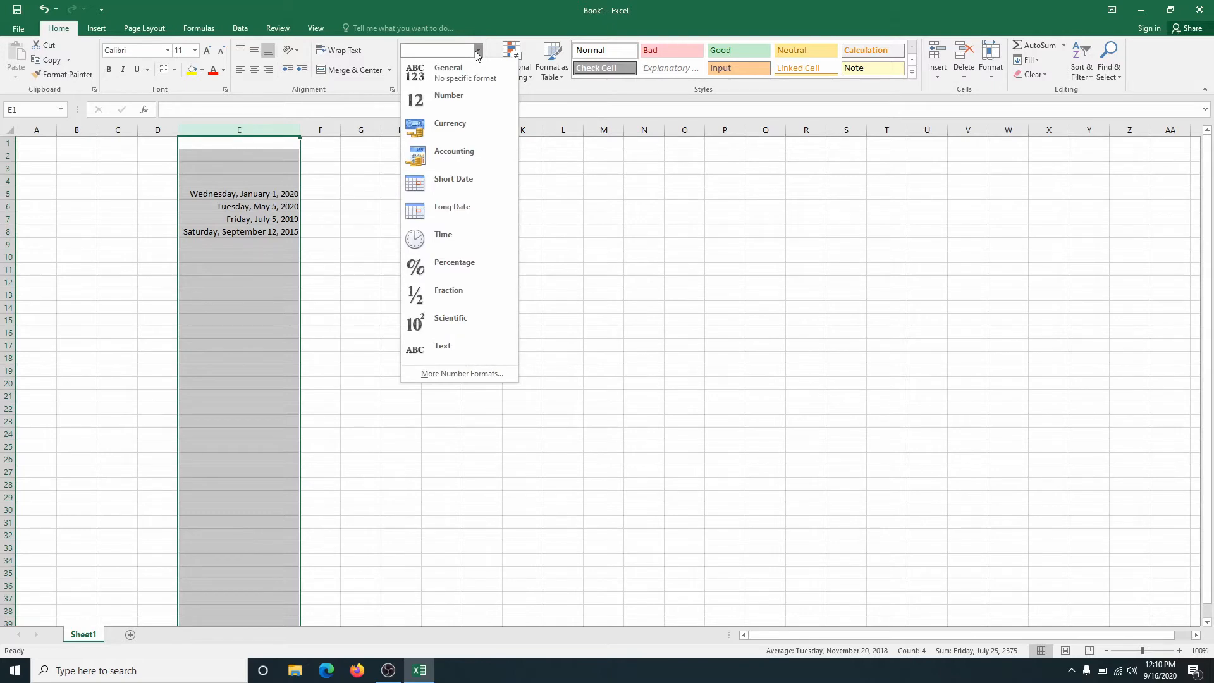
pyautogui.click(456, 374)
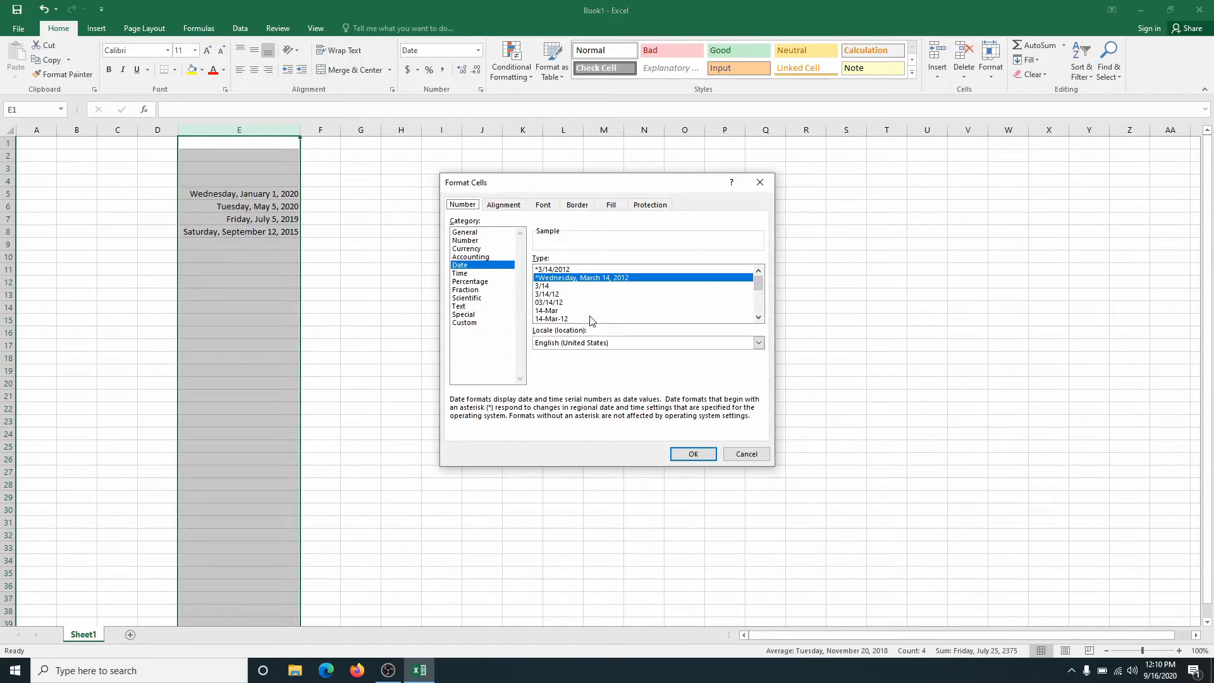
pyautogui.moveTo(757, 290)
pyautogui.mouseDown()
pyautogui.moveTo(761, 317)
pyautogui.moveTo(757, 280)
pyautogui.mouseUp()
pyautogui.click(547, 286)
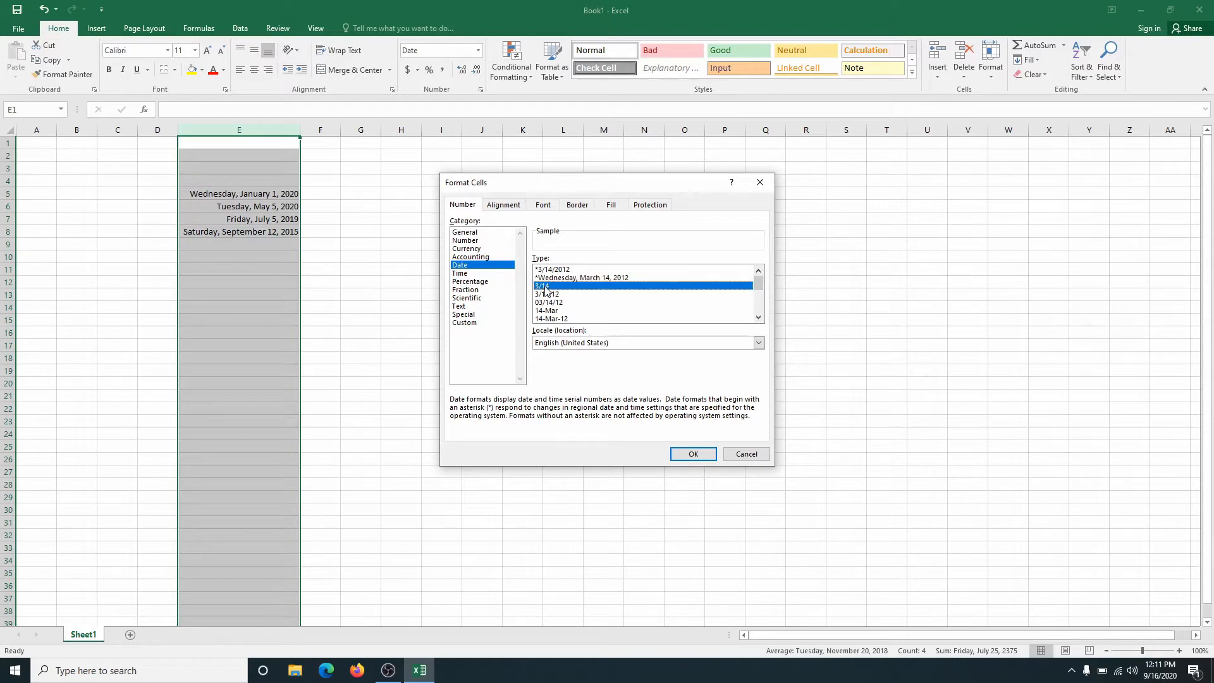
pyautogui.click(686, 453)
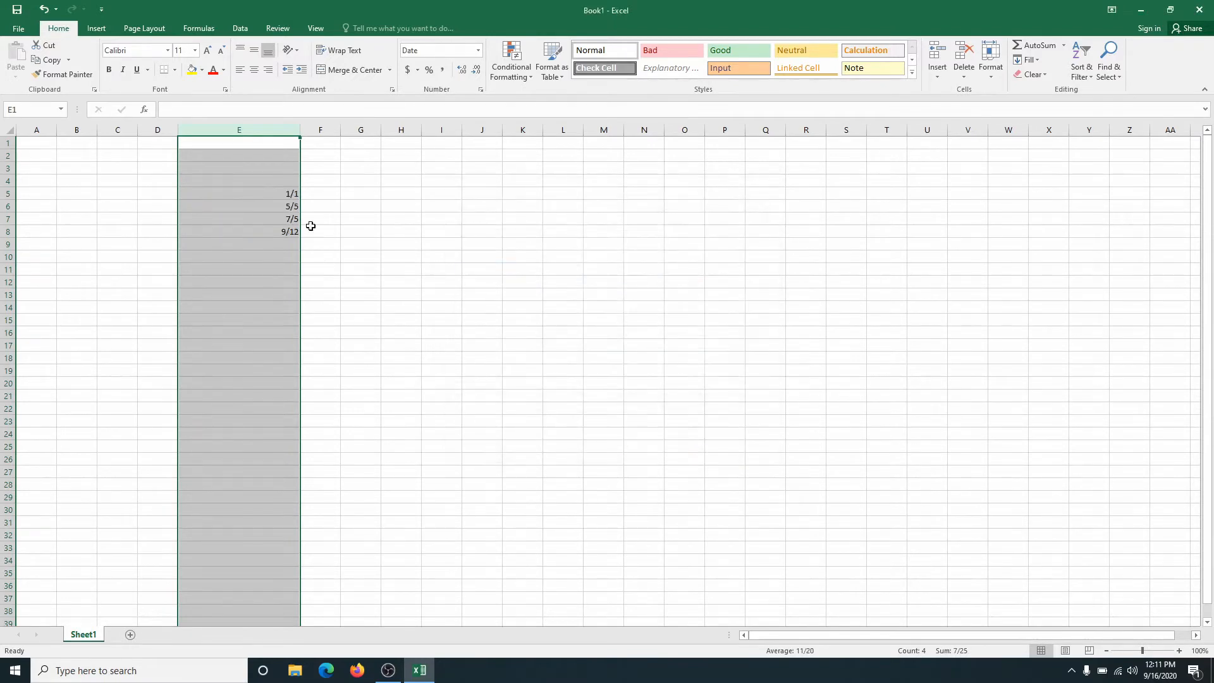
# - Change the date type of column E to 14-Mar, showing the day and three-letter month
pyautogui.click(479, 55)
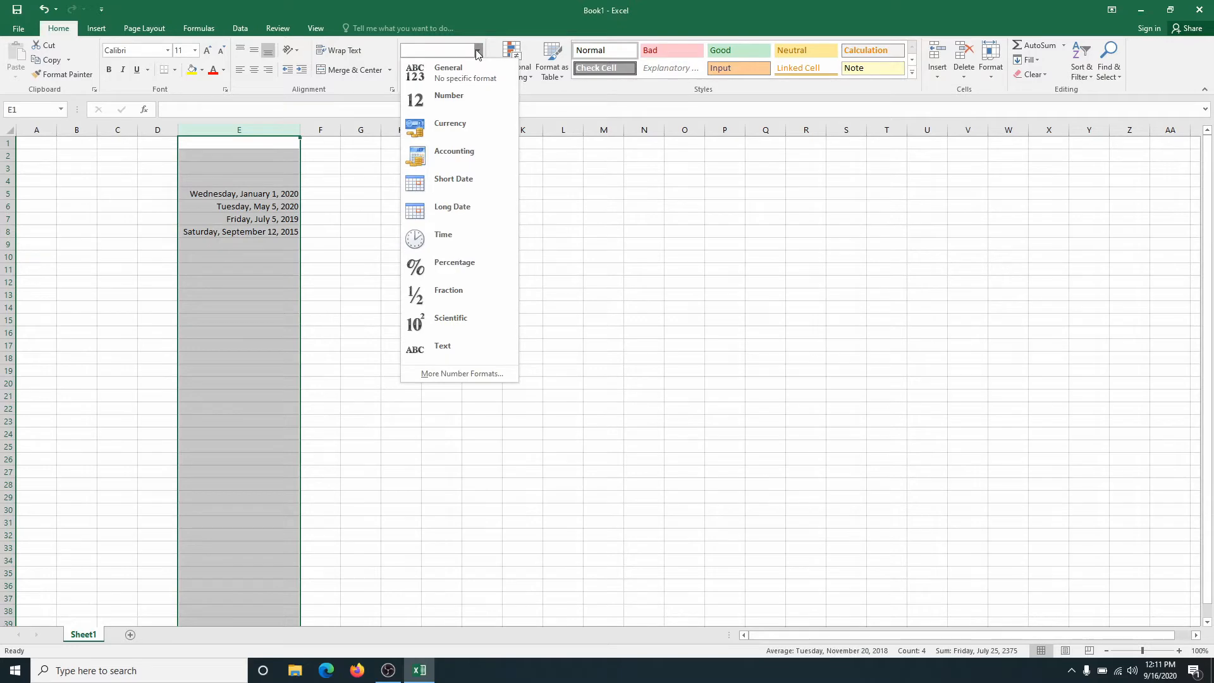
pyautogui.click(461, 374)
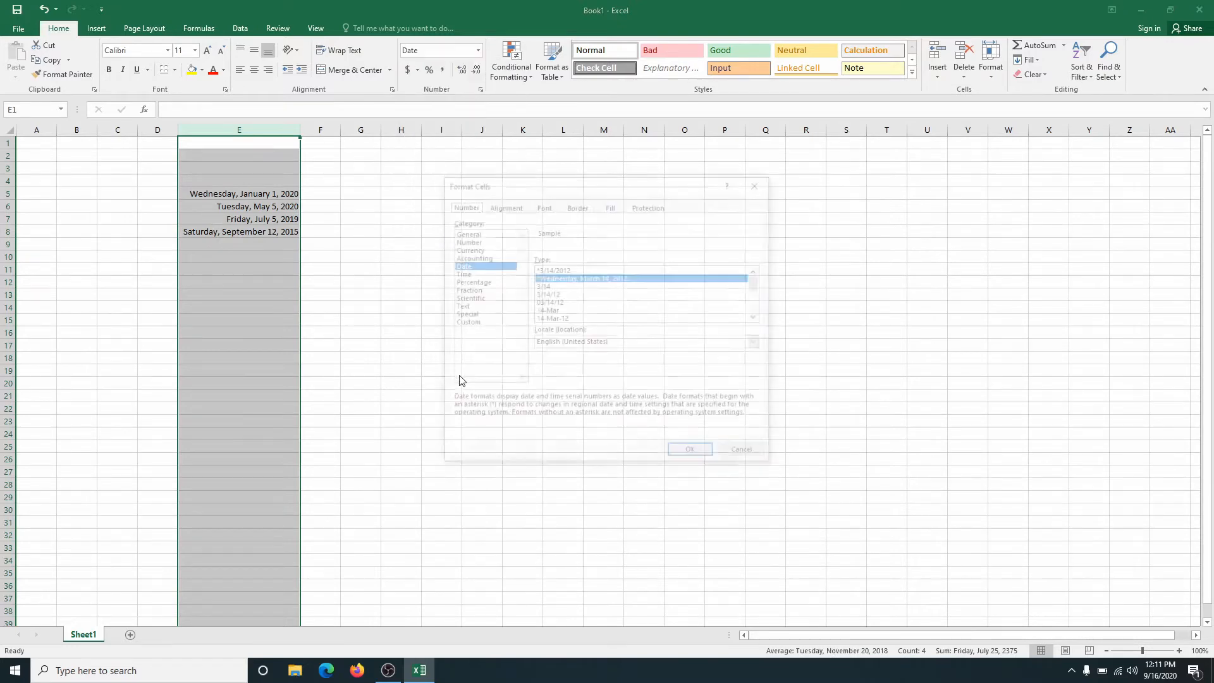
pyautogui.doubleClick(549, 312)
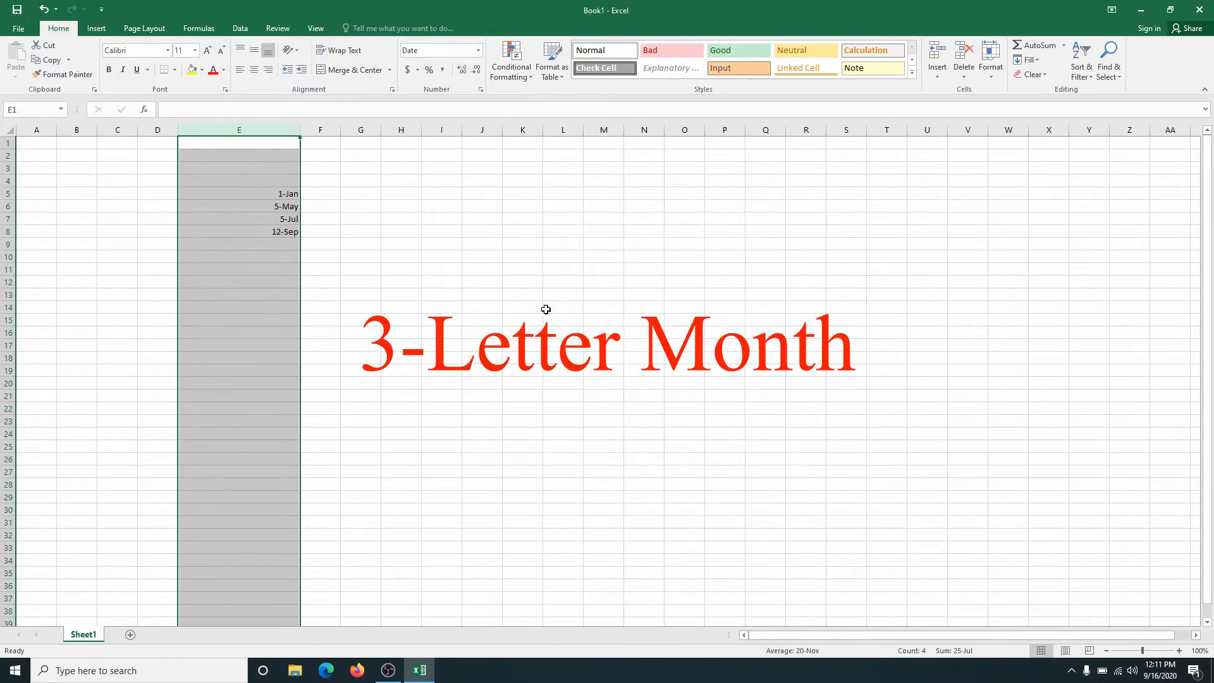
# - Change the date type of column E to March-12, showing the full month name and two-digit year
pyautogui.click(478, 51)
pyautogui.click(454, 379)
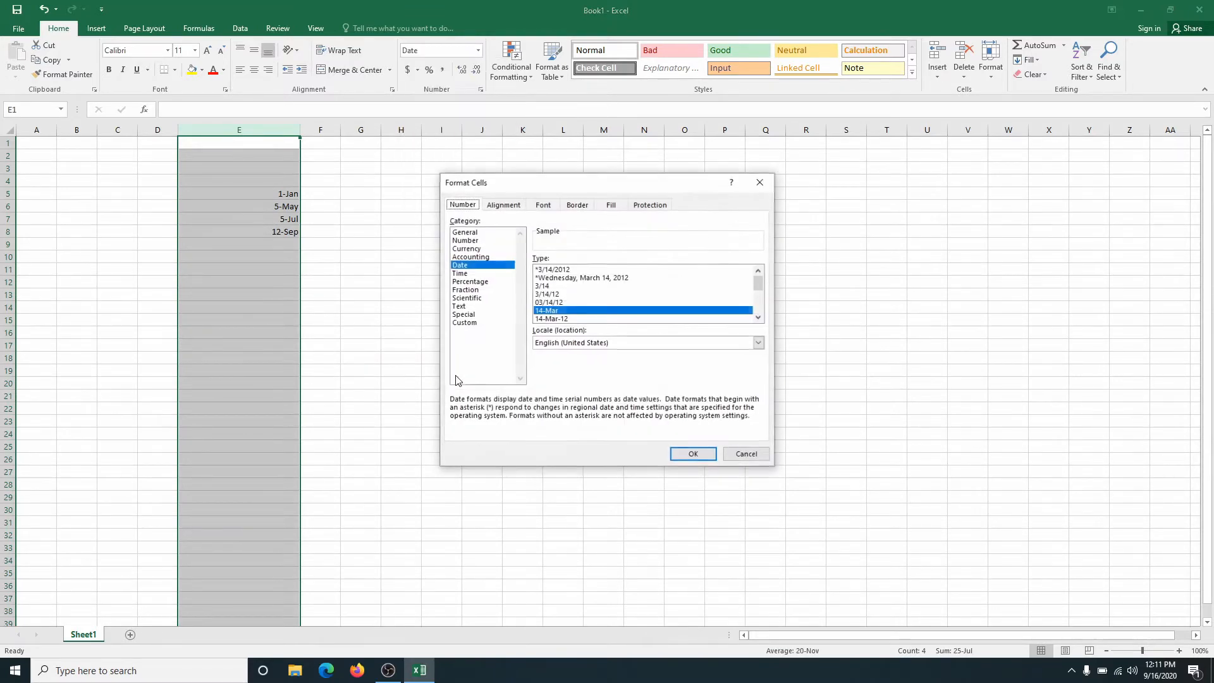
pyautogui.doubleClick(759, 317)
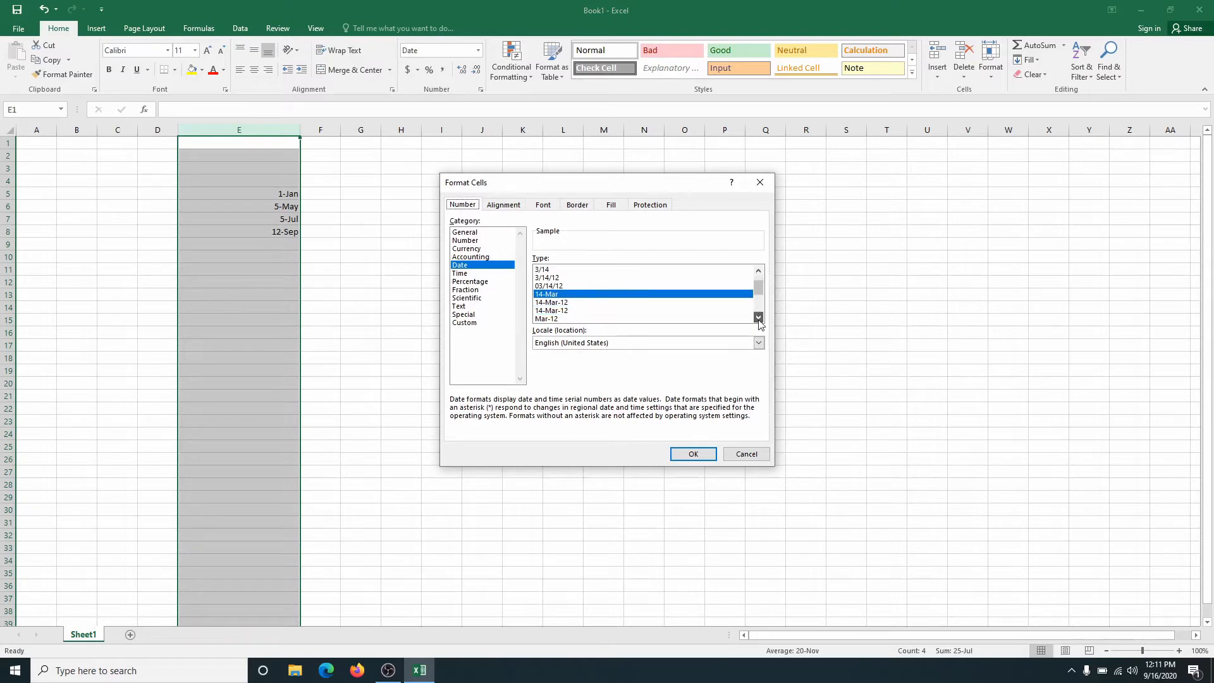
pyautogui.click(759, 317)
pyautogui.doubleClick(561, 319)
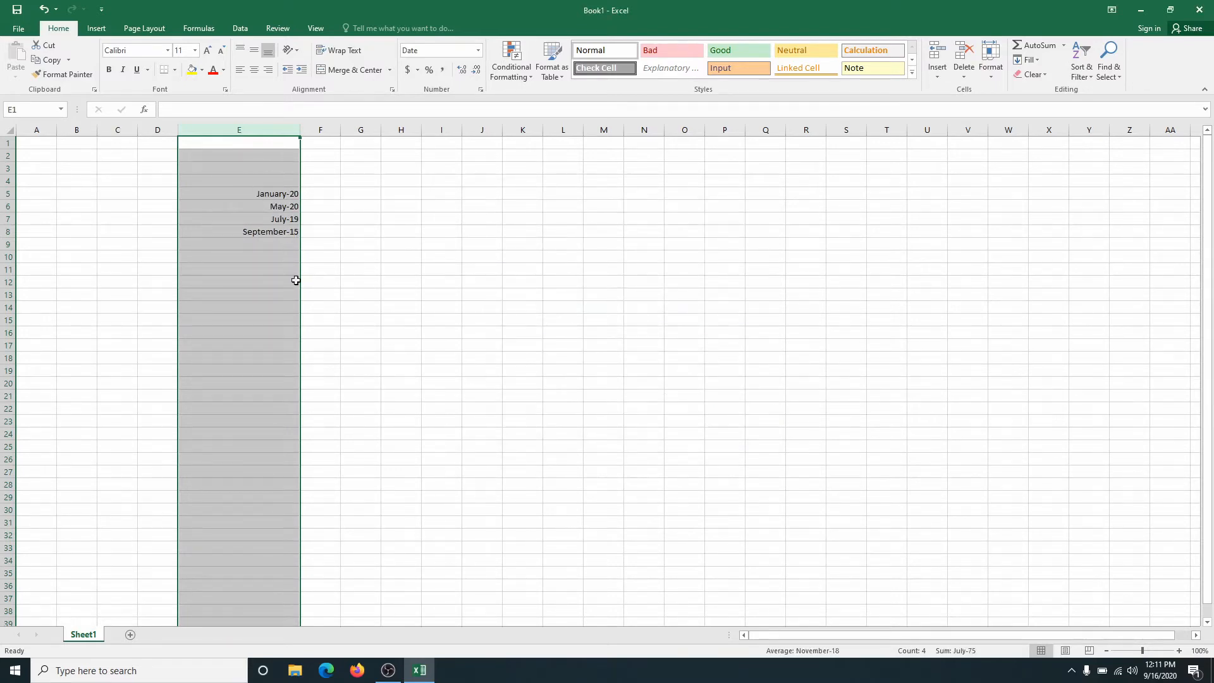
# - Change the date type of column E to 3/14/12 13:30 so the dates include a 24-hour time
pyautogui.click(479, 51)
pyautogui.click(448, 373)
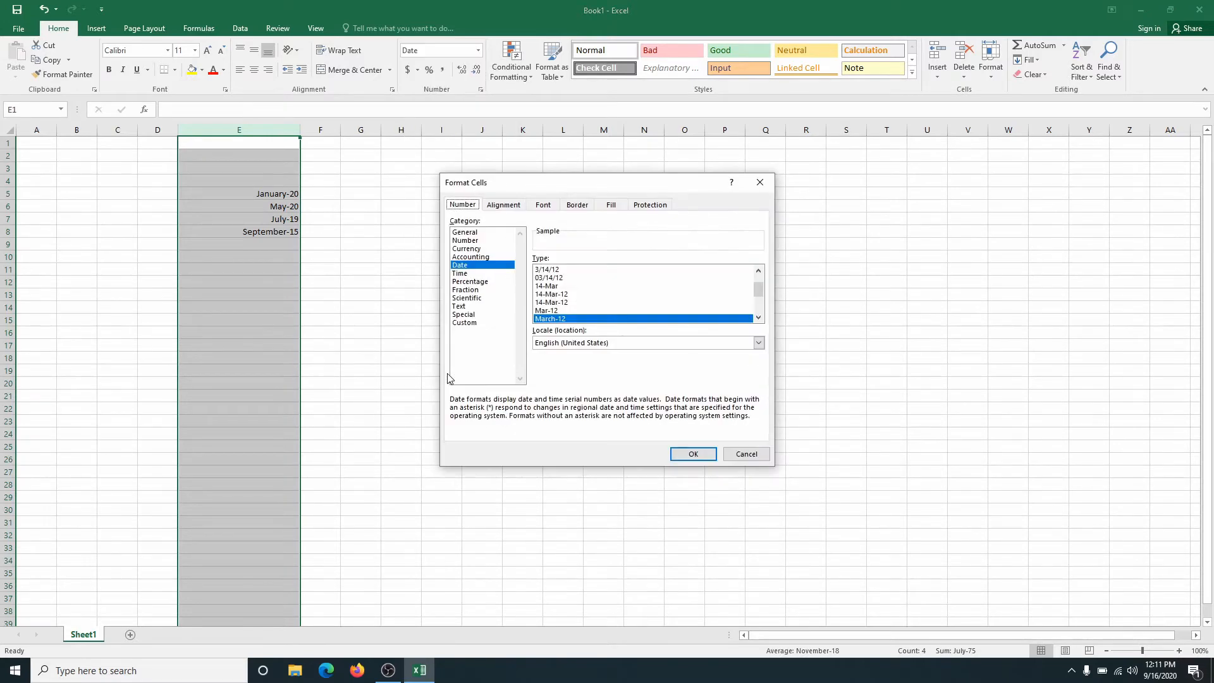
pyautogui.click(759, 318)
pyautogui.click(758, 319)
pyautogui.click(758, 319)
pyautogui.click(759, 319)
pyautogui.click(759, 318)
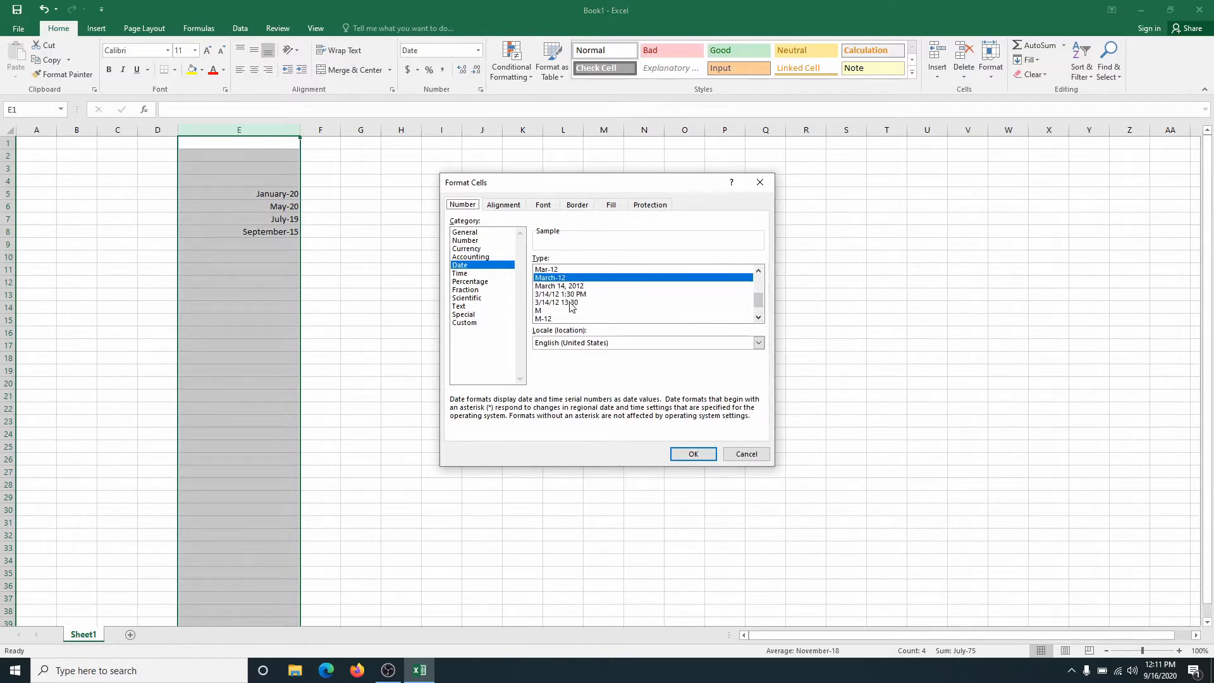
pyautogui.click(561, 303)
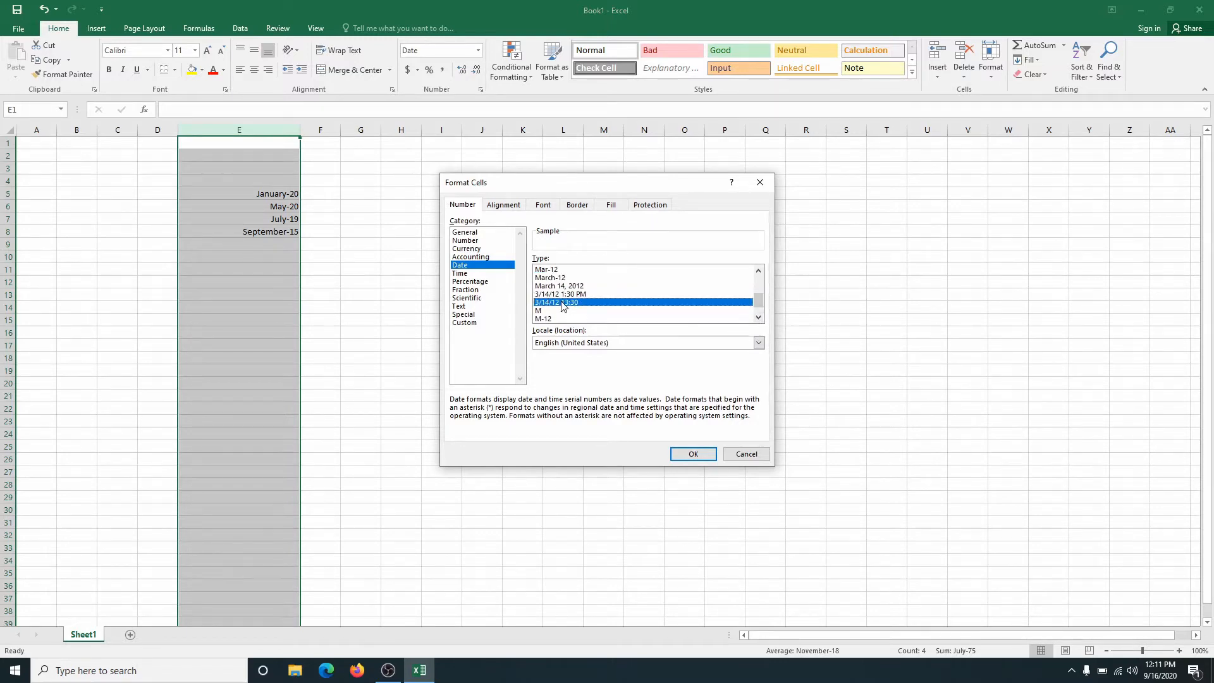
pyautogui.press('Return')
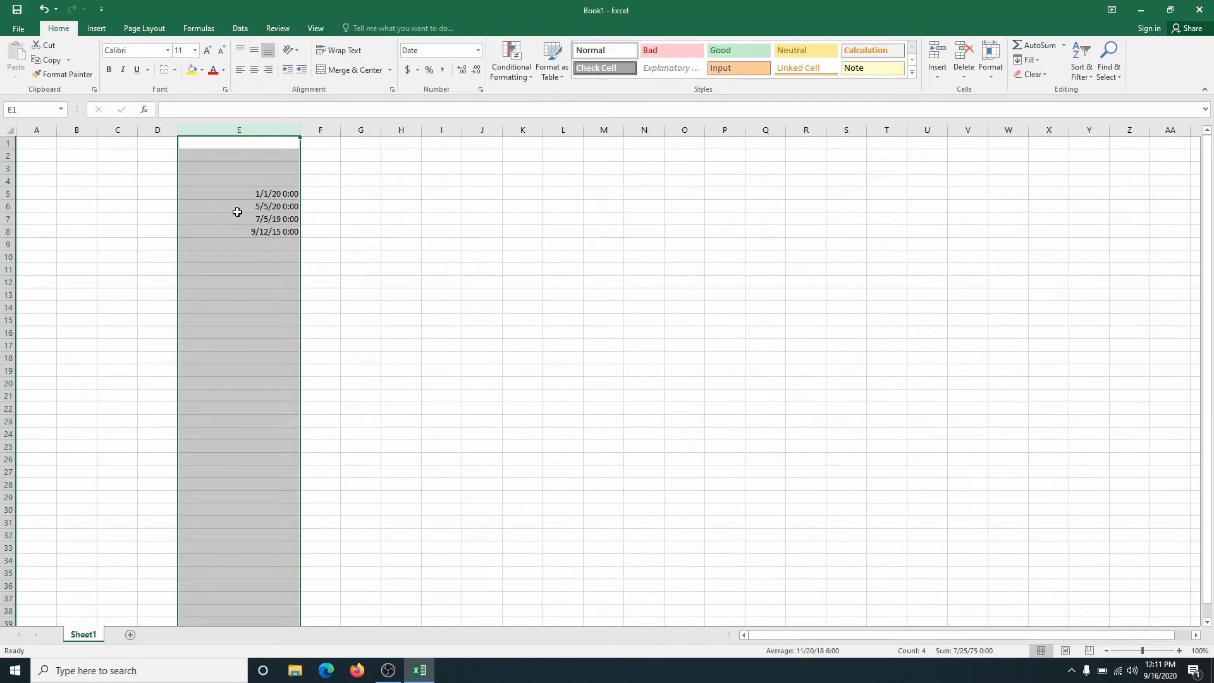
# - Change the date type of column E to 14-Mar-2012, with a three-letter month and four-digit year
pyautogui.click(478, 50)
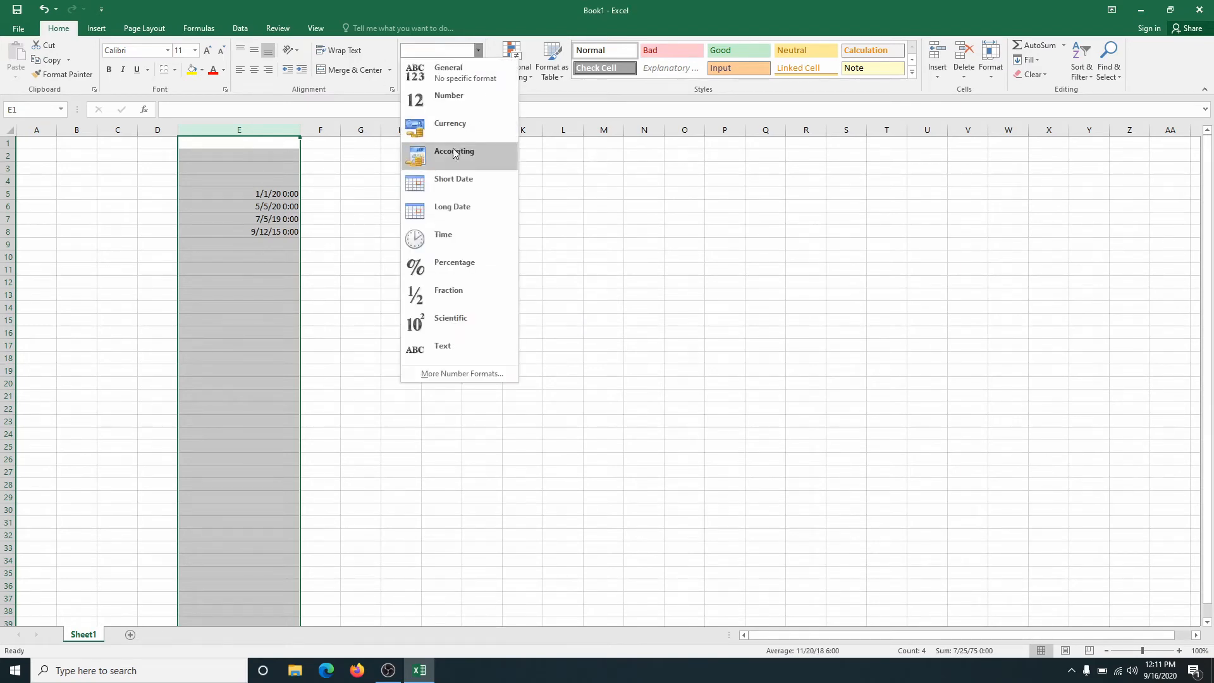
pyautogui.click(458, 374)
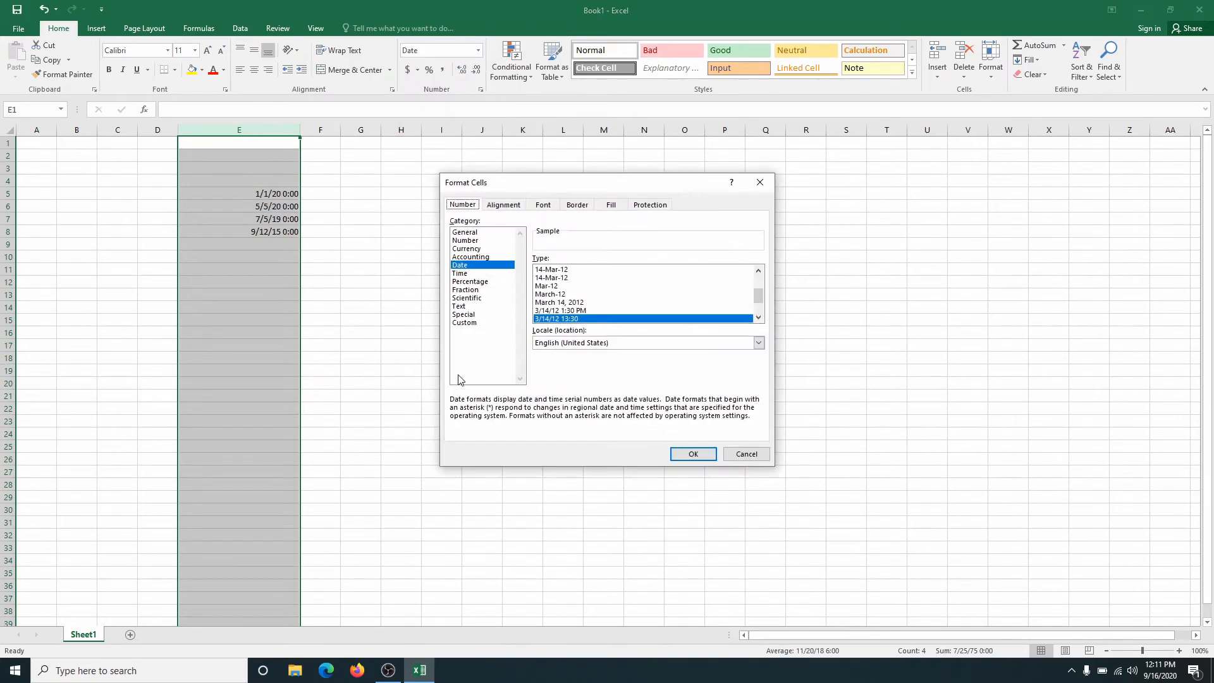
pyautogui.click(758, 318)
pyautogui.click(758, 317)
pyautogui.click(759, 318)
pyautogui.click(758, 317)
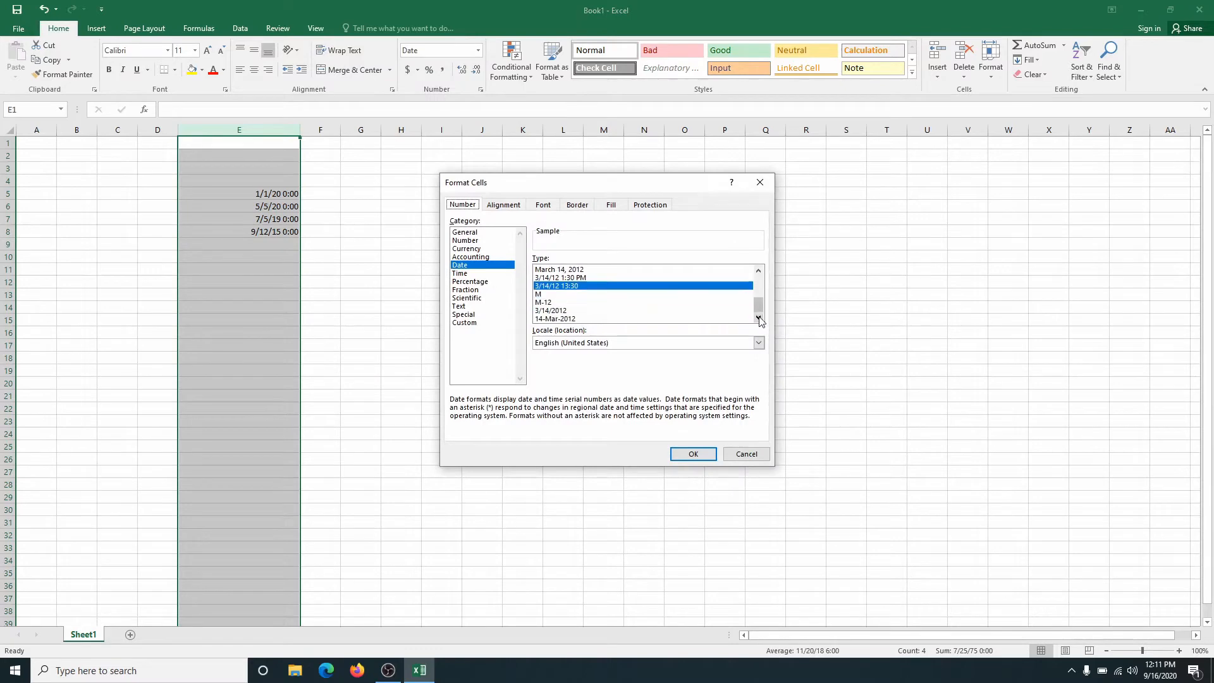
pyautogui.doubleClick(555, 319)
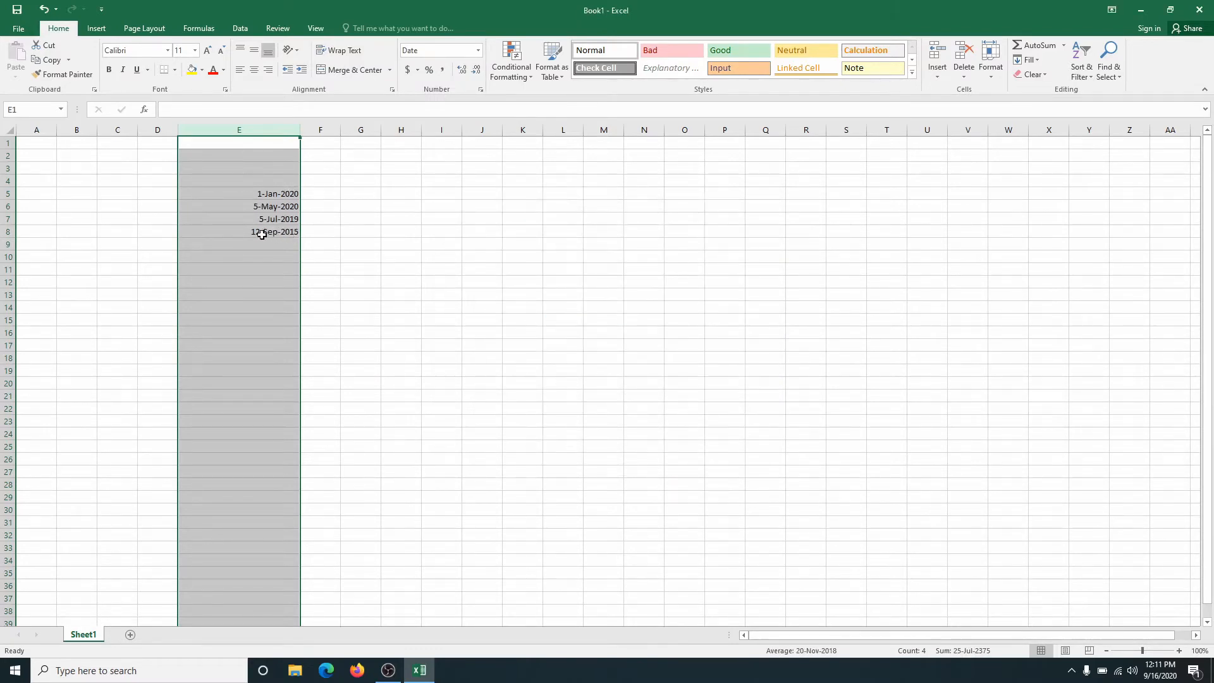
# - Set the number format of column E back to Short Date
pyautogui.click(479, 50)
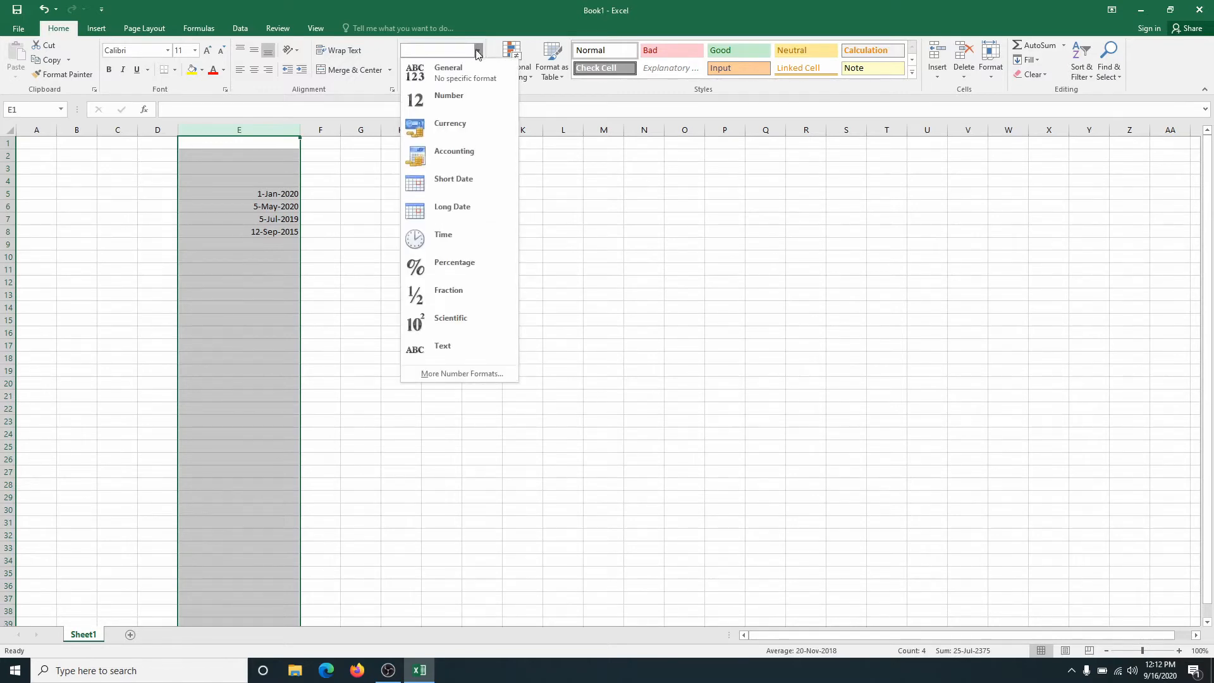
pyautogui.click(458, 185)
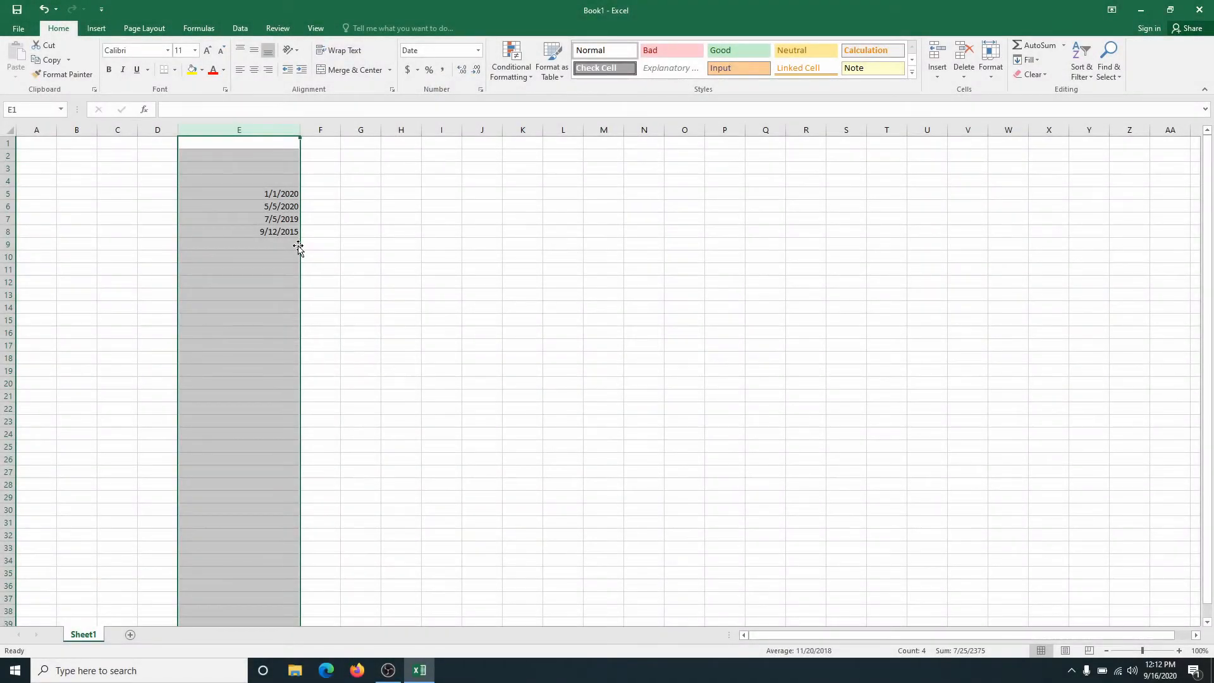
# - Enter the numbers 352, 852, 156, 32, 45 and 87 down cells I5 to I10
pyautogui.click(441, 194)
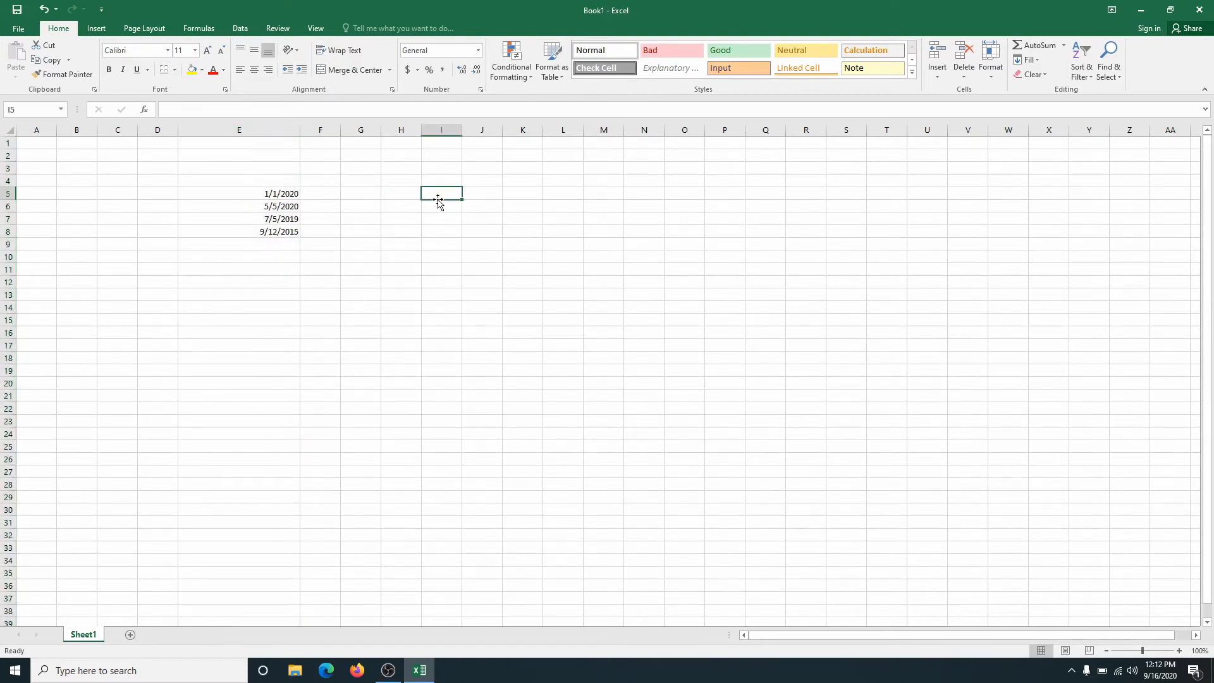
pyautogui.write('352')
pyautogui.press('Return')
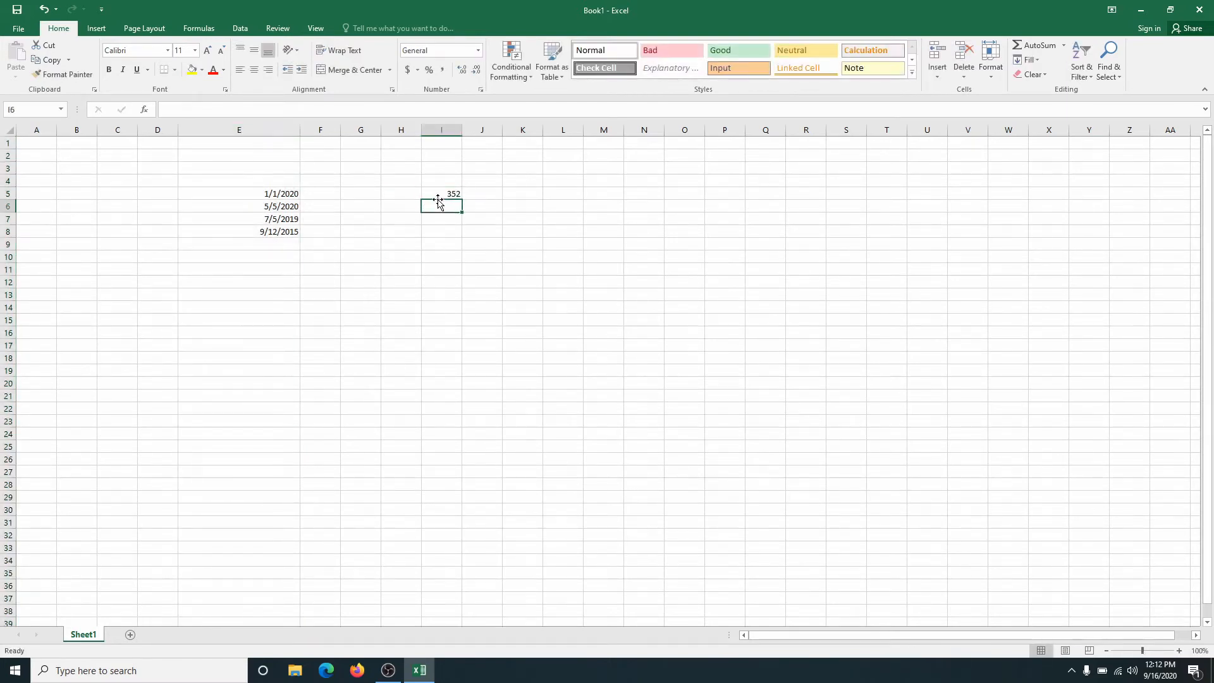
pyautogui.write('832')
pyautogui.press('Return')
pyautogui.write('156')
pyautogui.press('Return')
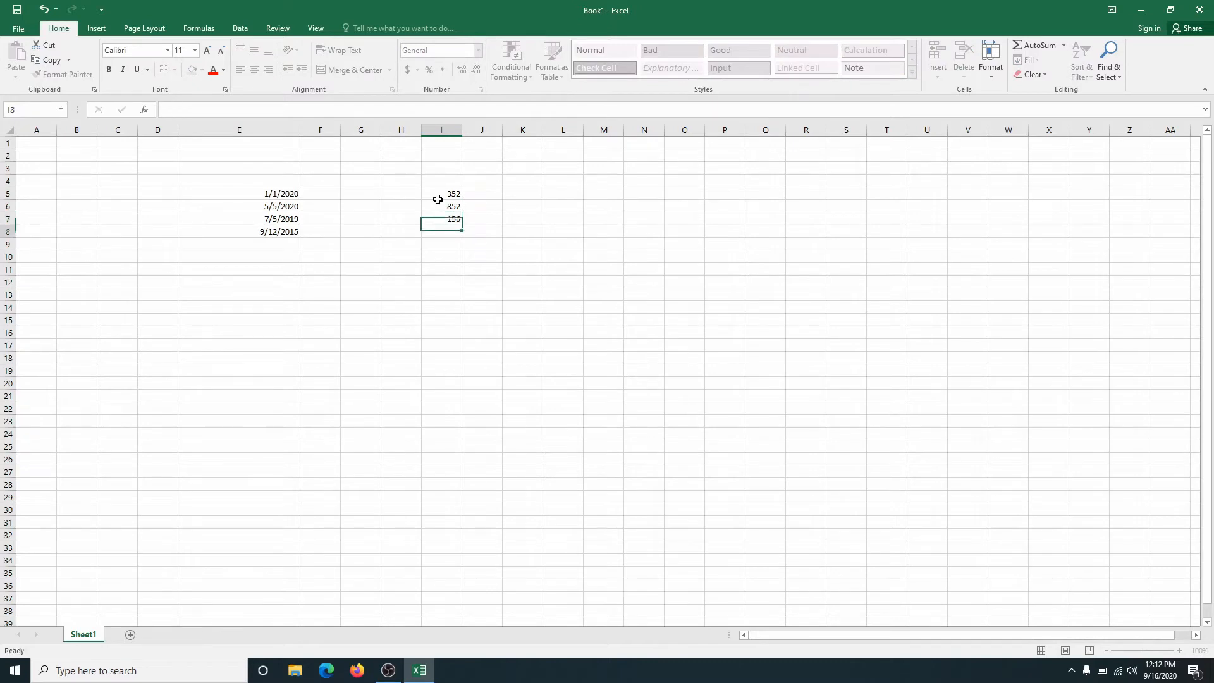
pyautogui.write('32')
pyautogui.press('Return')
pyautogui.write('45')
pyautogui.press('Return')
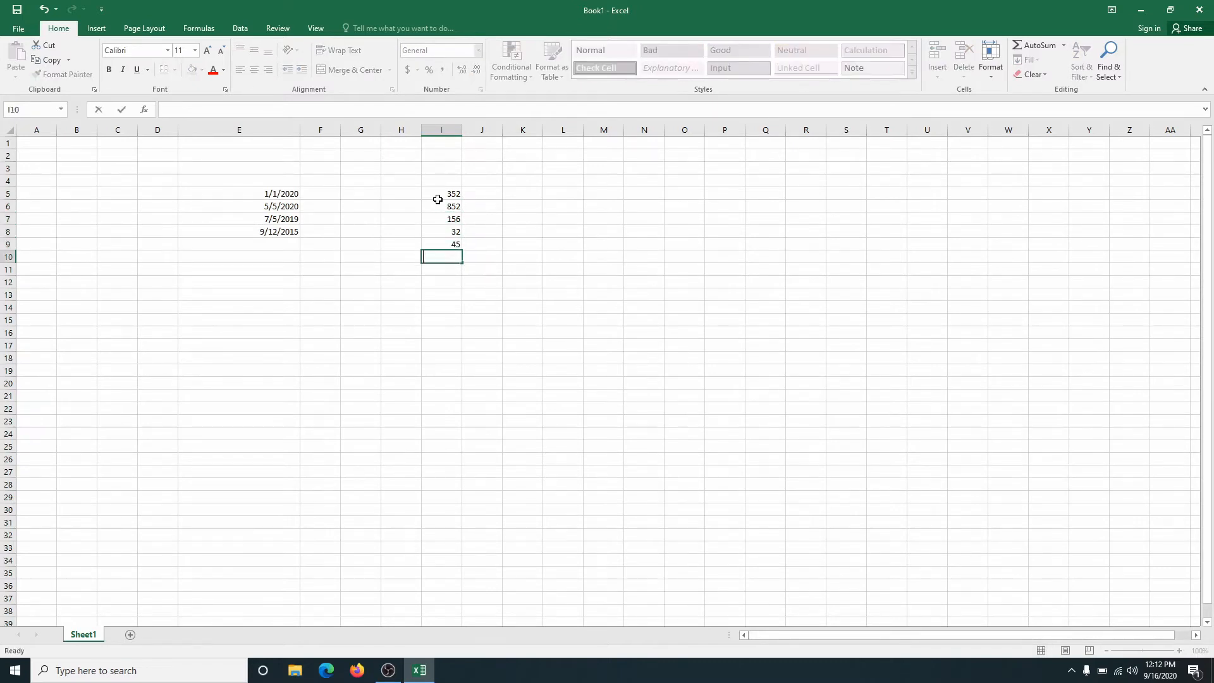
pyautogui.write('87')
pyautogui.press('Return')
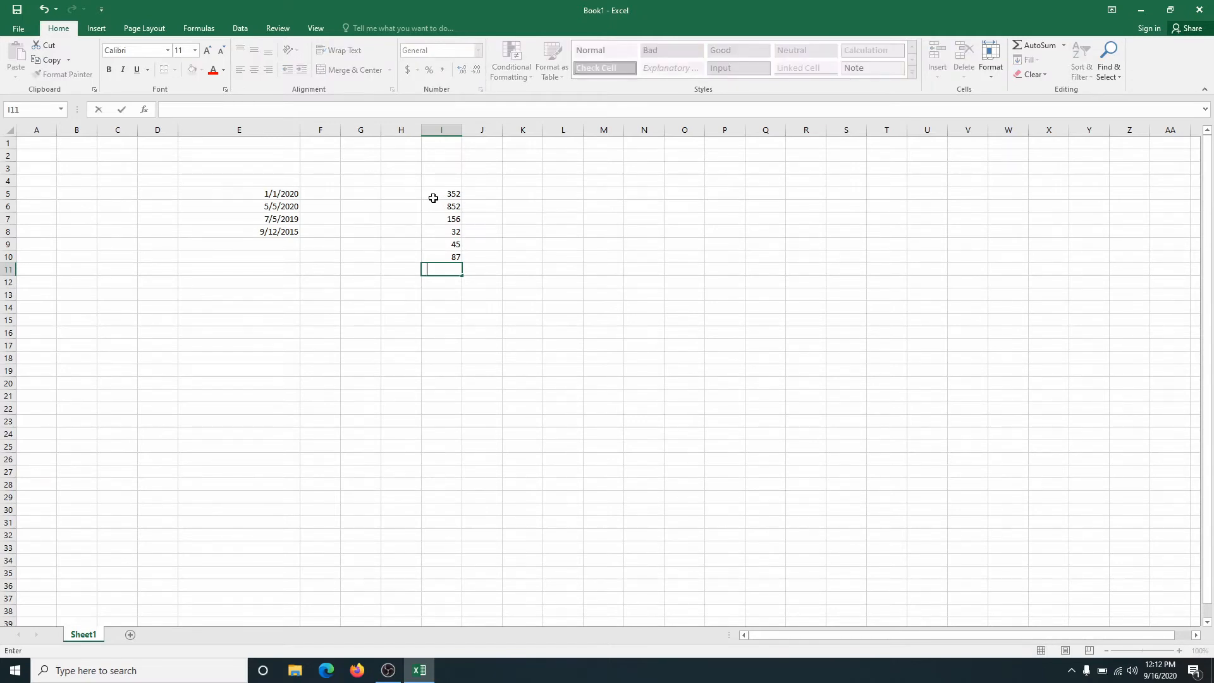
# - Set the number format of column I to Currency
pyautogui.click(441, 130)
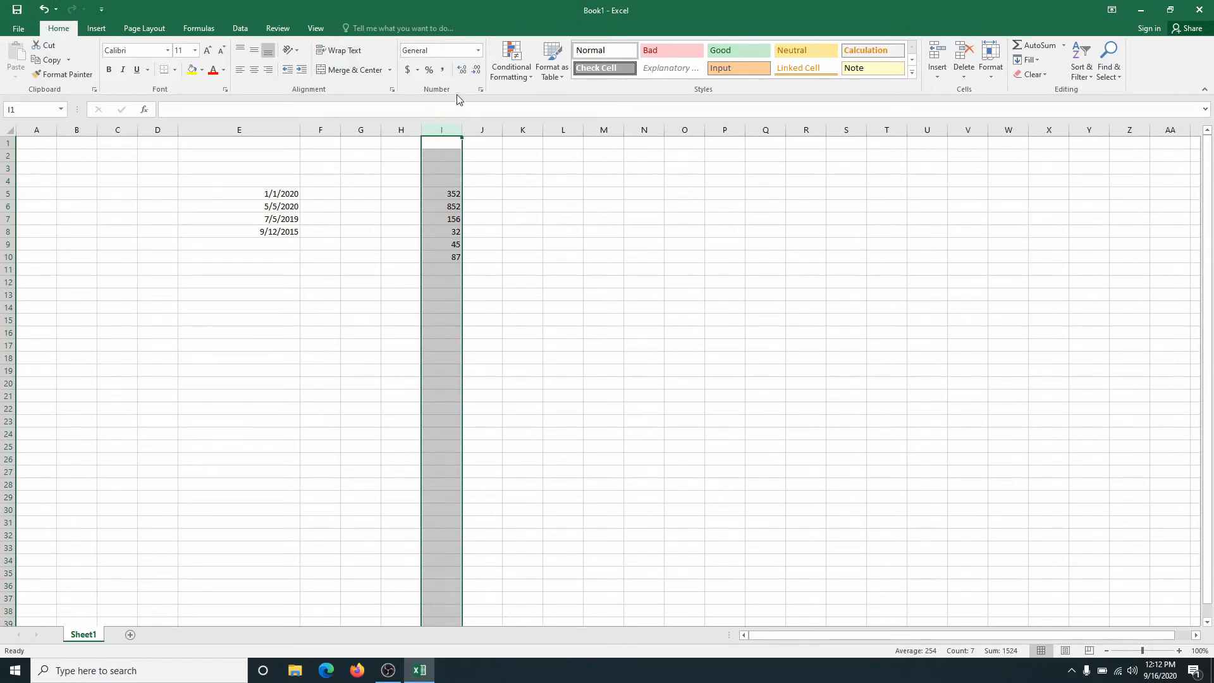
pyautogui.click(479, 51)
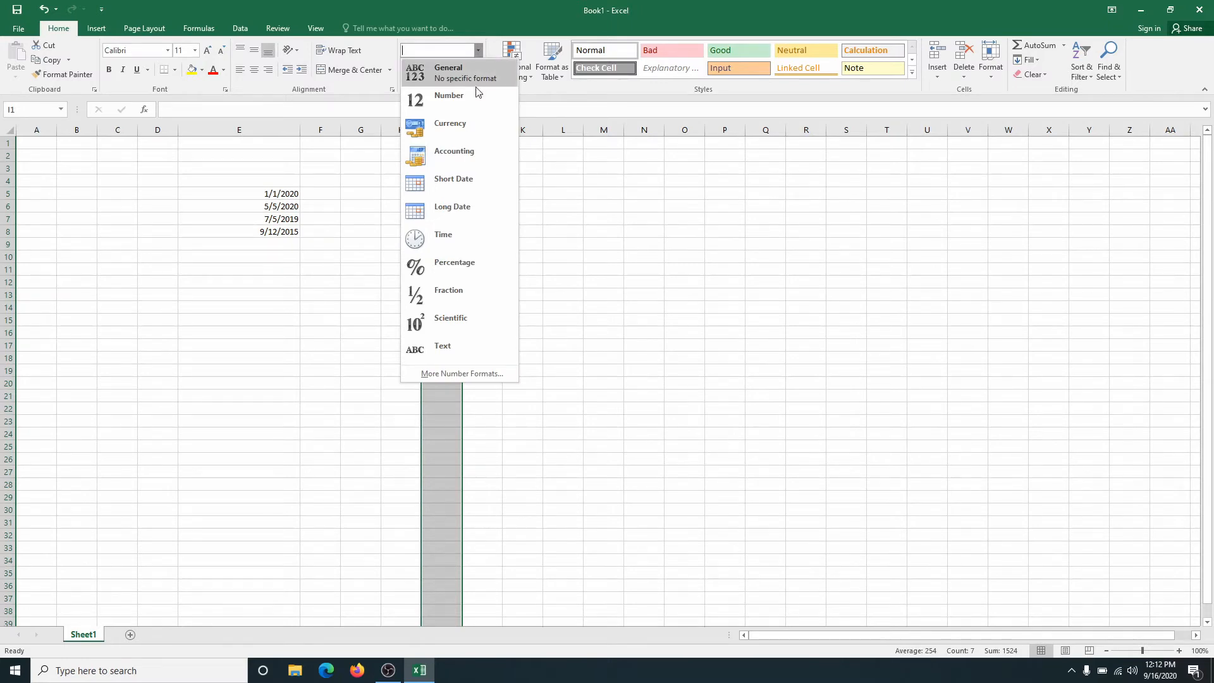
pyautogui.click(457, 124)
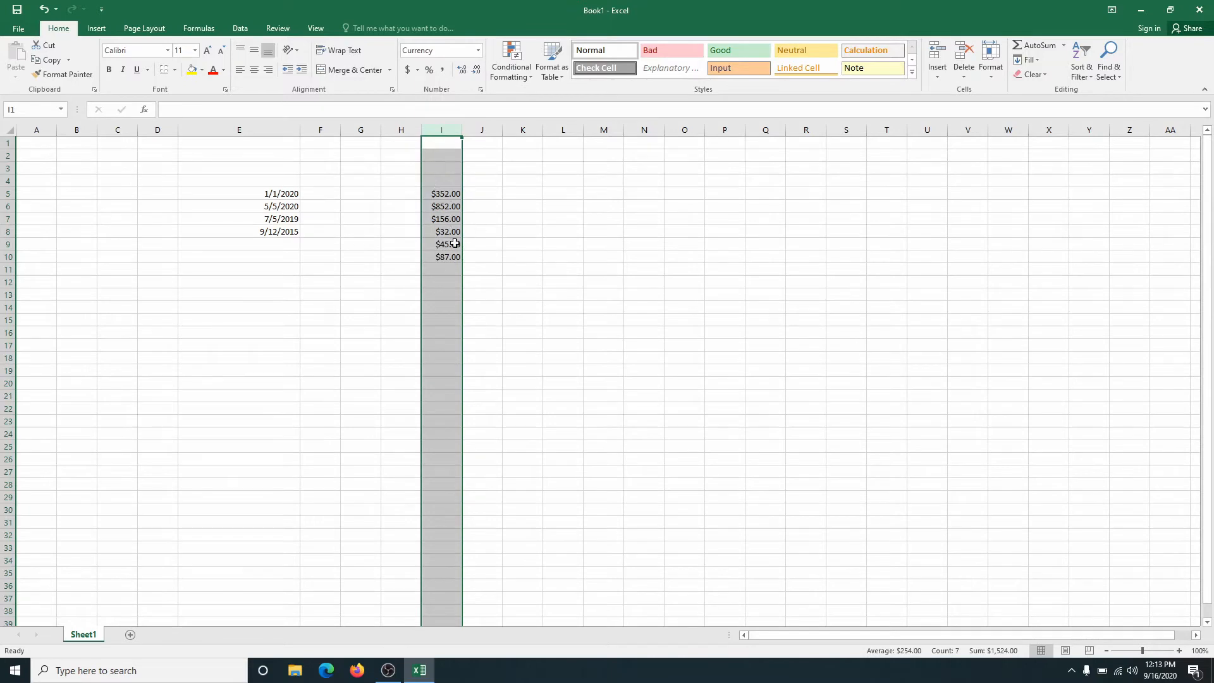
# - Change the number format of column I to Percentage and follow it with Fraction
pyautogui.click(477, 52)
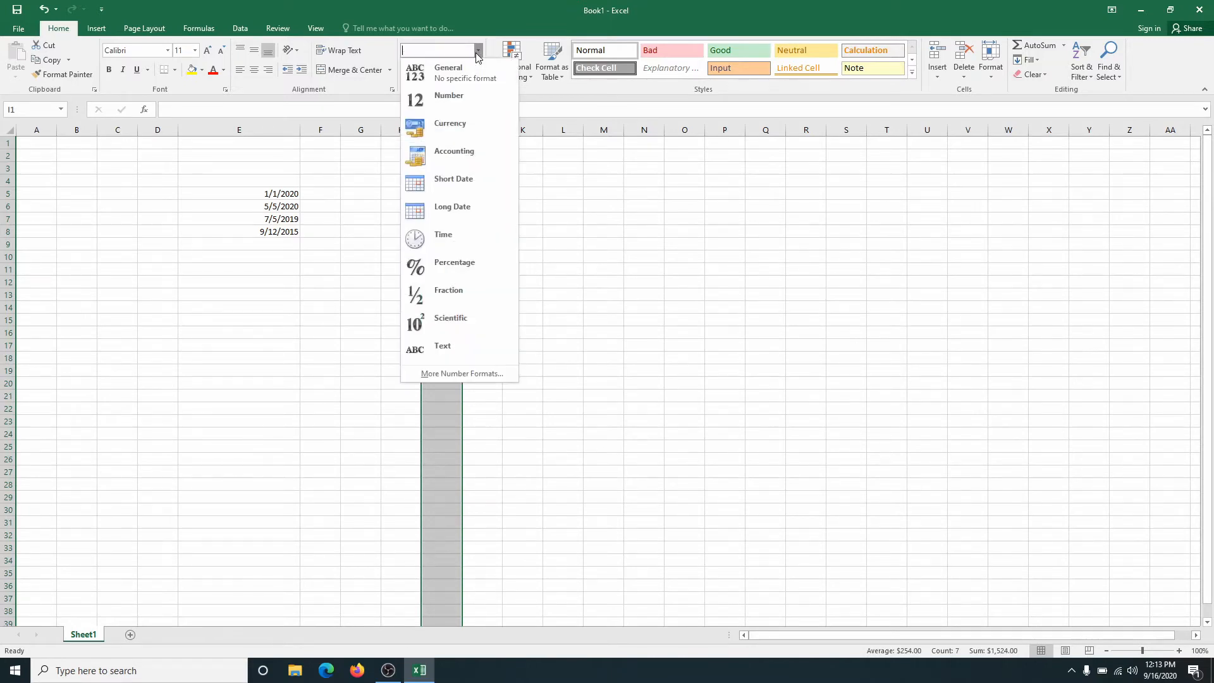
pyautogui.click(445, 261)
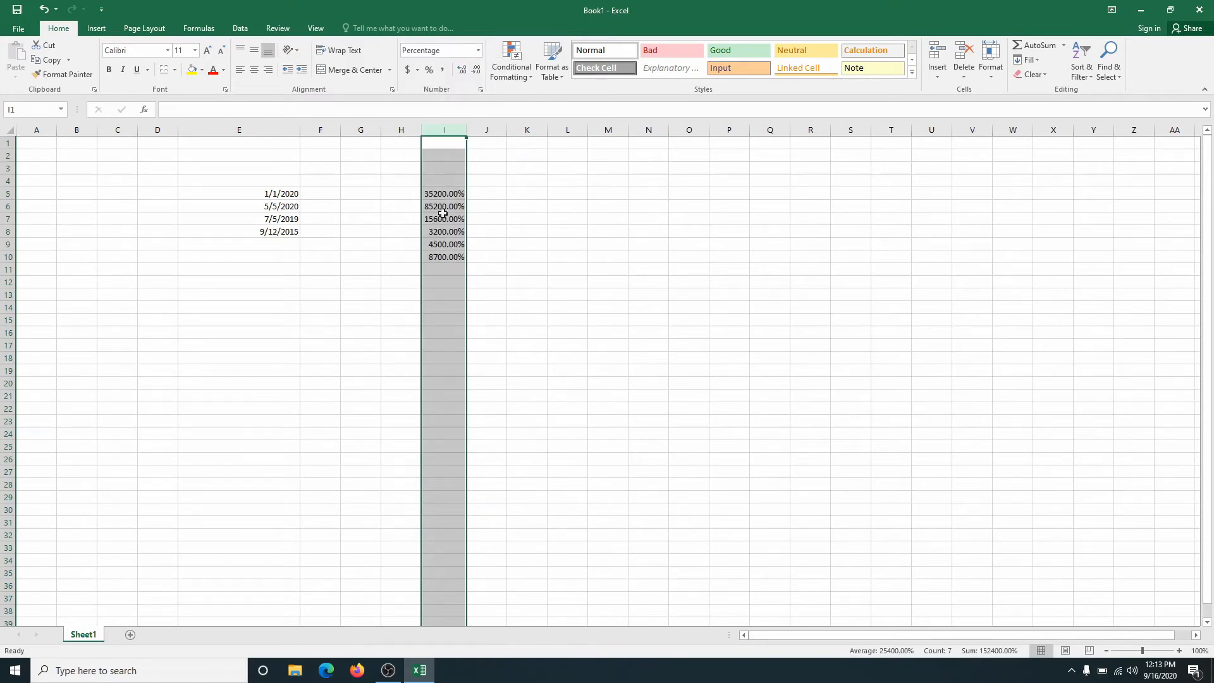
pyautogui.click(478, 51)
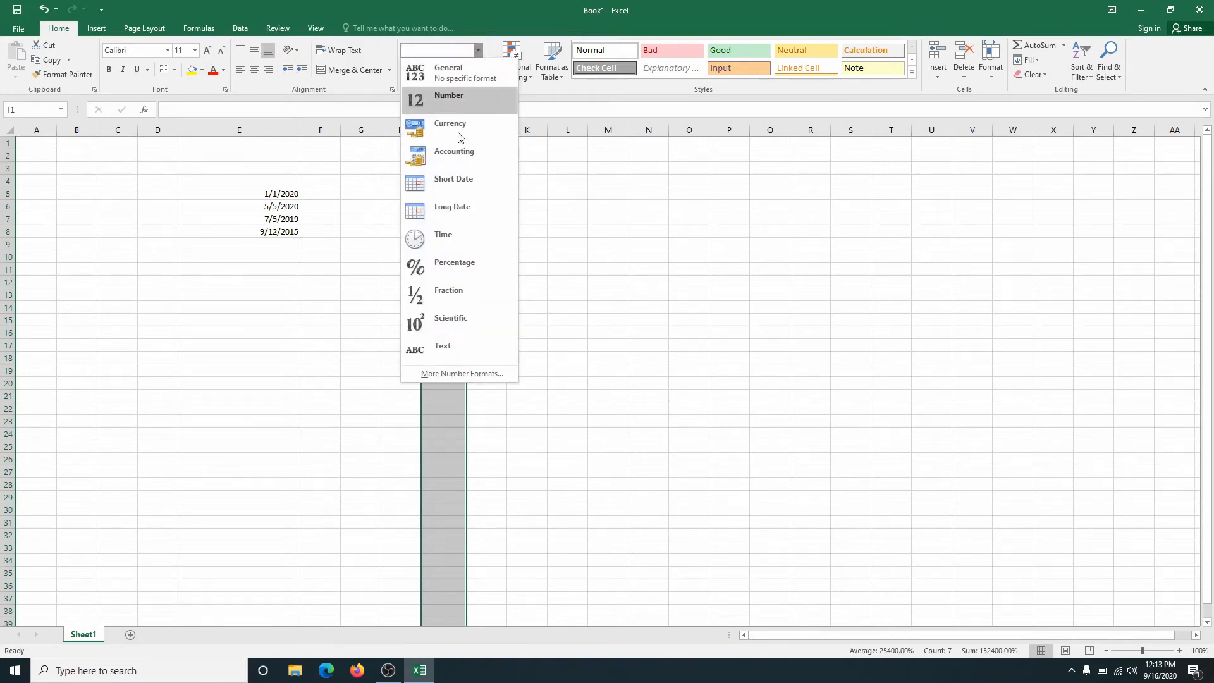
pyautogui.click(452, 301)
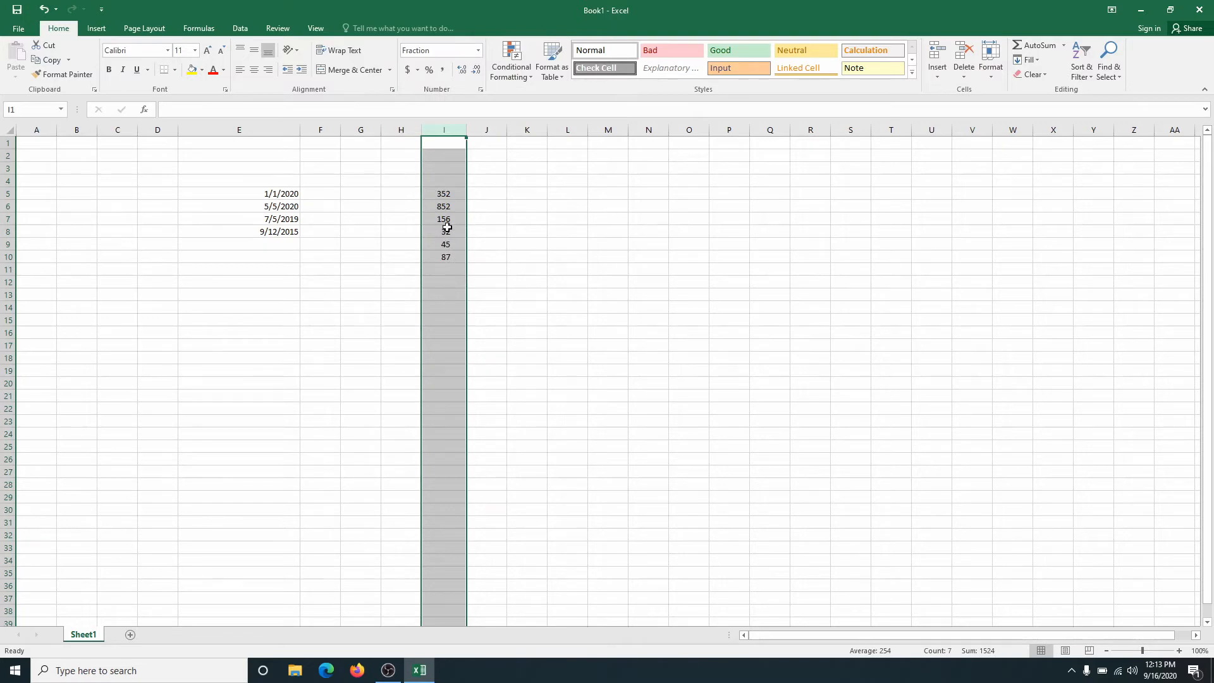
# - Apply the Scientific number format to column I and return the column to Percentage
pyautogui.click(478, 51)
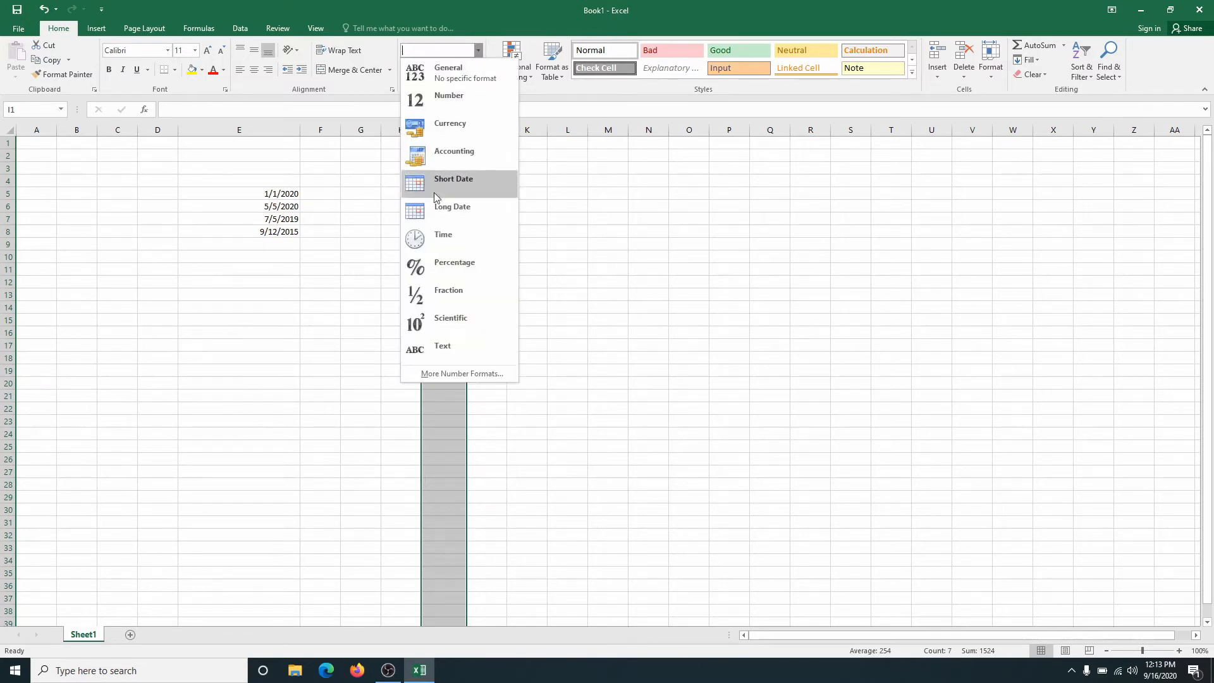
pyautogui.click(442, 323)
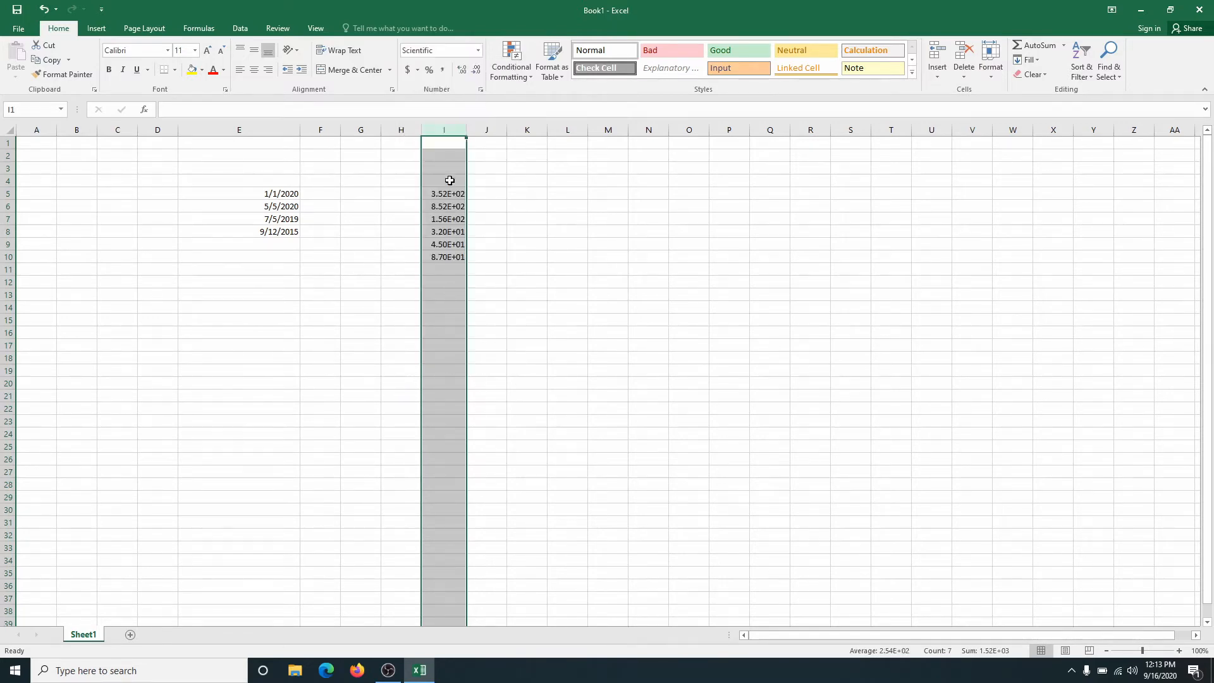
pyautogui.click(478, 50)
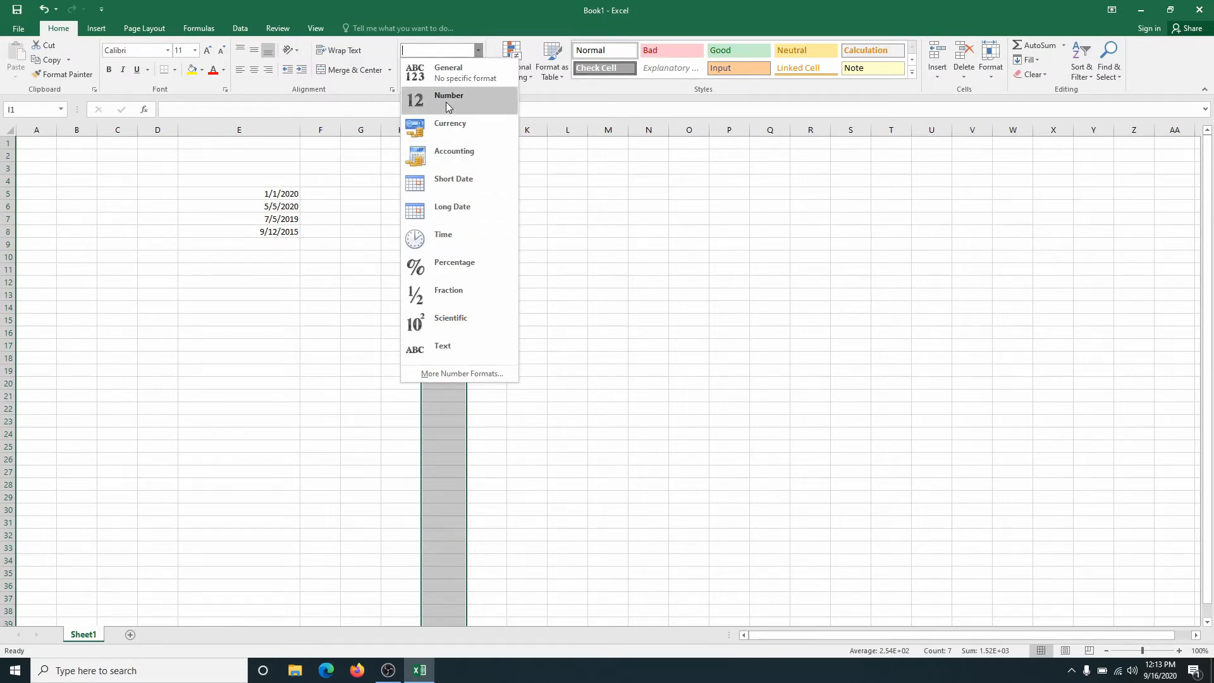
pyautogui.click(432, 267)
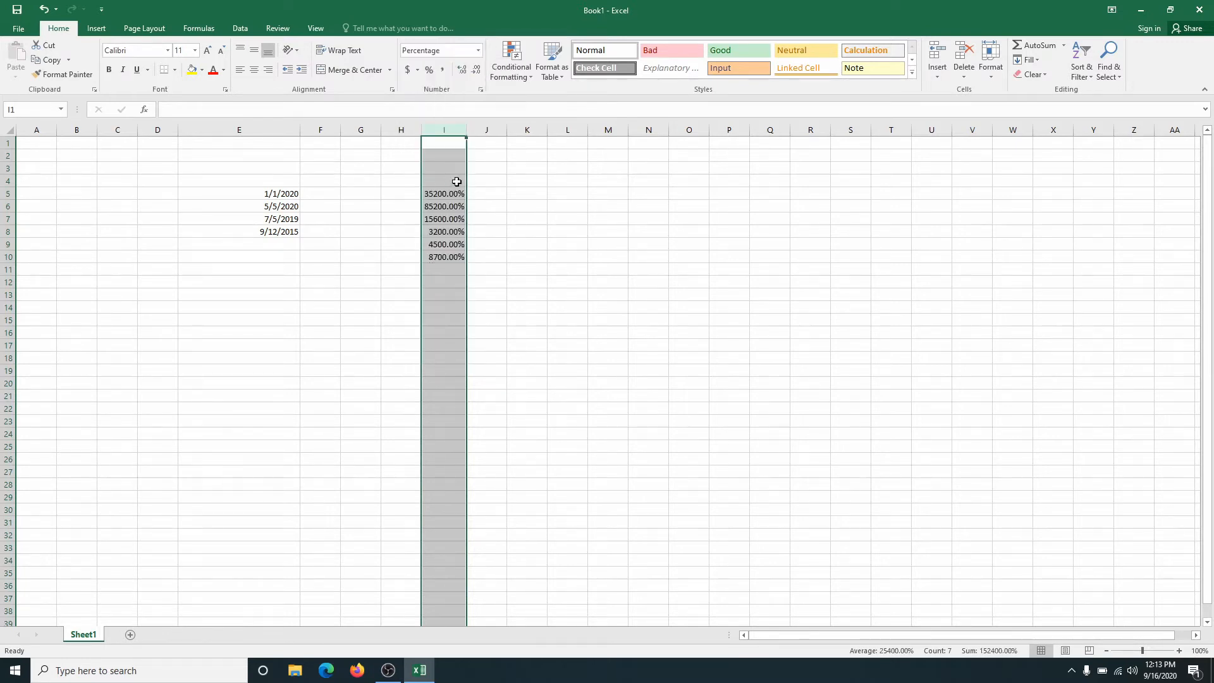
# - Enter the decimals .01, .003, .05, .0005, .5 and .05 down cells I13 to I18 of the percentage column
pyautogui.click(449, 297)
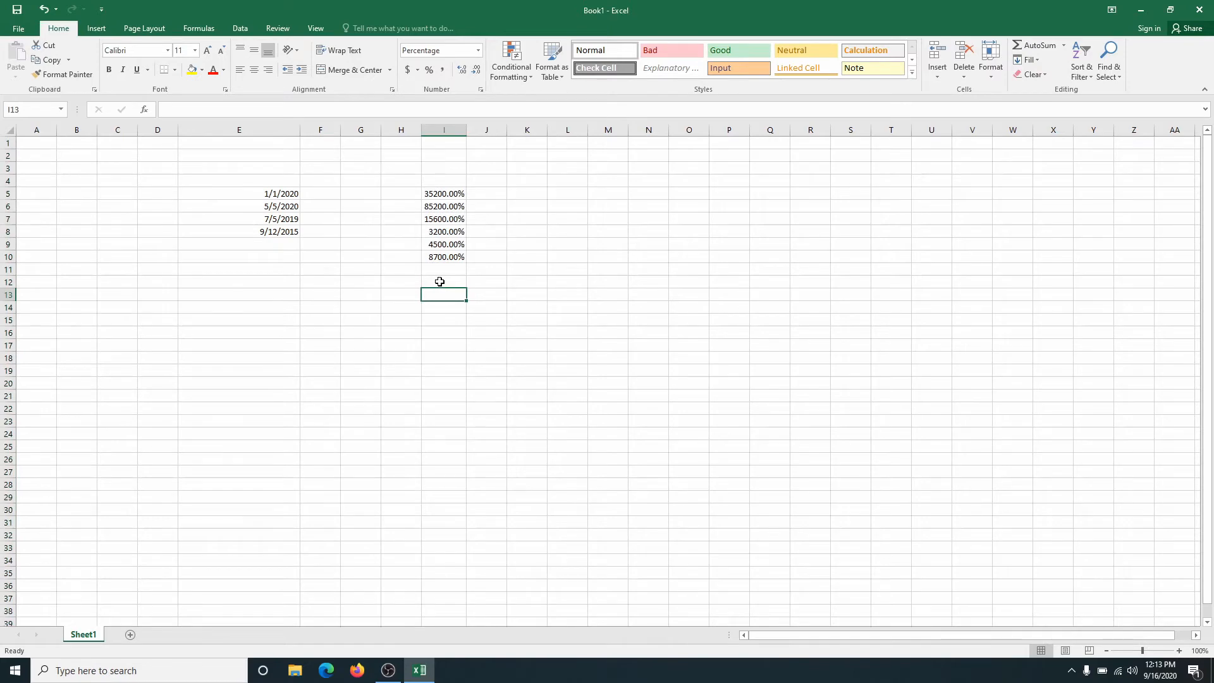
pyautogui.write('.01')
pyautogui.press('Return')
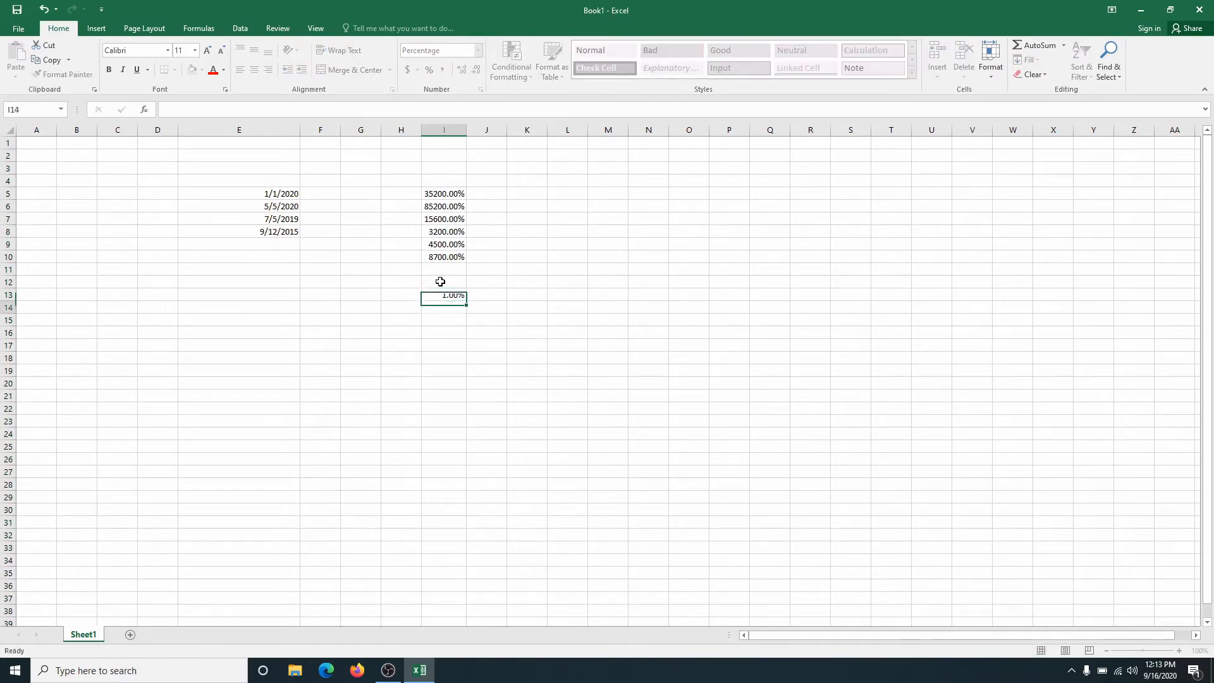
pyautogui.write('.003')
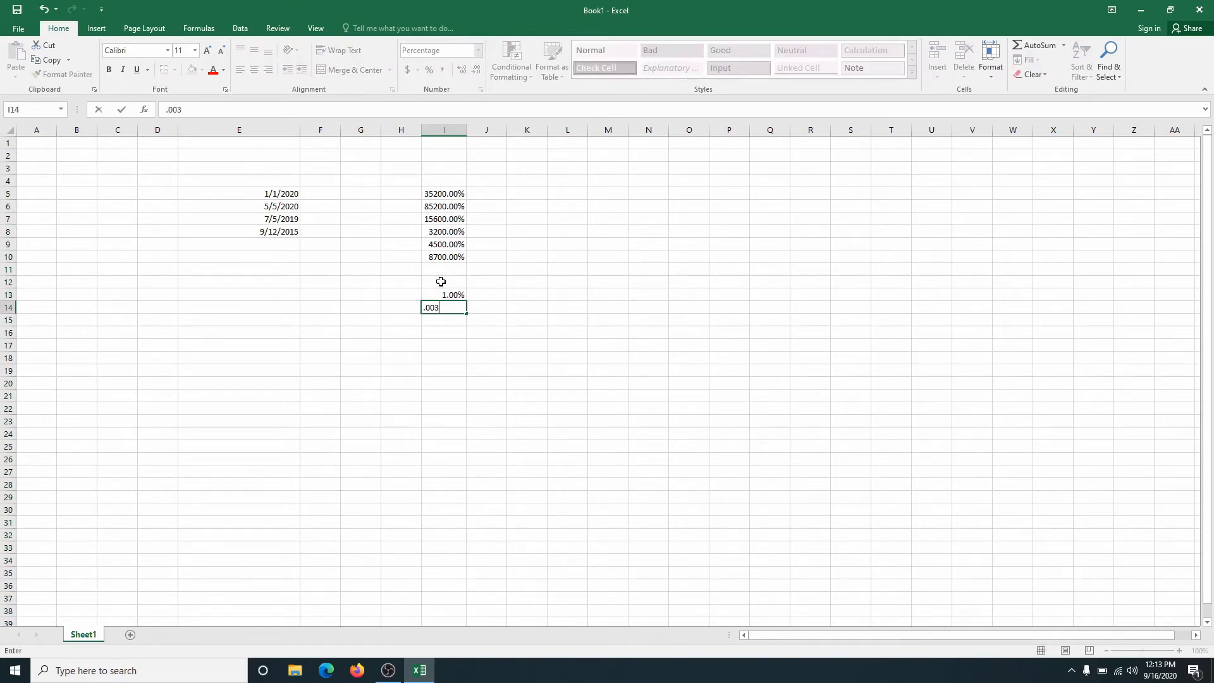
pyautogui.press('Return')
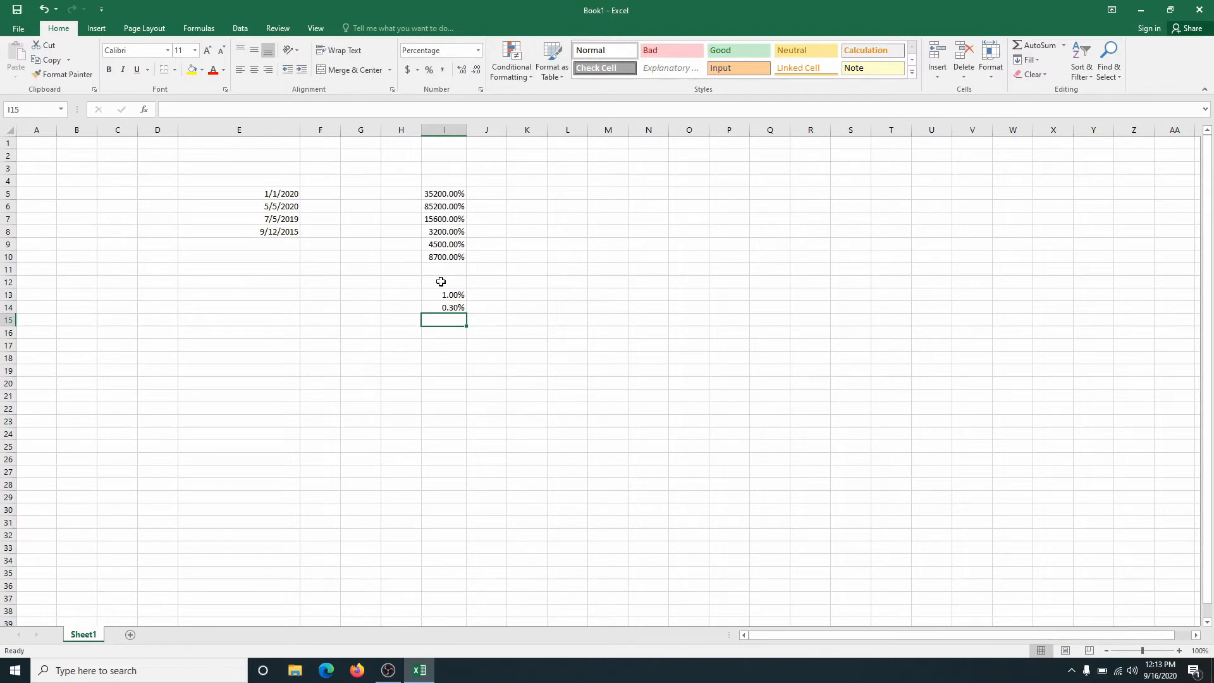
pyautogui.write('.05')
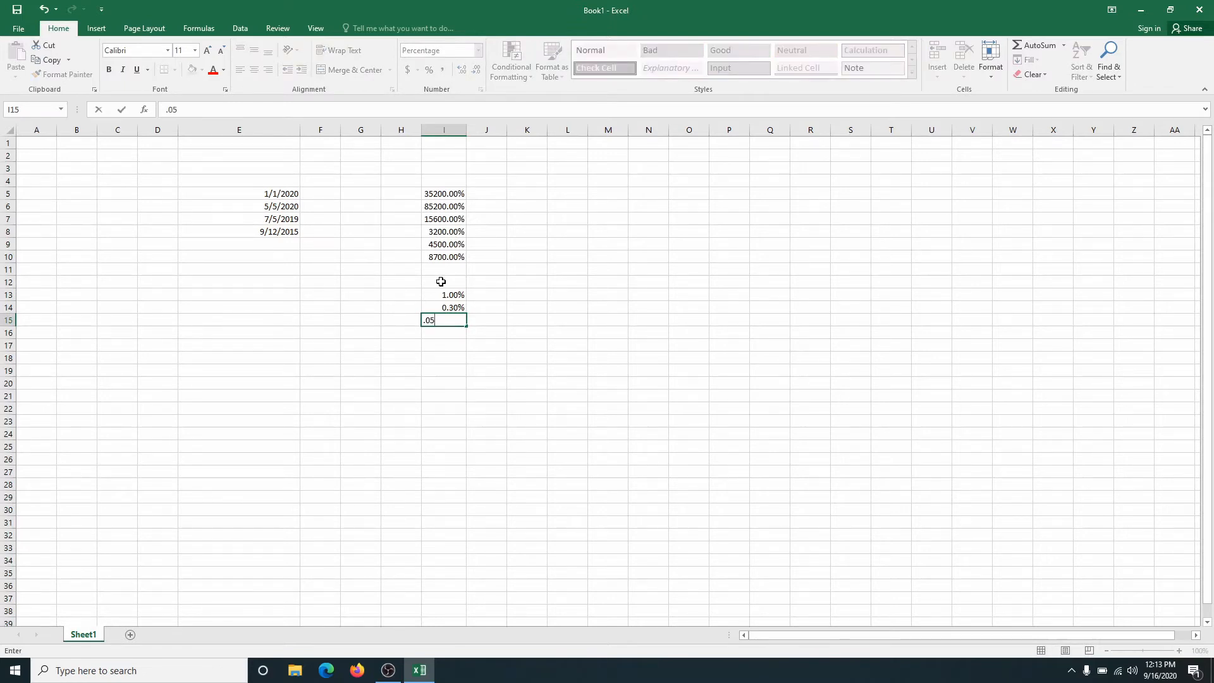
pyautogui.press('Return')
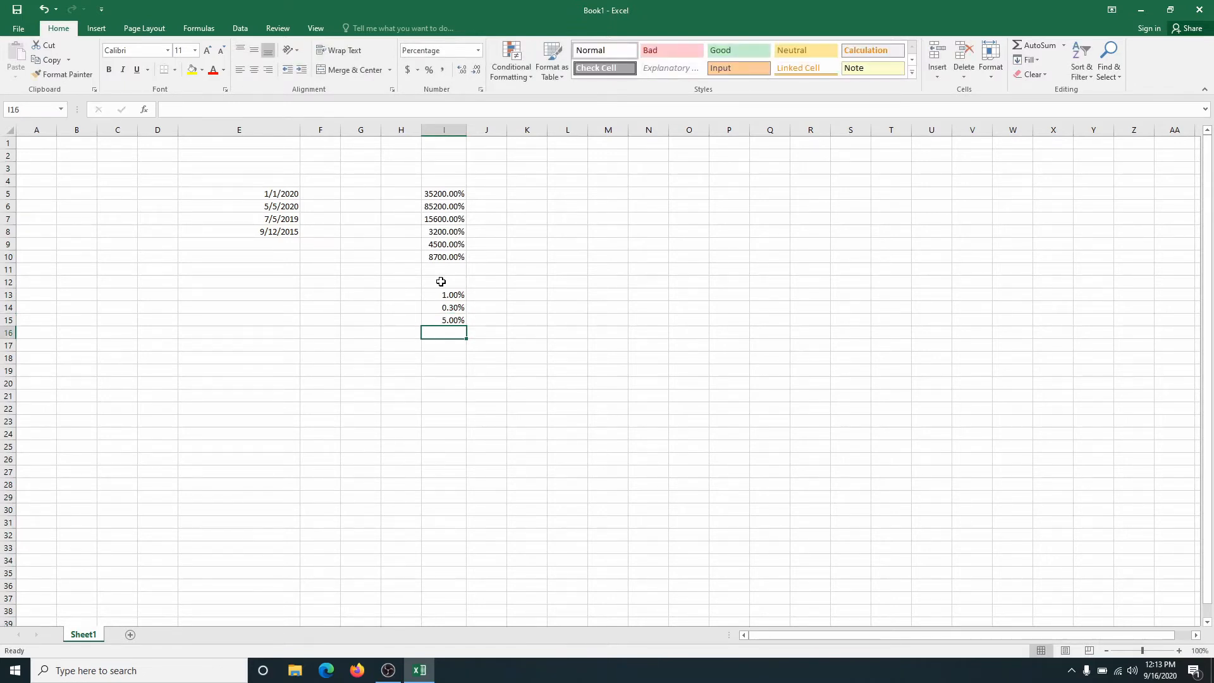
pyautogui.write('.00')
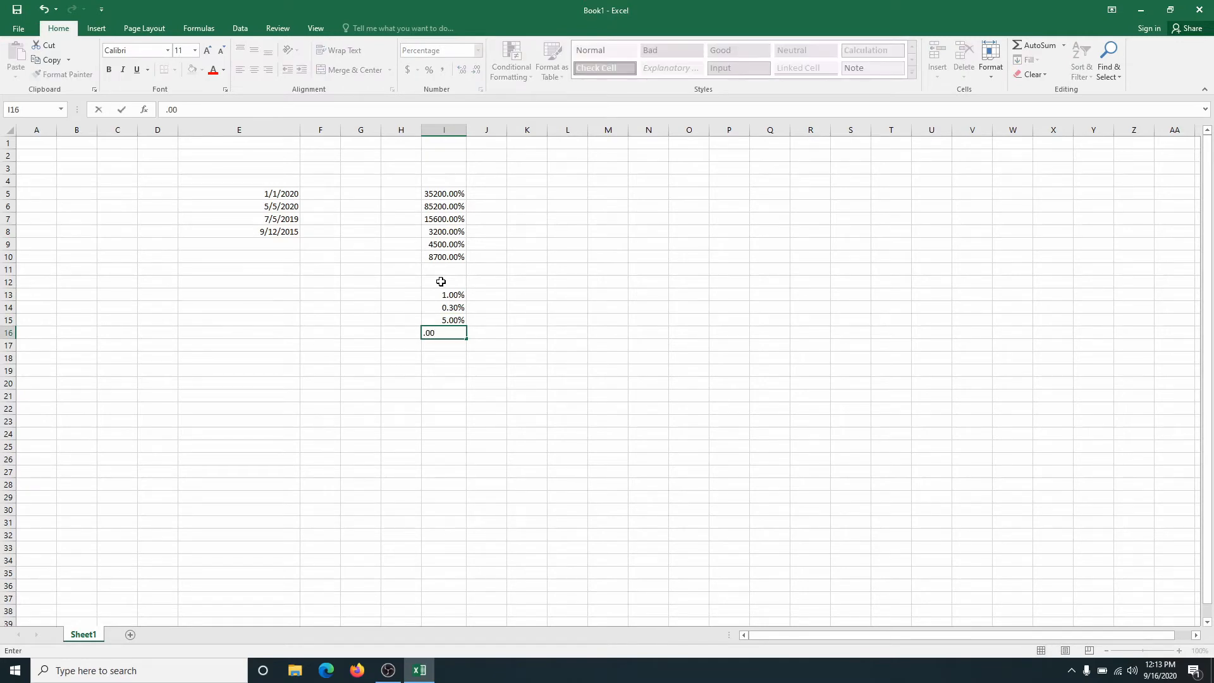
pyautogui.write('05')
pyautogui.press('Return')
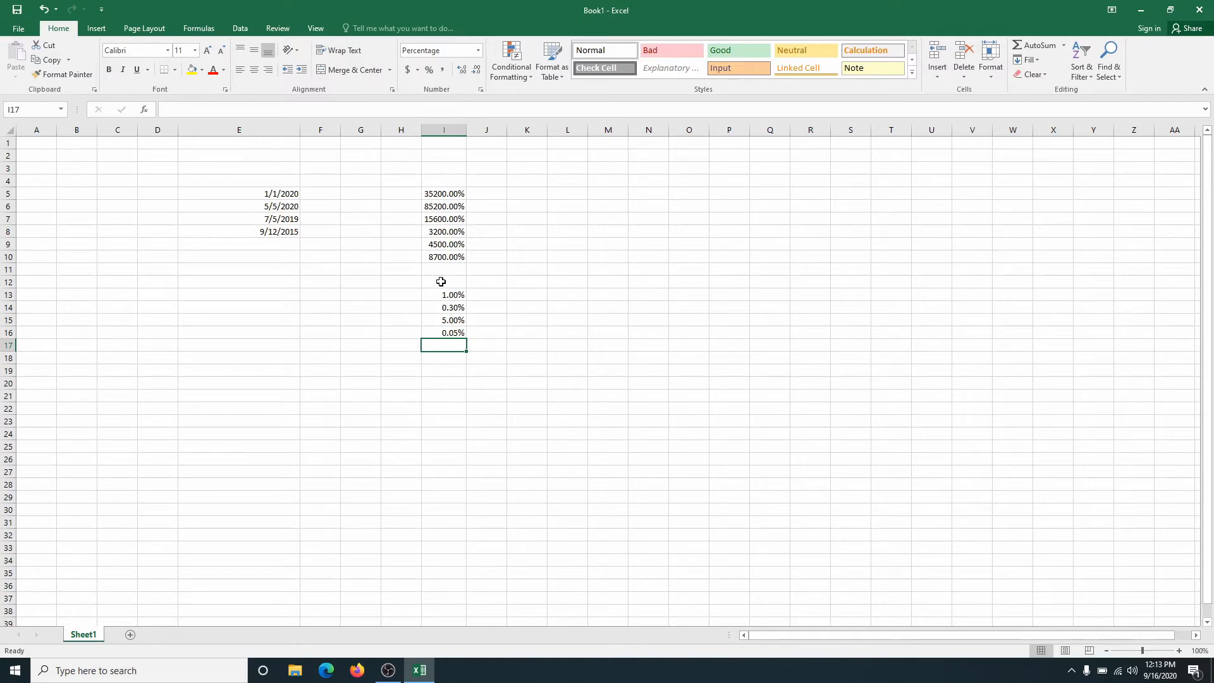
pyautogui.write('.5')
pyautogui.press('Return')
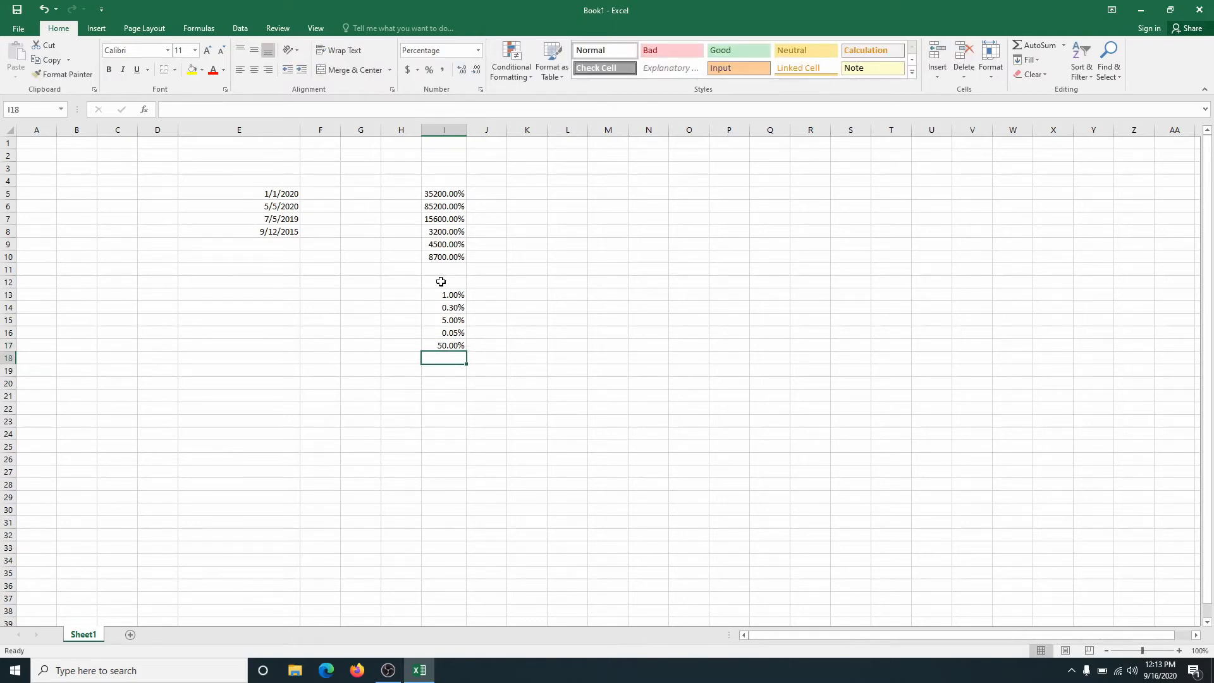
pyautogui.write('.05.')
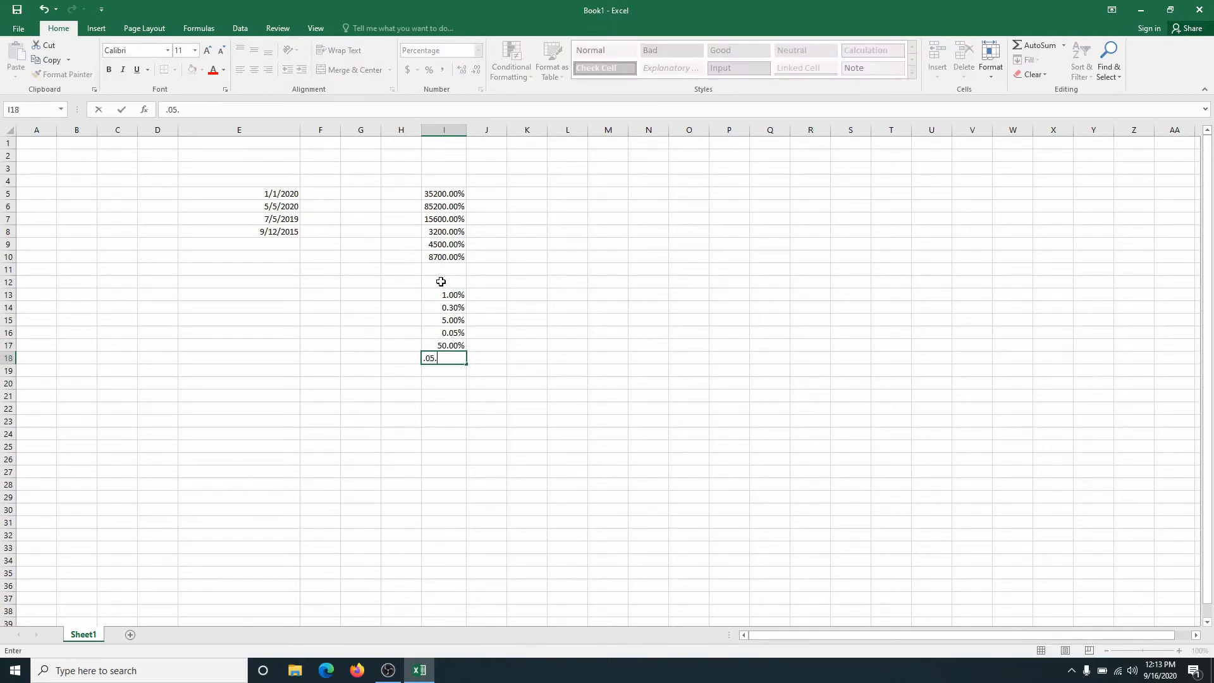
pyautogui.press('Return')
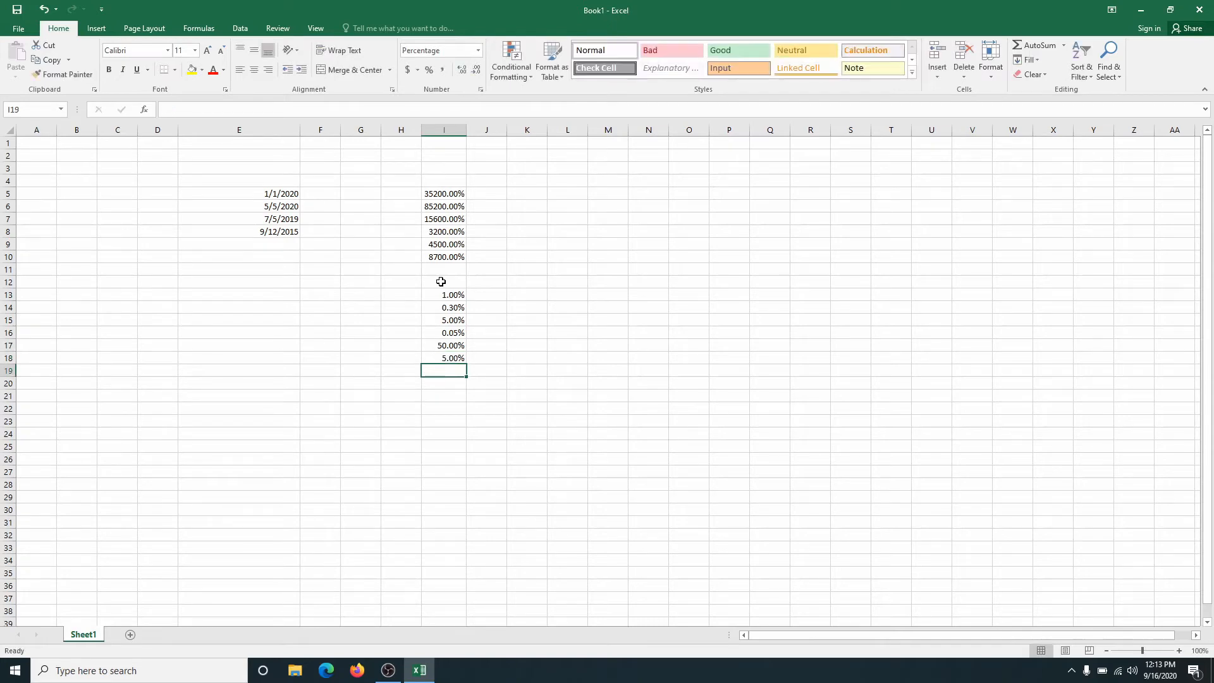
# - Delete the whole of column I with its percentage values
pyautogui.click(446, 130)
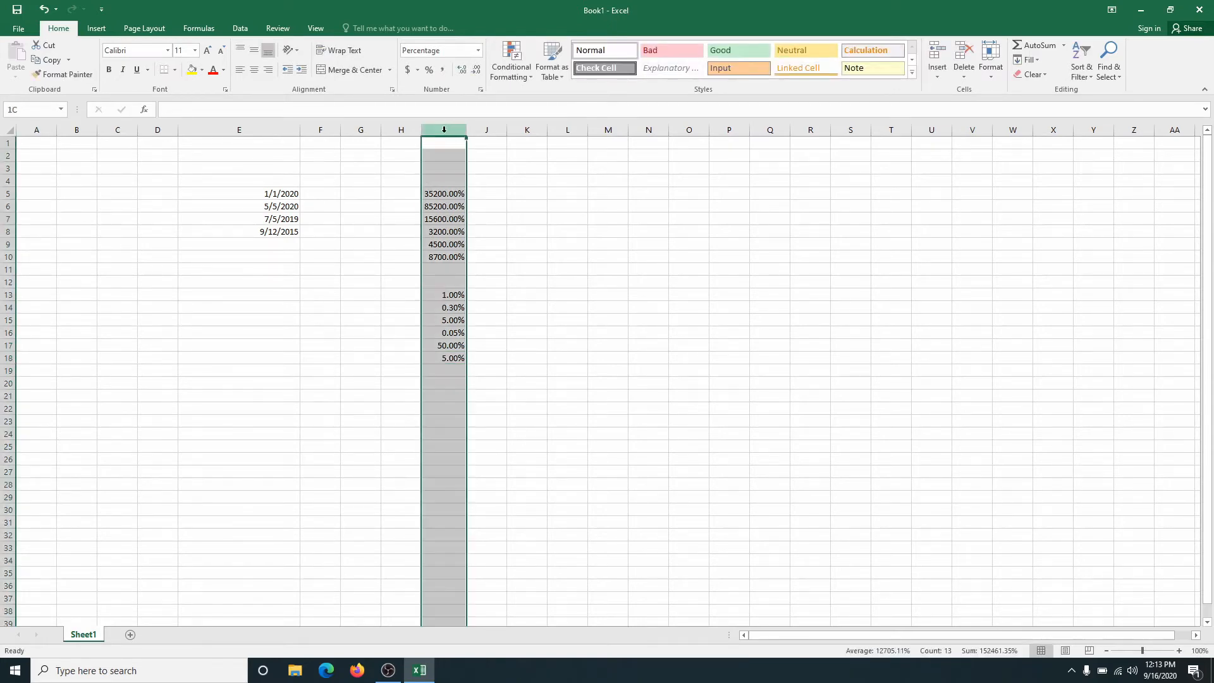
pyautogui.press('BackSpace')
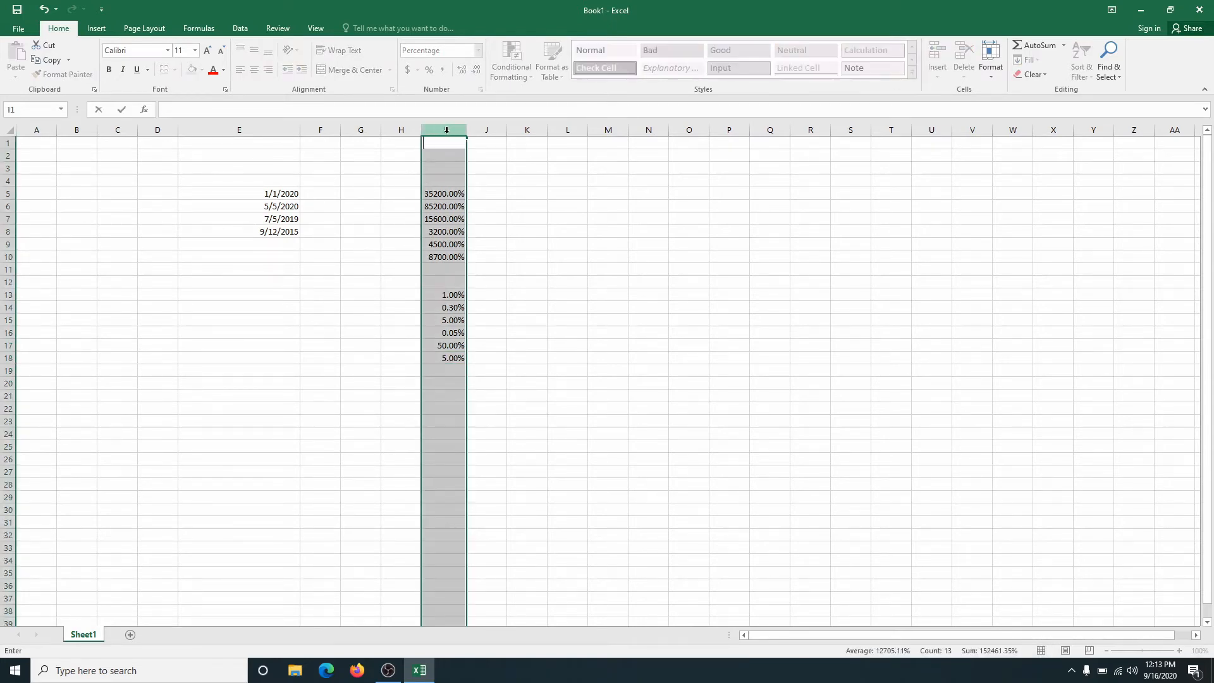
pyautogui.rightClick(446, 130)
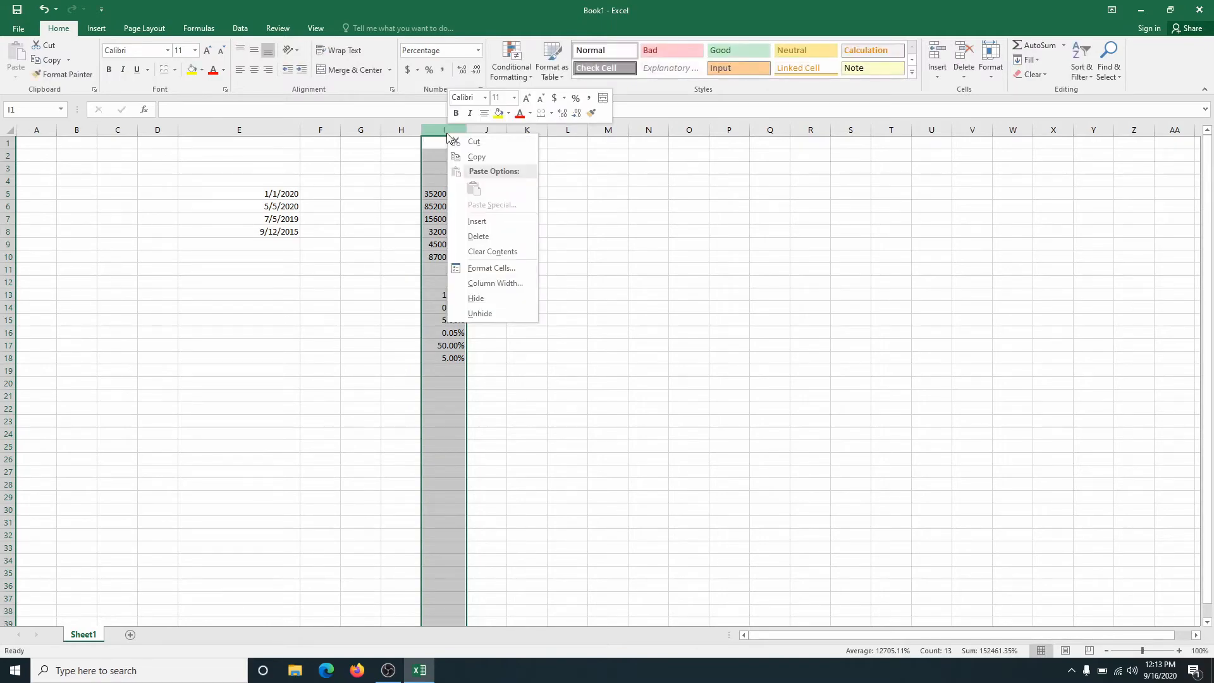
pyautogui.click(468, 236)
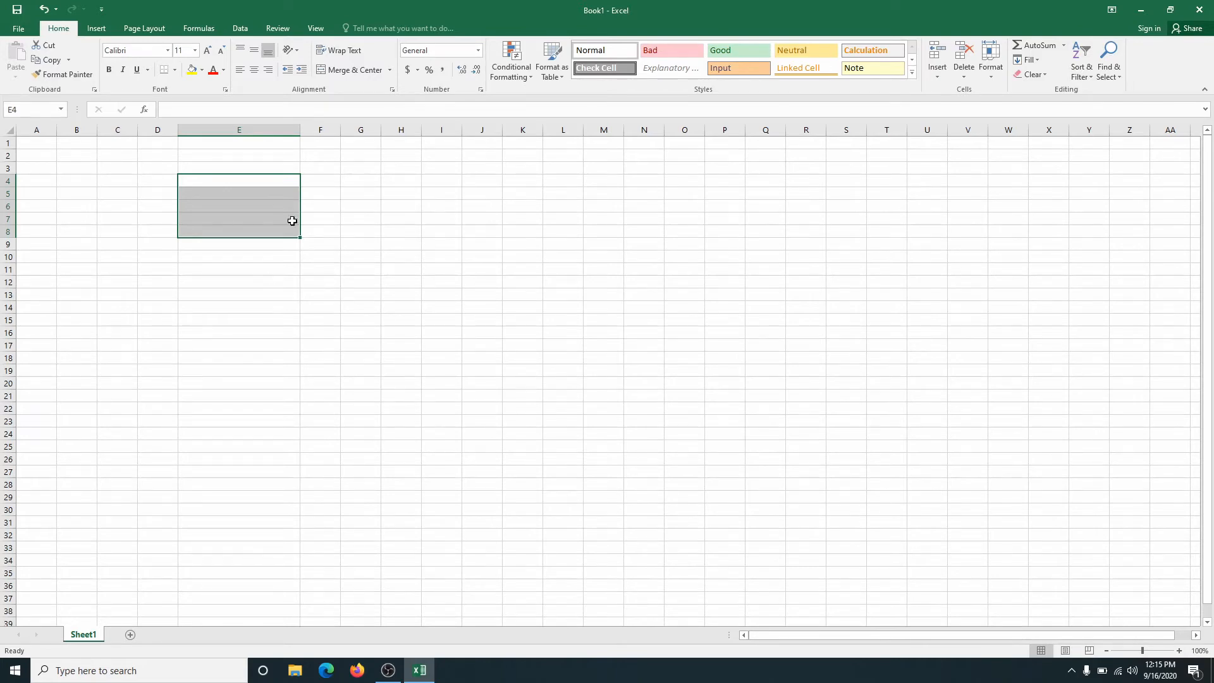
# - Widen column A and enter the labels Addition in A5 and Subtraction in A7
pyautogui.moveTo(56, 131); pyautogui.dragTo(119, 135)
pyautogui.click(54, 194)
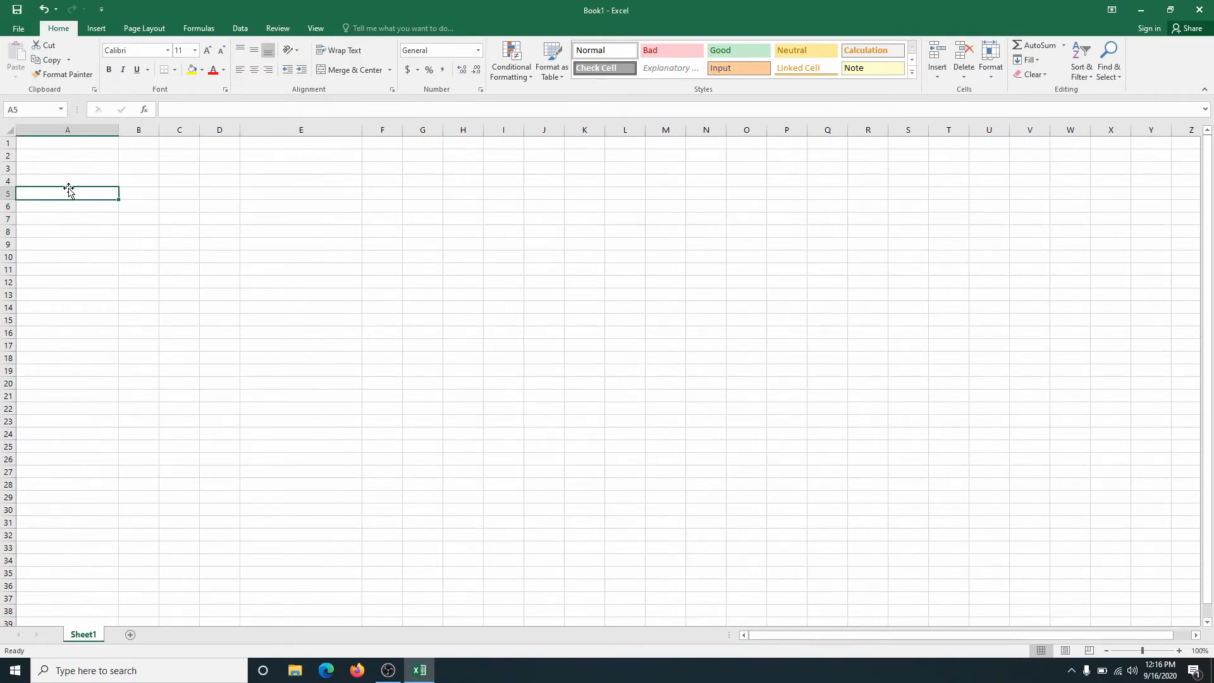
pyautogui.write('Addition')
pyautogui.press('Return')
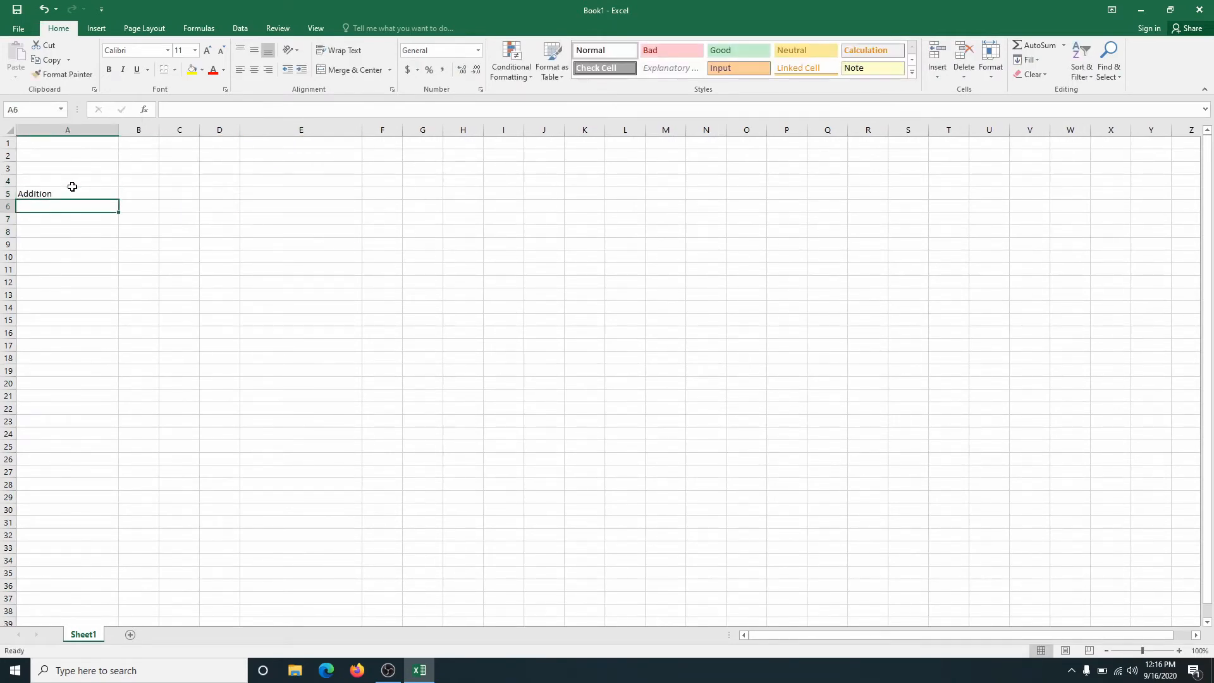
pyautogui.press('Return')
pyautogui.write('Subtraction')
pyautogui.press('Return')
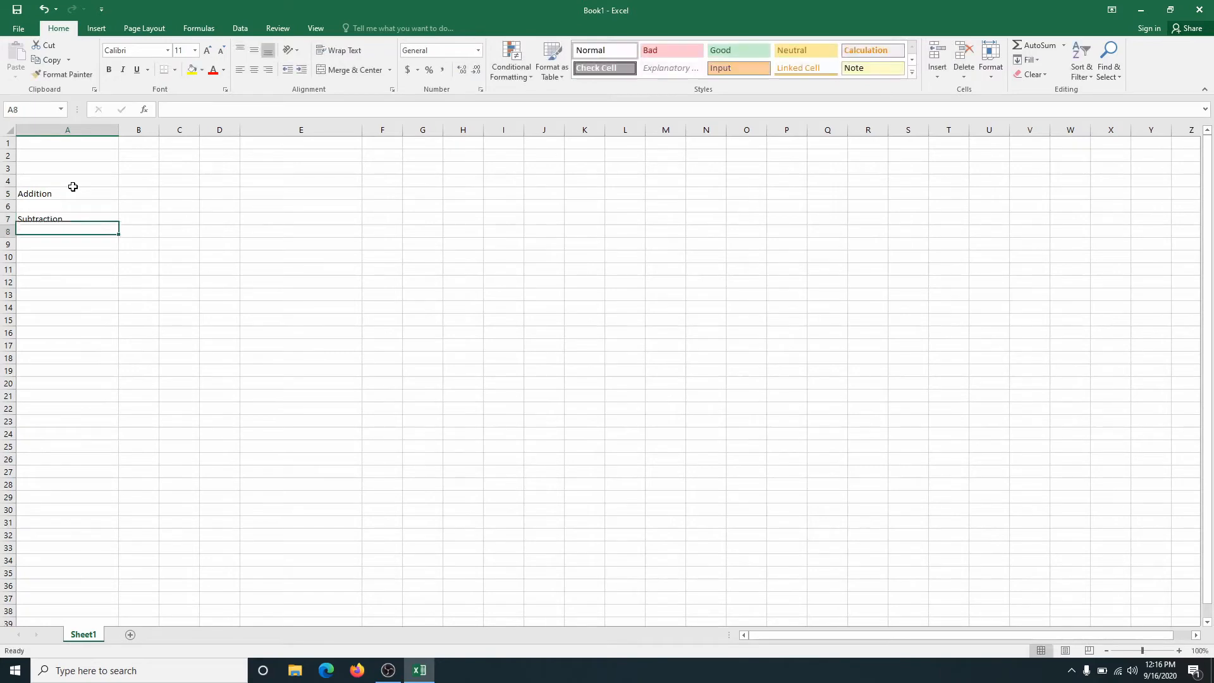
# - Add the labels Multiplication in A9, Division in A11 and Exponents in A13
pyautogui.press('Return')
pyautogui.write('Mult')
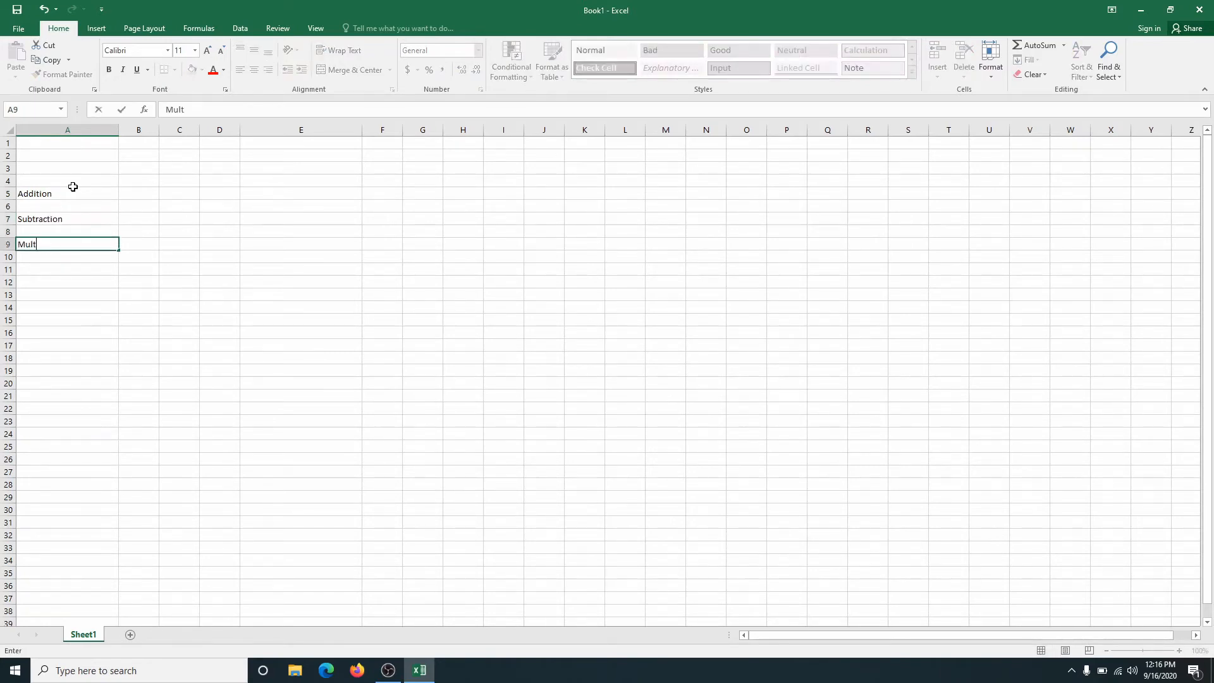
pyautogui.write('iplication')
pyautogui.press('Return')
pyautogui.press('Return')
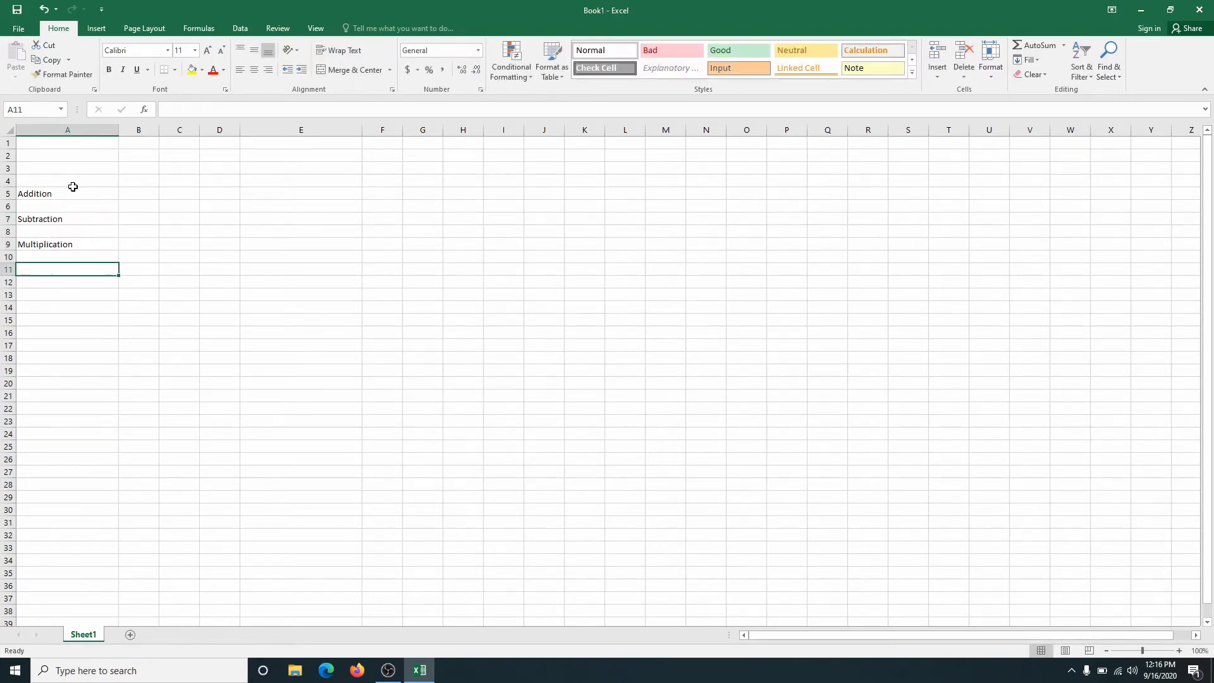
pyautogui.write('Division')
pyautogui.press('Return')
pyautogui.press('Return')
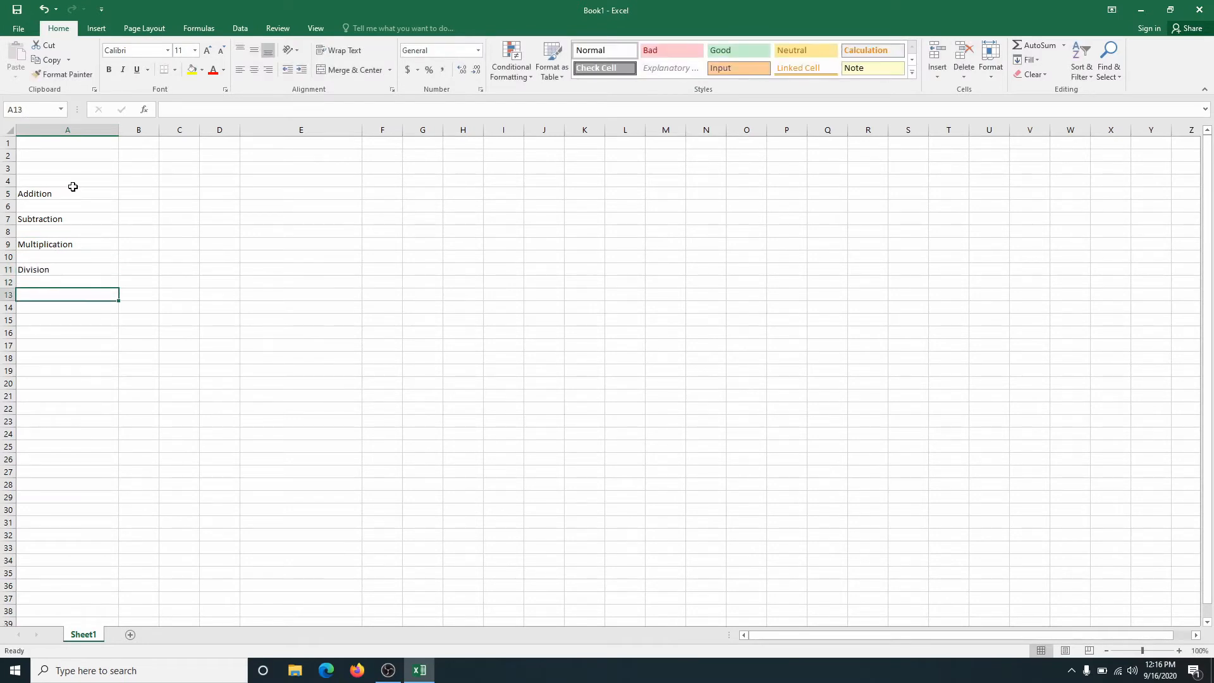
pyautogui.write('Exponents')
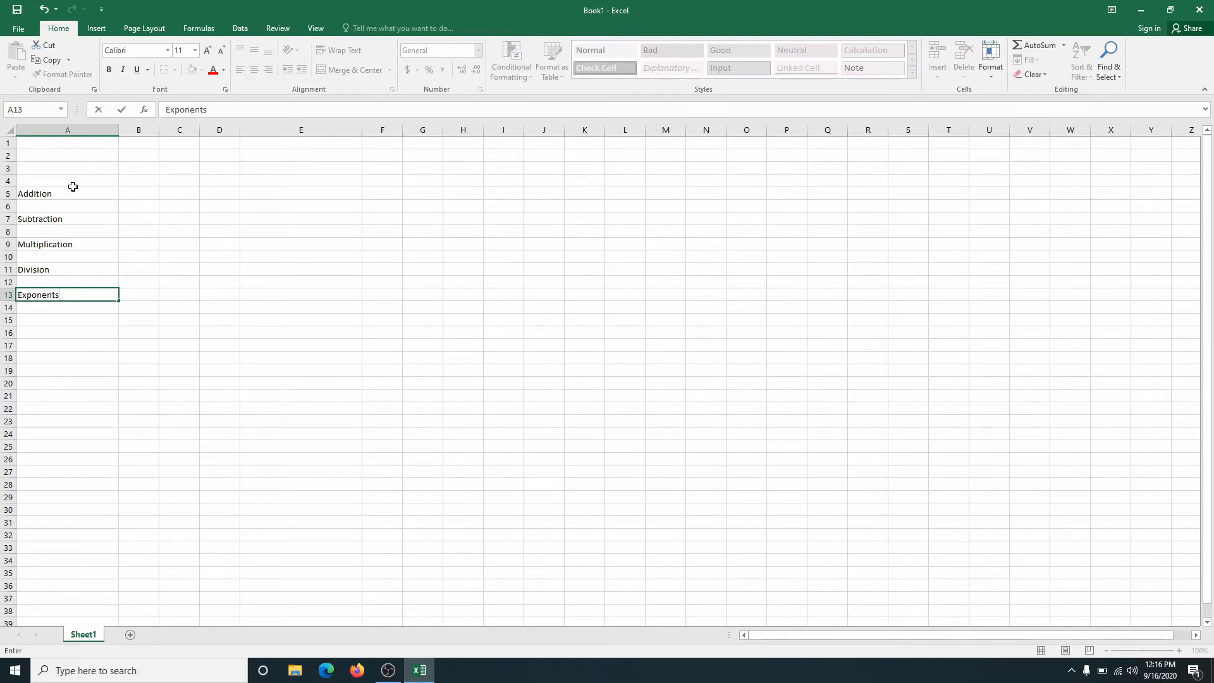
# - Enter the + symbol in C5 on the Addition row
pyautogui.click(167, 193)
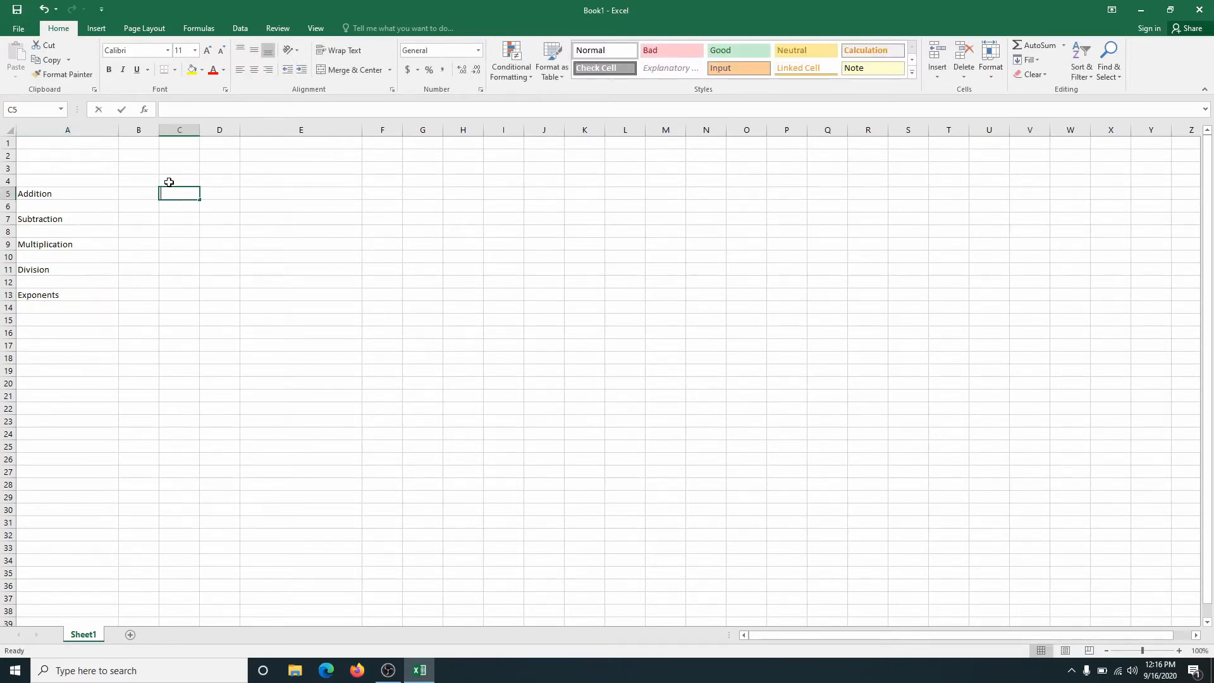
pyautogui.write('+')
pyautogui.press('Return')
pyautogui.write('-')
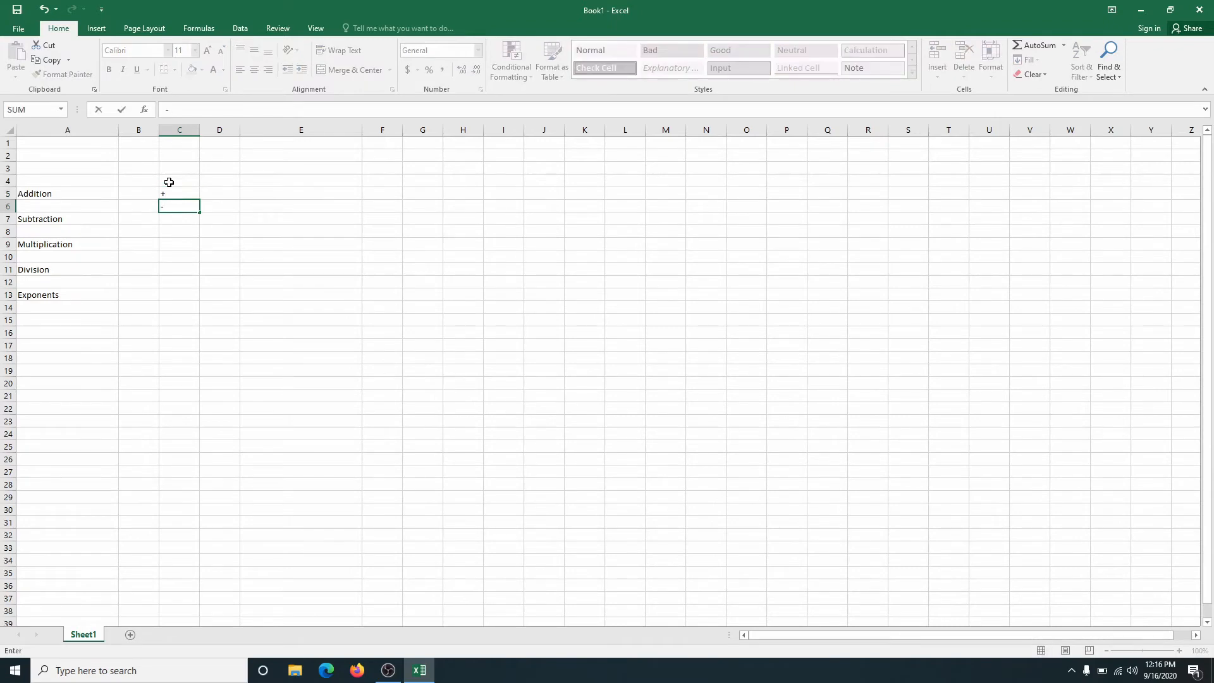
pyautogui.press('Return')
pyautogui.press('Up')
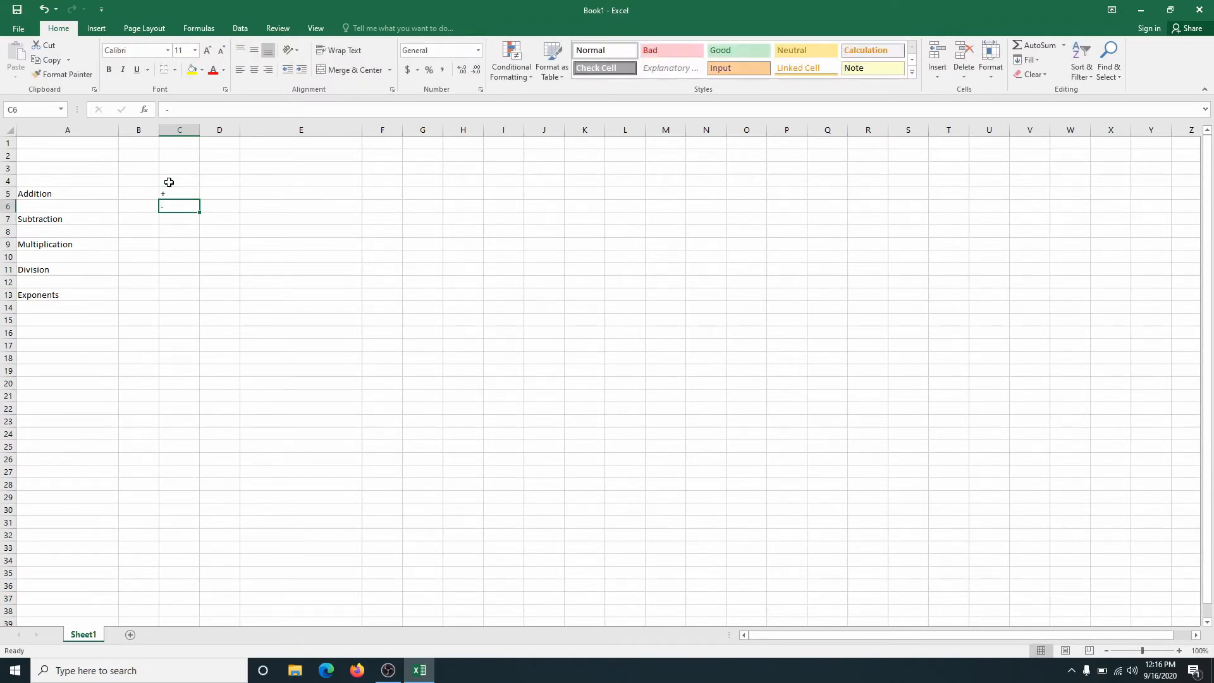
pyautogui.press('BackSpace')
pyautogui.press('Return')
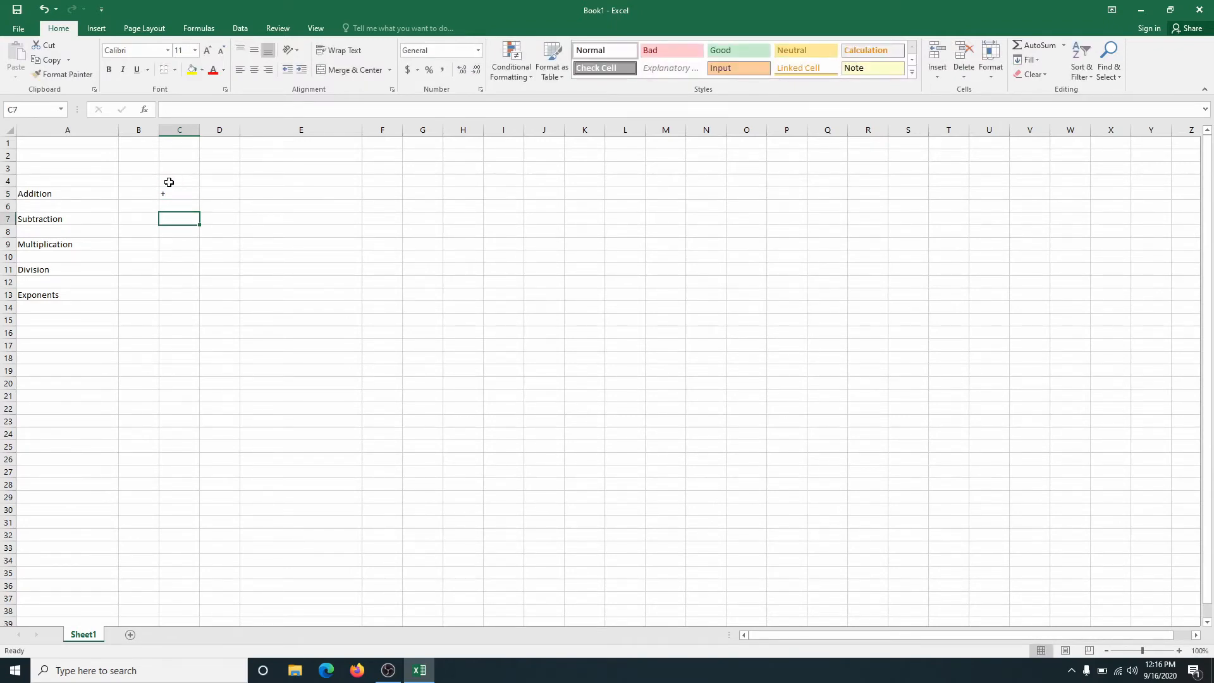
# - Enter the - symbol in C7 on the Subtraction row
pyautogui.press('Down')
pyautogui.press('Up')
pyautogui.write('-')
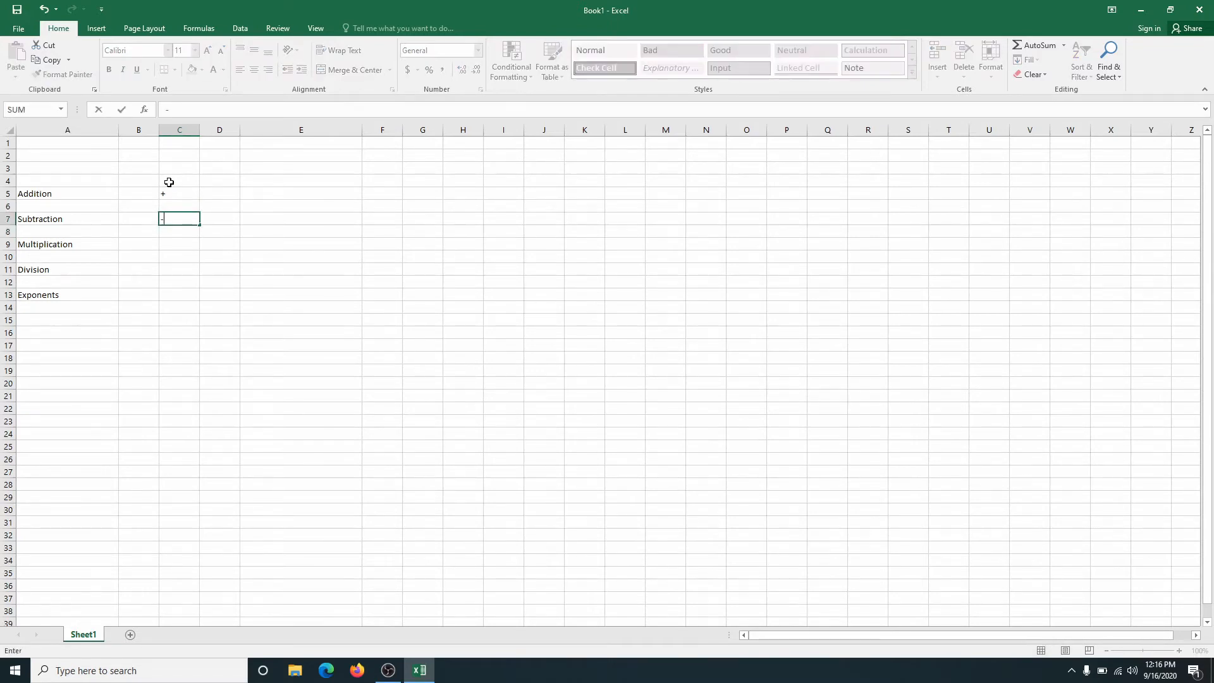
pyautogui.press('Return')
pyautogui.press('Down')
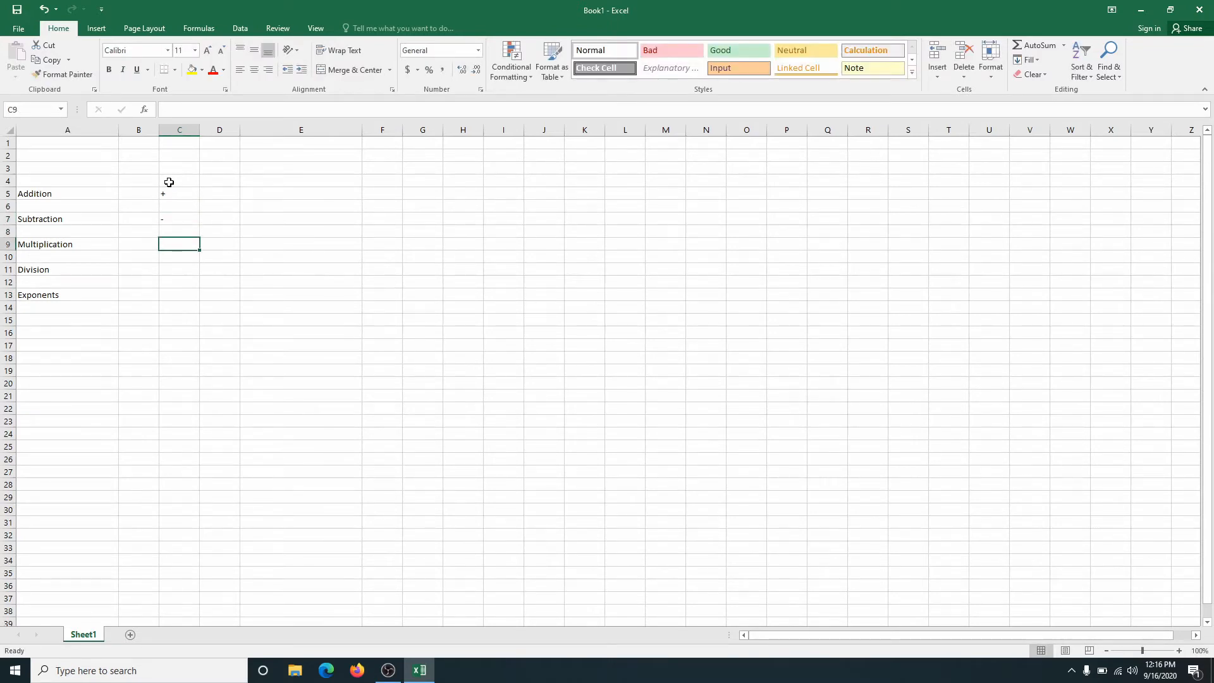
# - Enter * as the multiplication symbol in C9 and the note "ctrl 8 = asterisk" in D9
pyautogui.write('x')
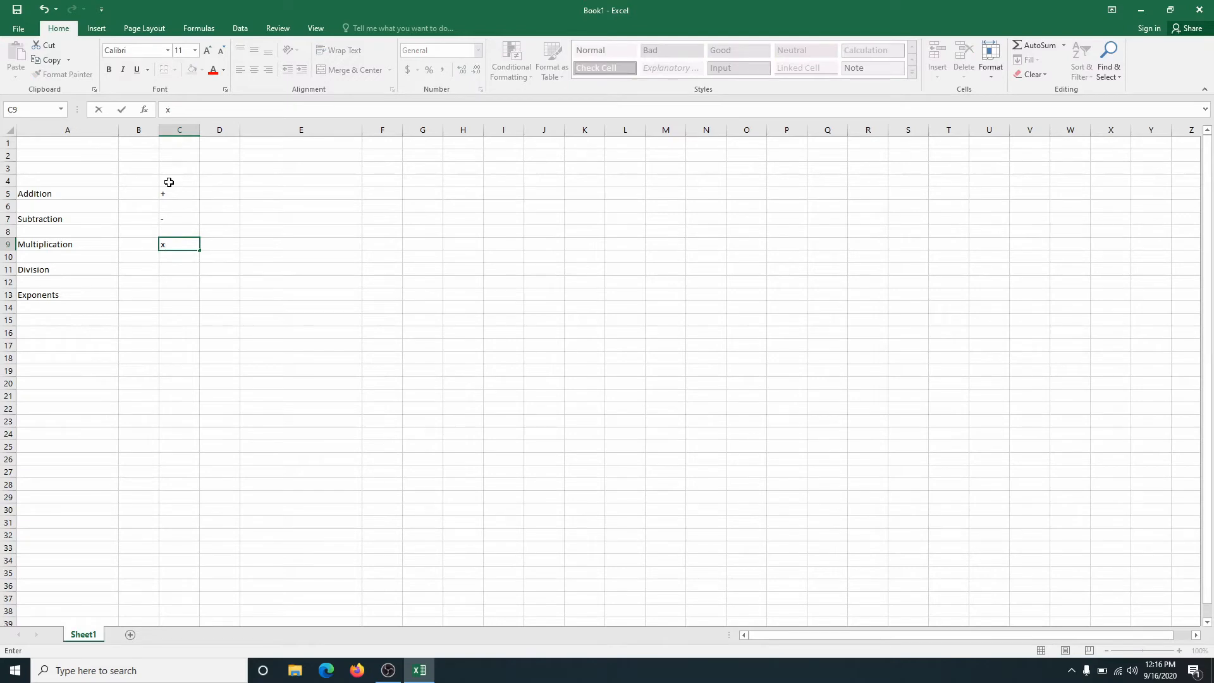
pyautogui.press('Tab')
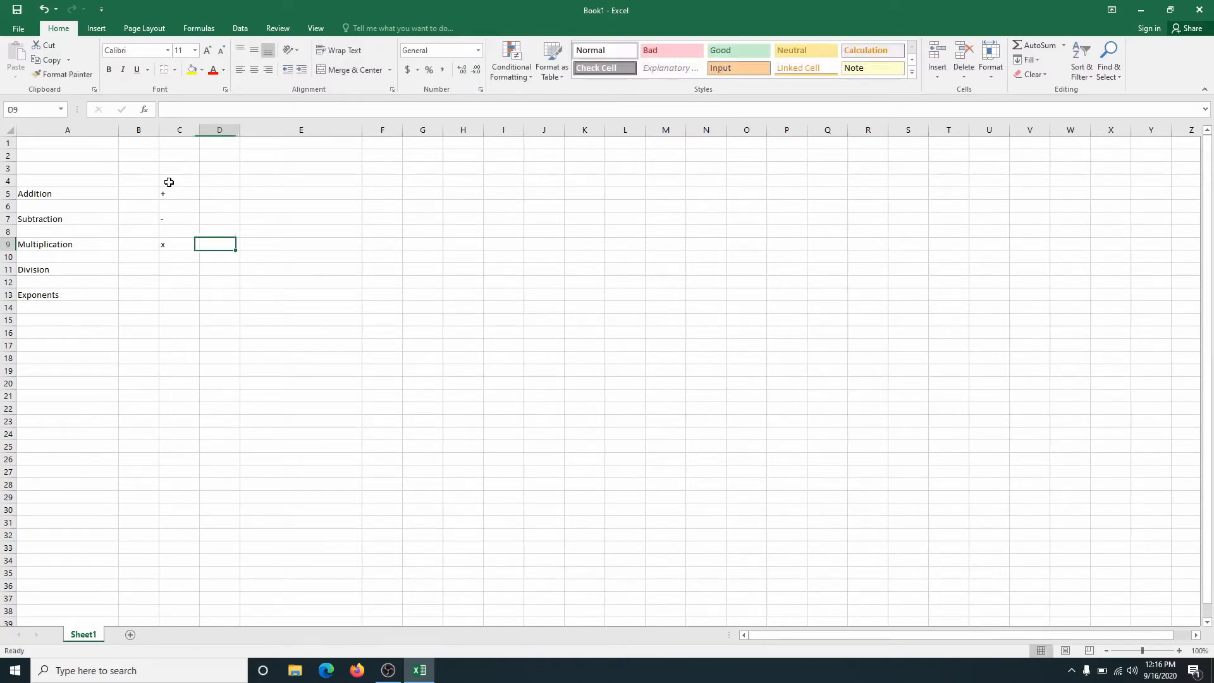
pyautogui.write("But it's not the")
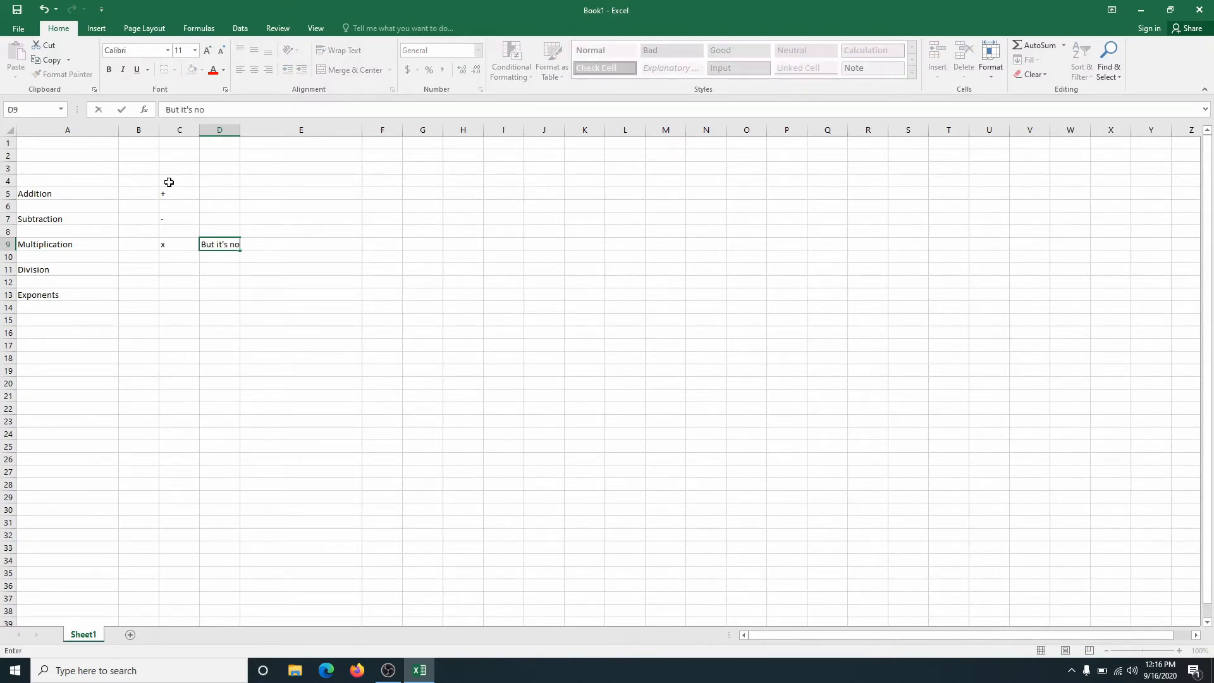
pyautogui.write('8')
pyautogui.write(' = asterisk')
pyautogui.press('Return')
pyautogui.press('Down')
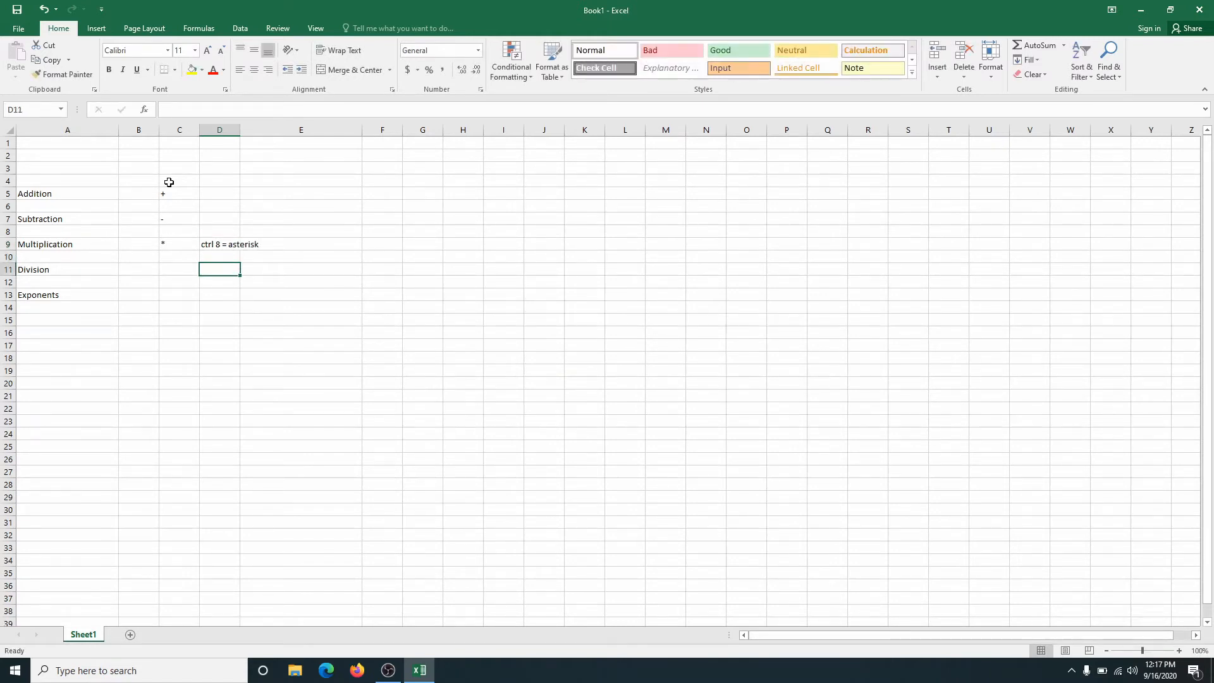
# - Enter / as the division symbol in C11 and the note "must double-click in cell to get the division slash" in D11
pyautogui.press('Left')
pyautogui.press('Left')
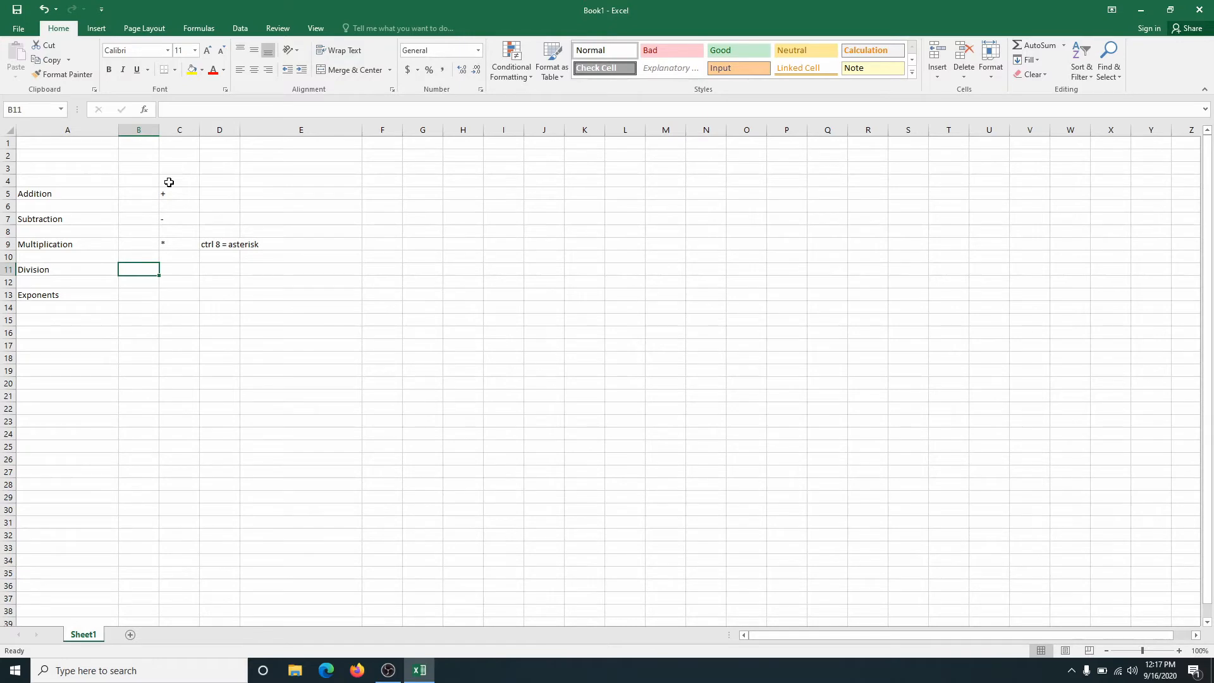
pyautogui.press('Right')
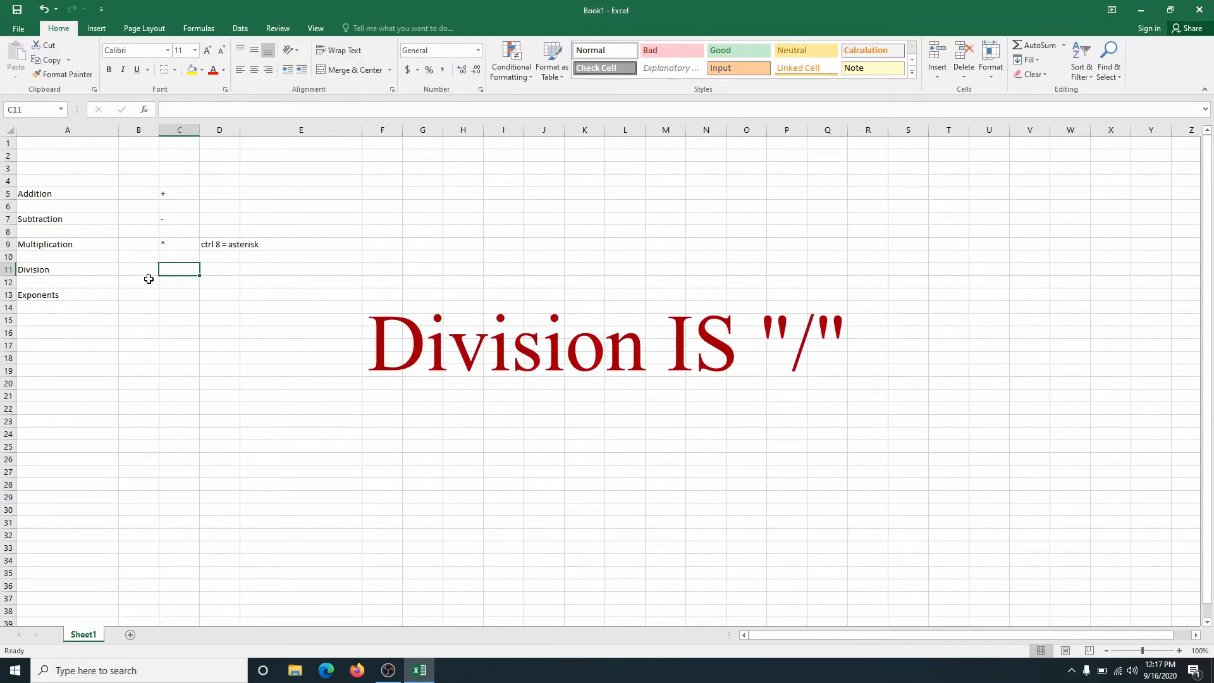
pyautogui.doubleClick(173, 268)
pyautogui.write('/')
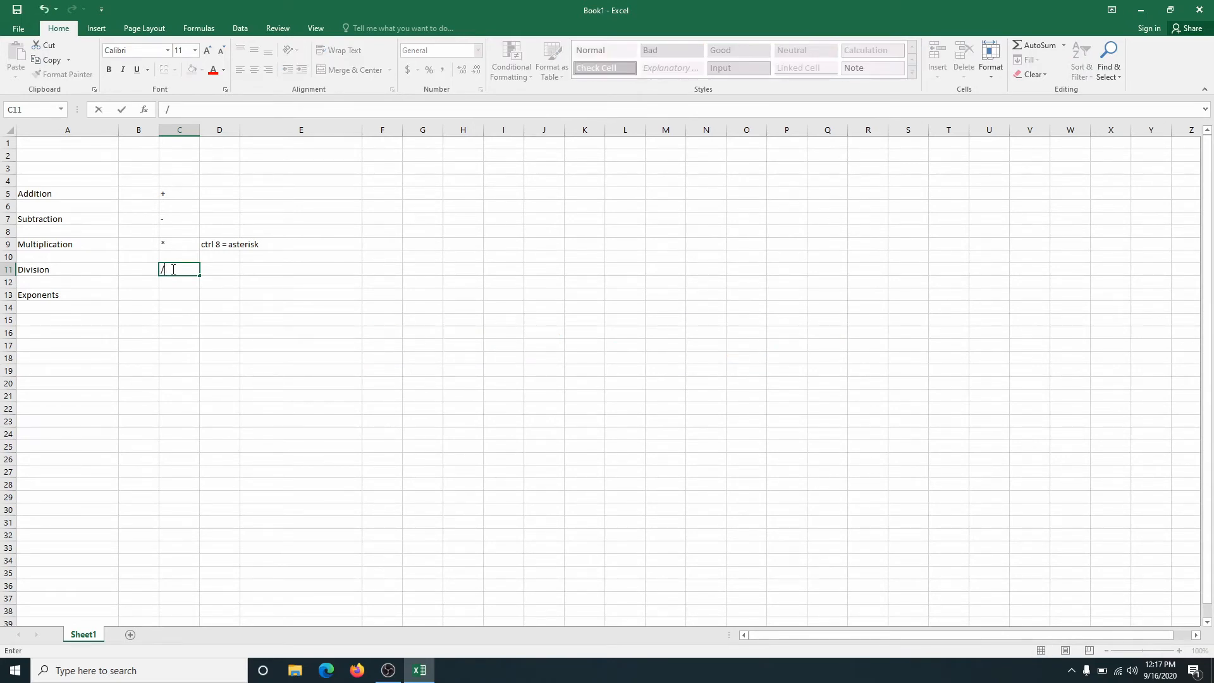
pyautogui.press('Tab')
pyautogui.write('m')
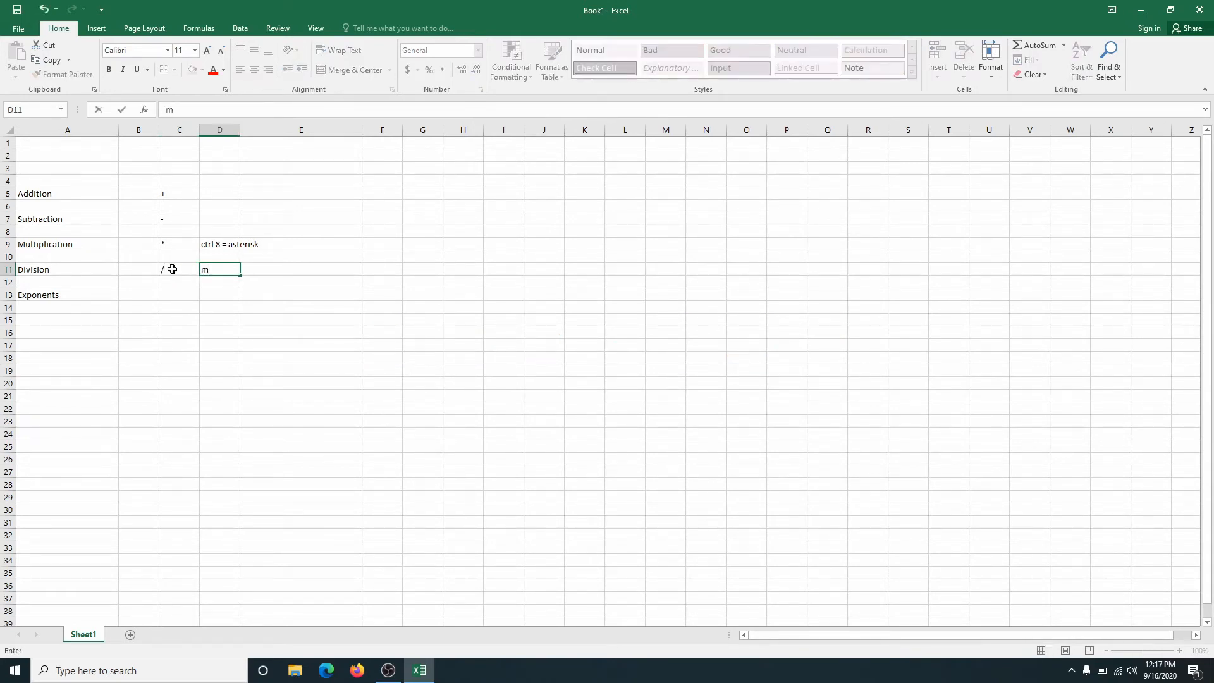
pyautogui.write('ust double-click in cell to get the division slash')
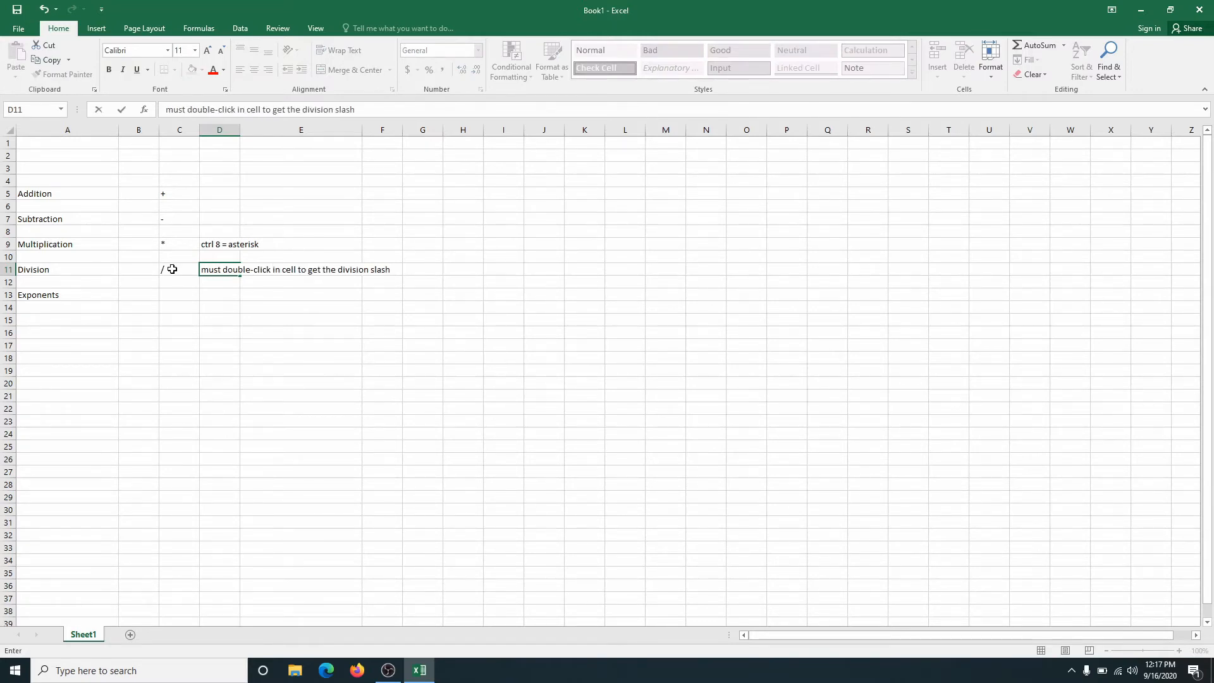
# - Continue the division note in G11 with "otherwise you end up with a hotkey command (look at the ribbon)"
pyautogui.press('Tab')
pyautogui.press('Tab')
pyautogui.press('Tab')
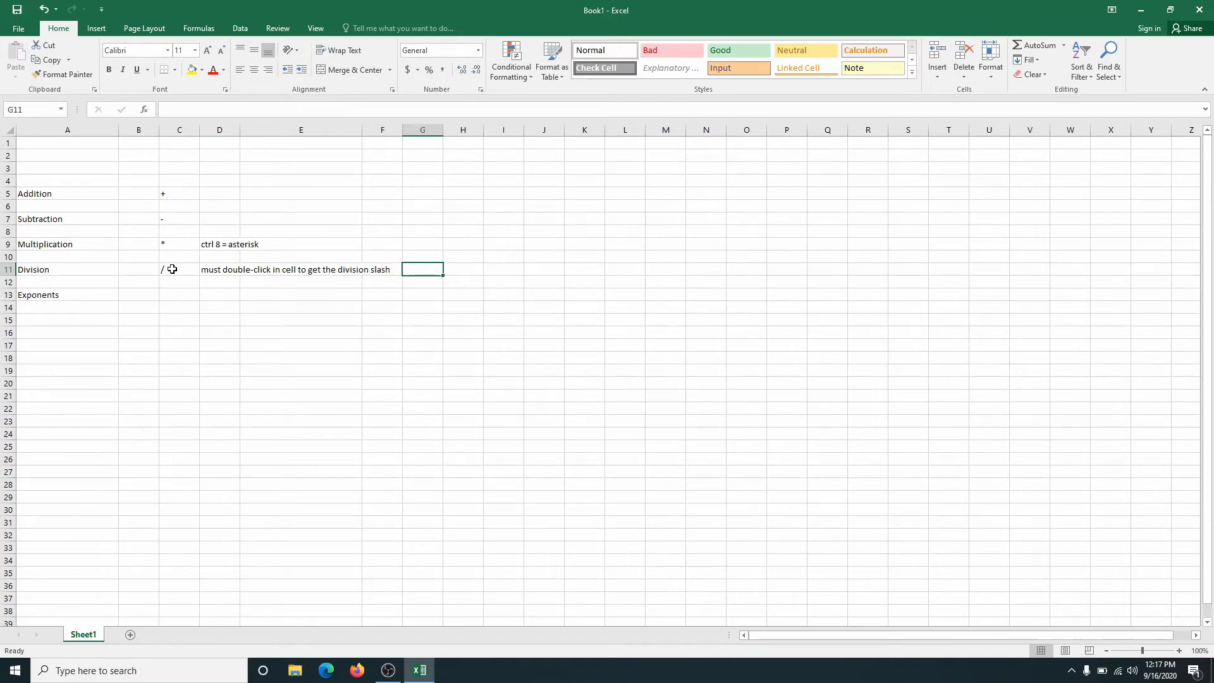
pyautogui.write('otherwise you end up with')
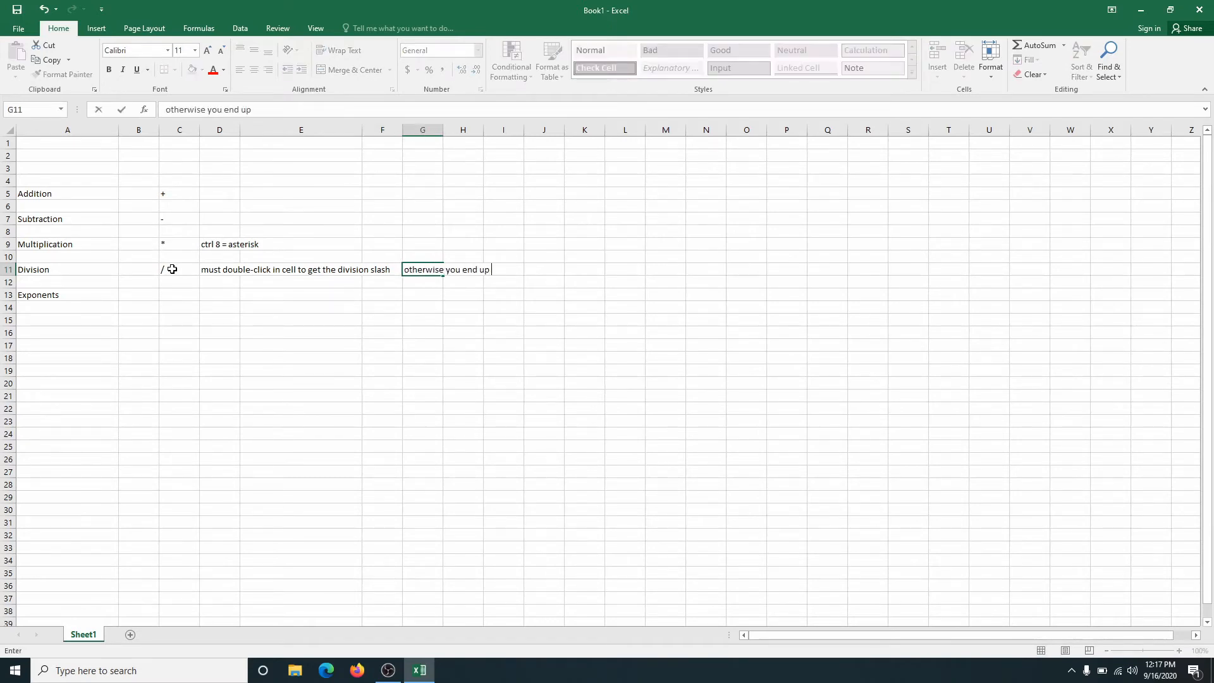
pyautogui.write(' a hotkey command (look at')
pyautogui.write('the ribbon')
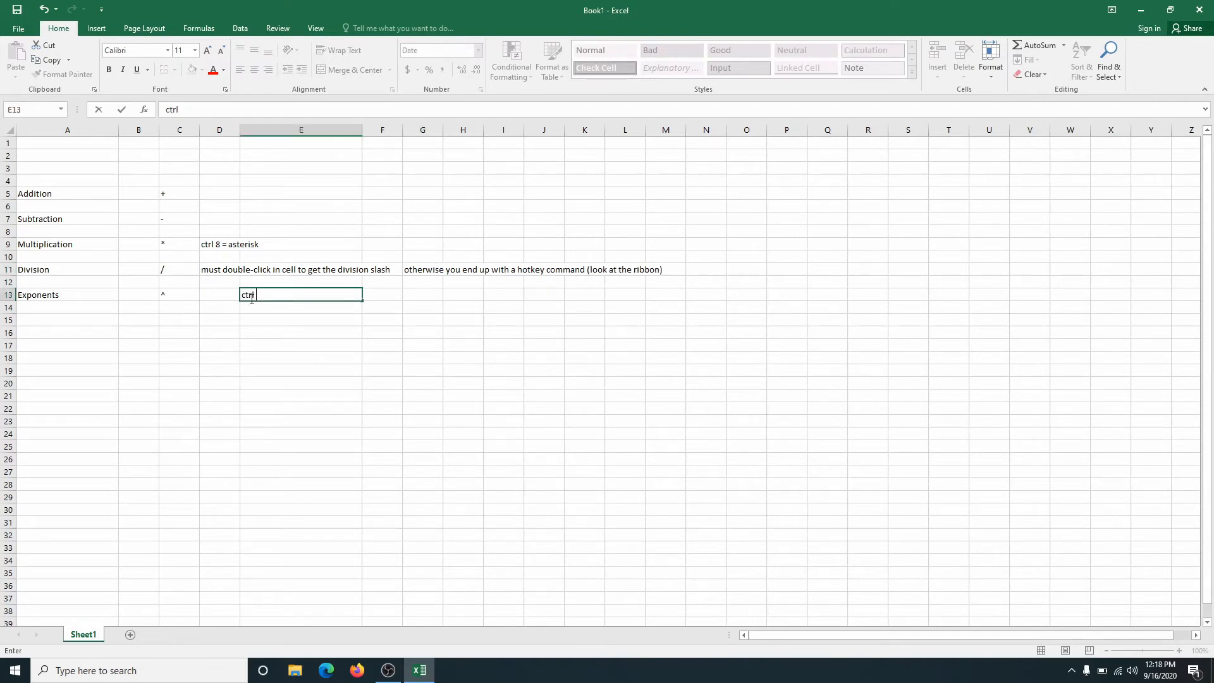
# - Complete the note in E13 on the Exponents row as "ctrl 6"
pyautogui.write('6')
pyautogui.click(186, 348)
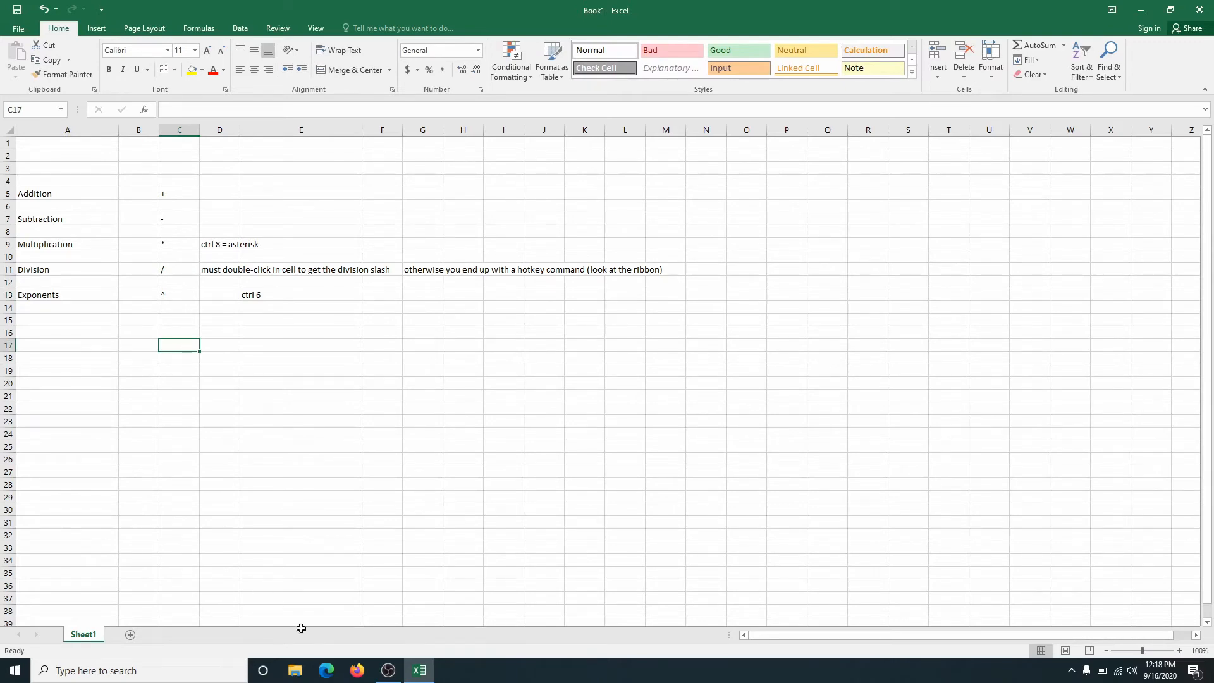
# - In File Explorer, open 03_Simple Formulas from TECH CLASS (D:), Microsoft Excel, Excel 2016 -Intermediate I Formulas and Functions, and widen column B to fit the date
pyautogui.click(295, 673)
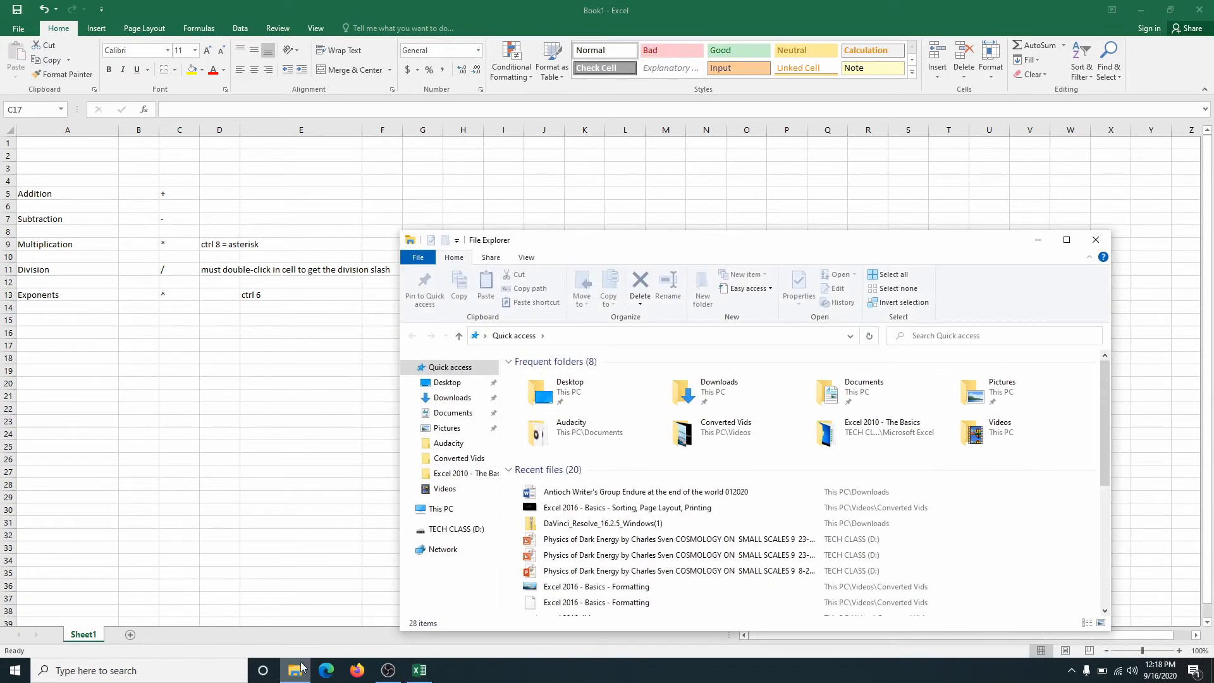
pyautogui.click(455, 530)
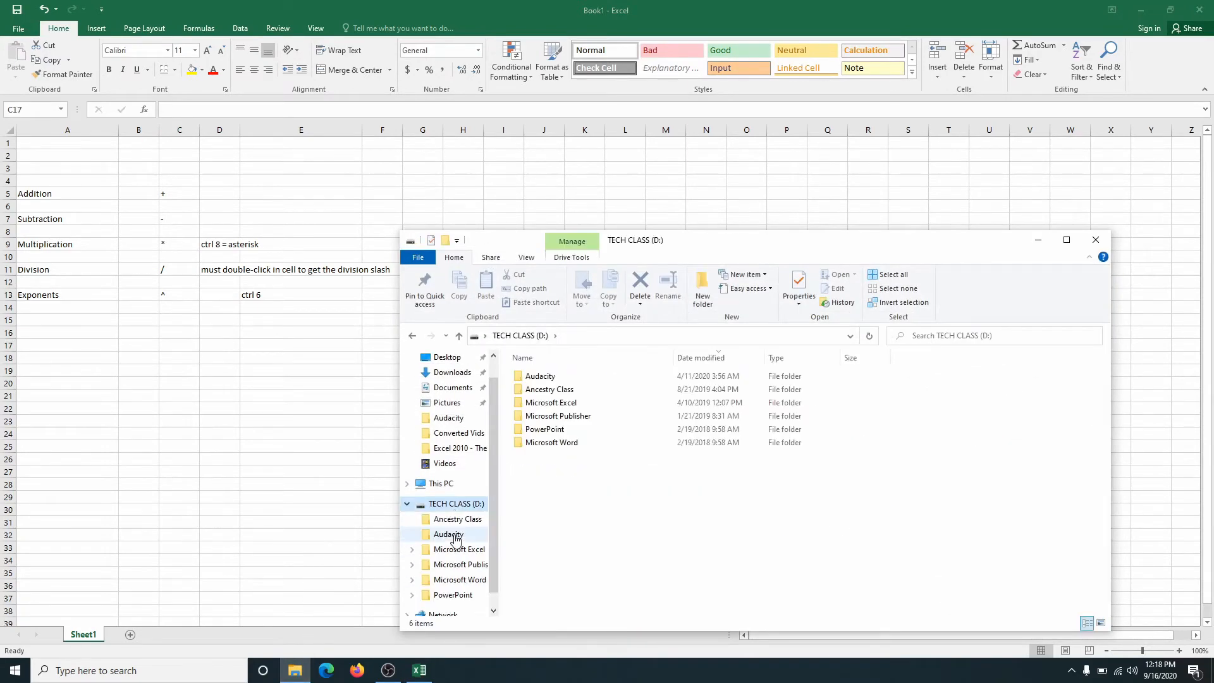
pyautogui.doubleClick(542, 405)
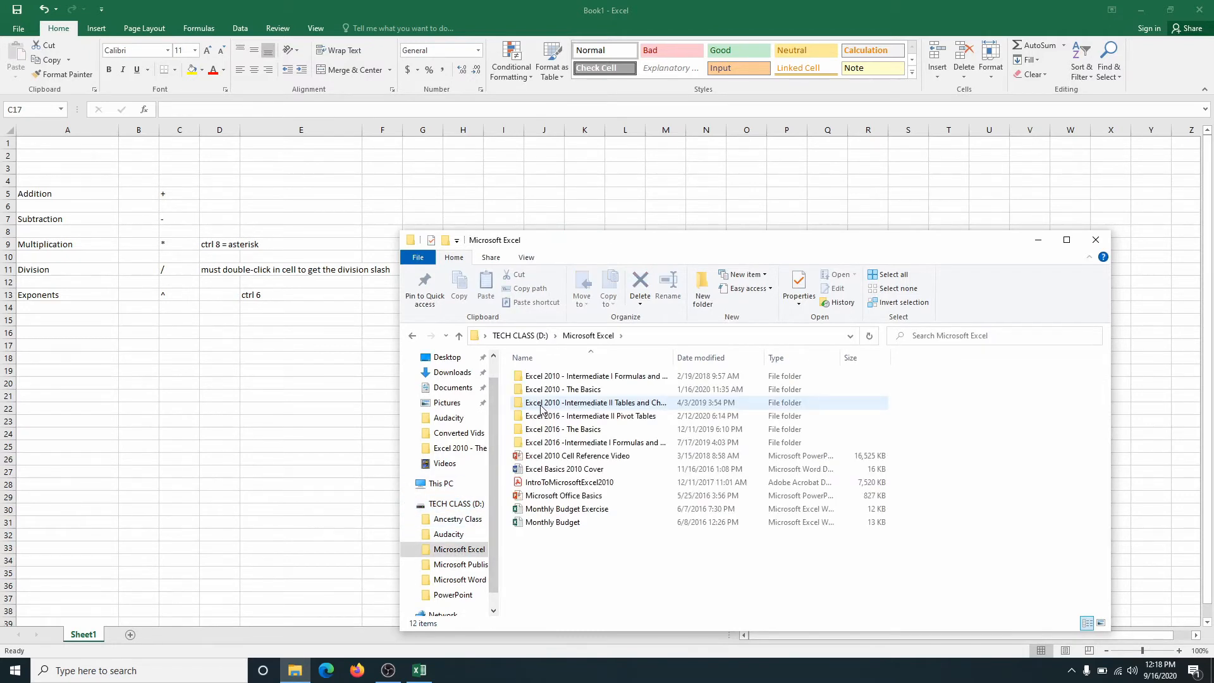
pyautogui.doubleClick(548, 444)
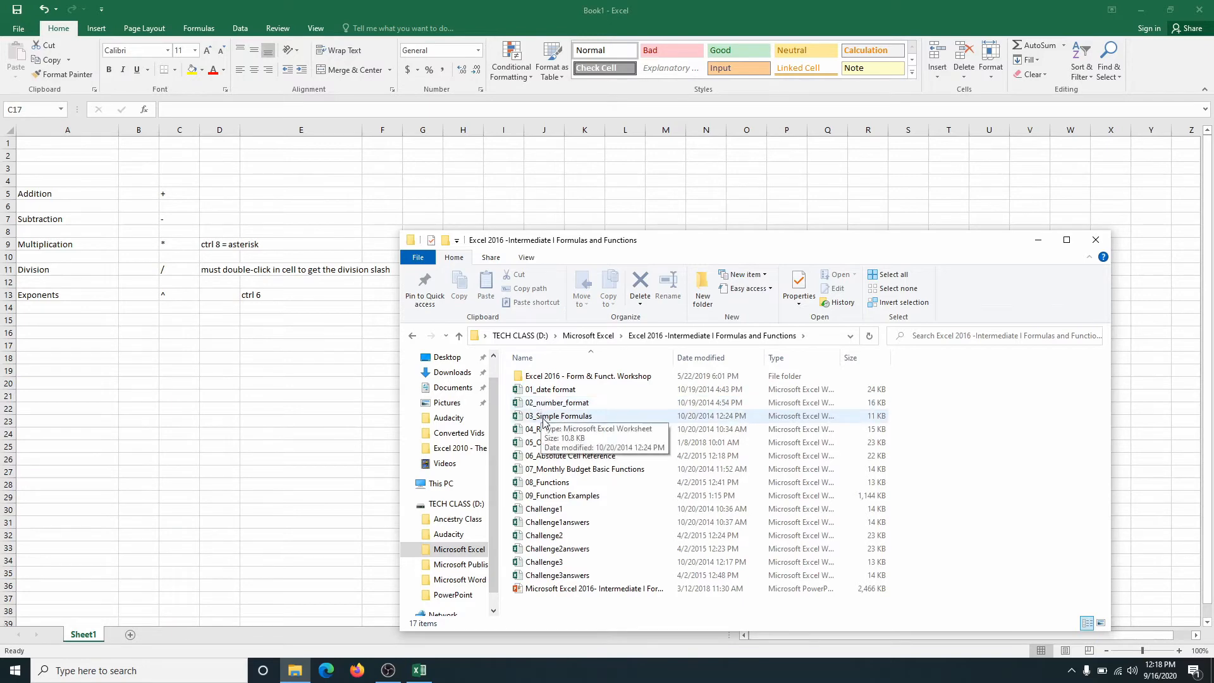
pyautogui.doubleClick(519, 417)
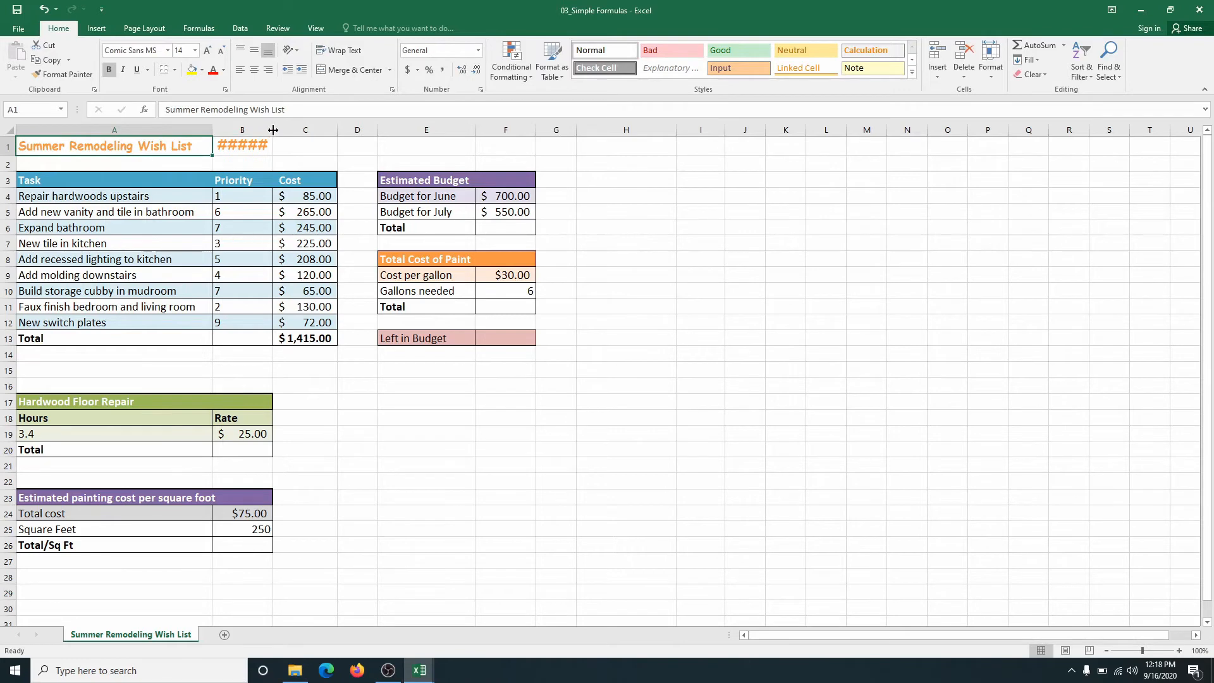
pyautogui.moveTo(273, 130); pyautogui.dragTo(290, 129)
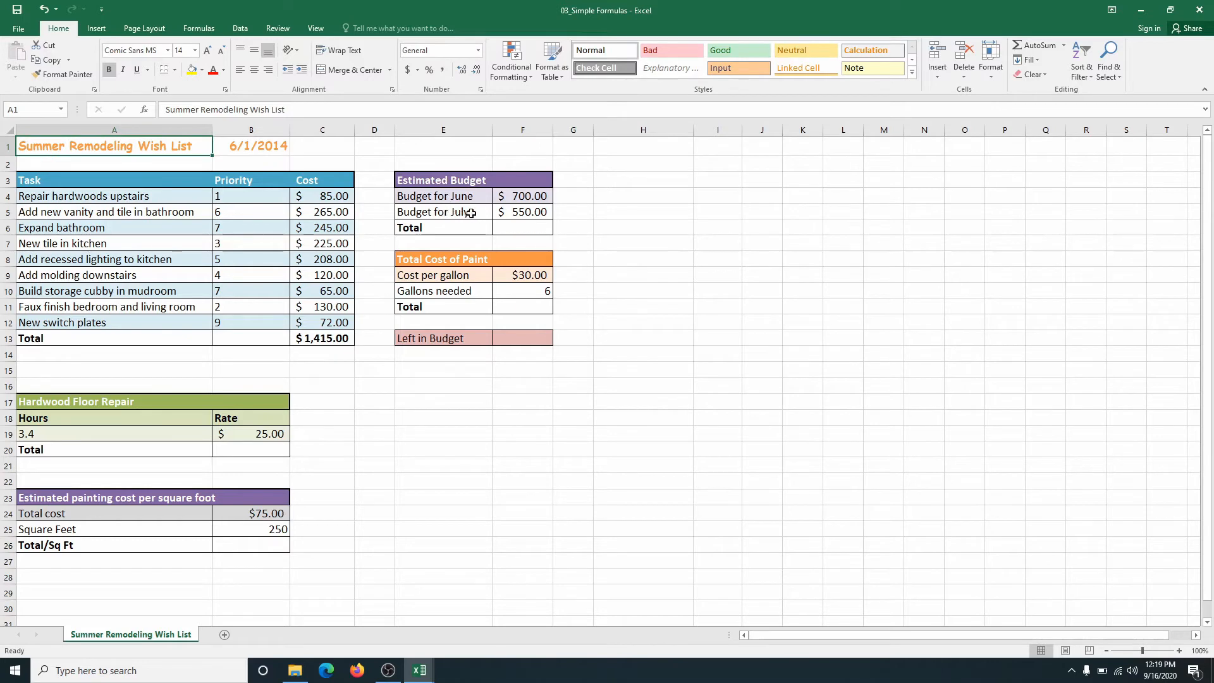
# - Total the estimated budget in F6 with the formula =700+550 and widen column F to fit the result
pyautogui.click(525, 230)
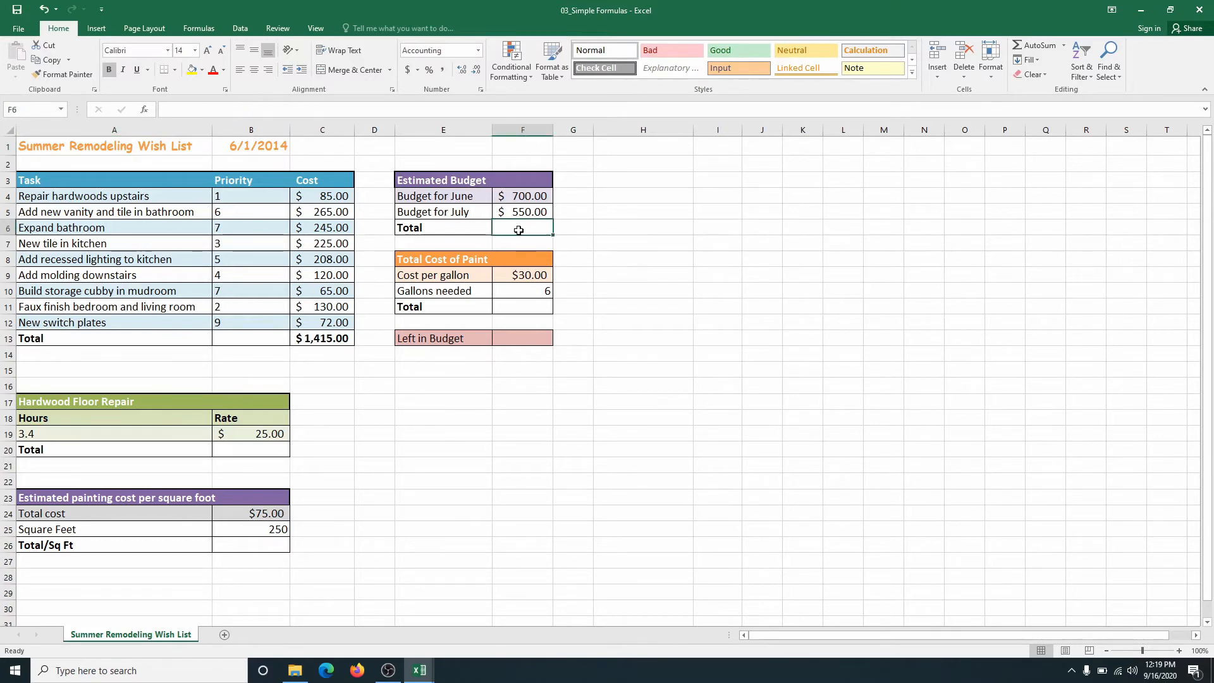
pyautogui.click(190, 109)
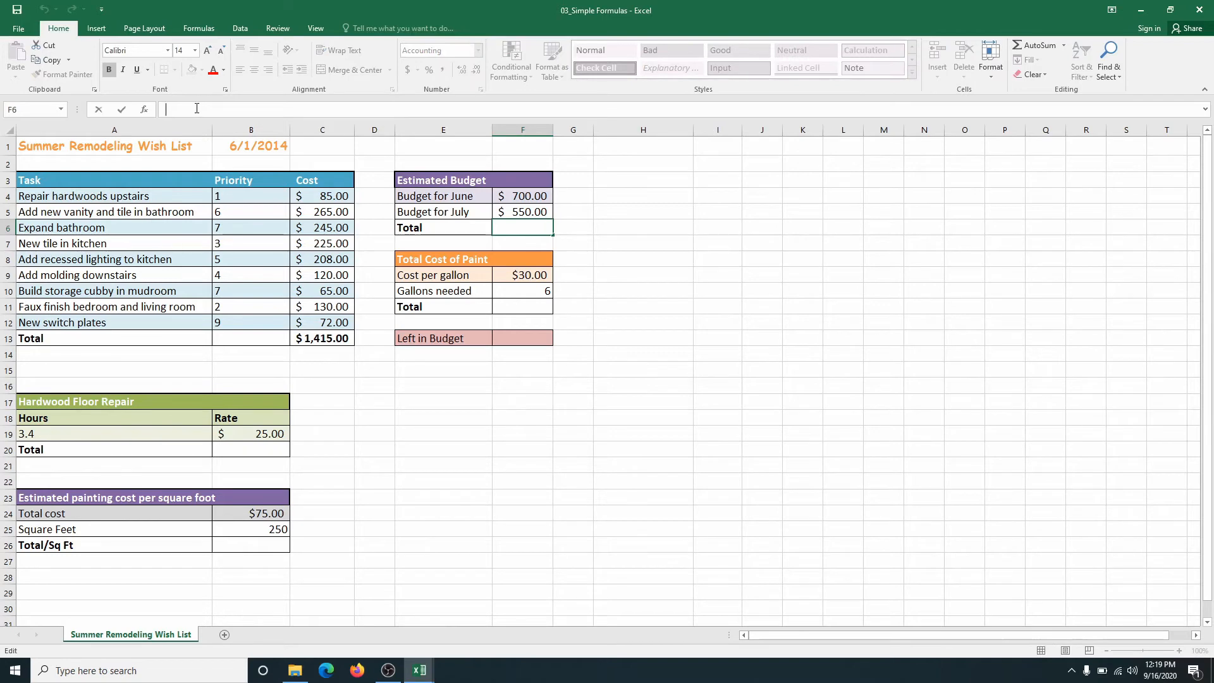
pyautogui.write('=')
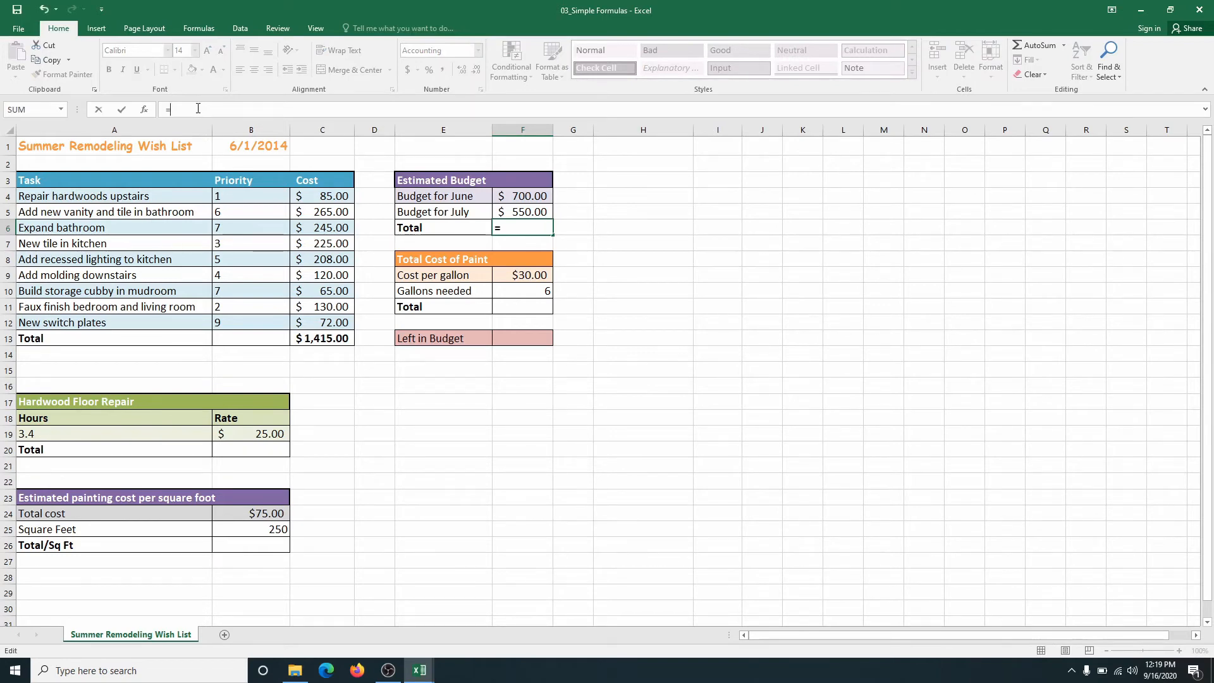
pyautogui.write('700')
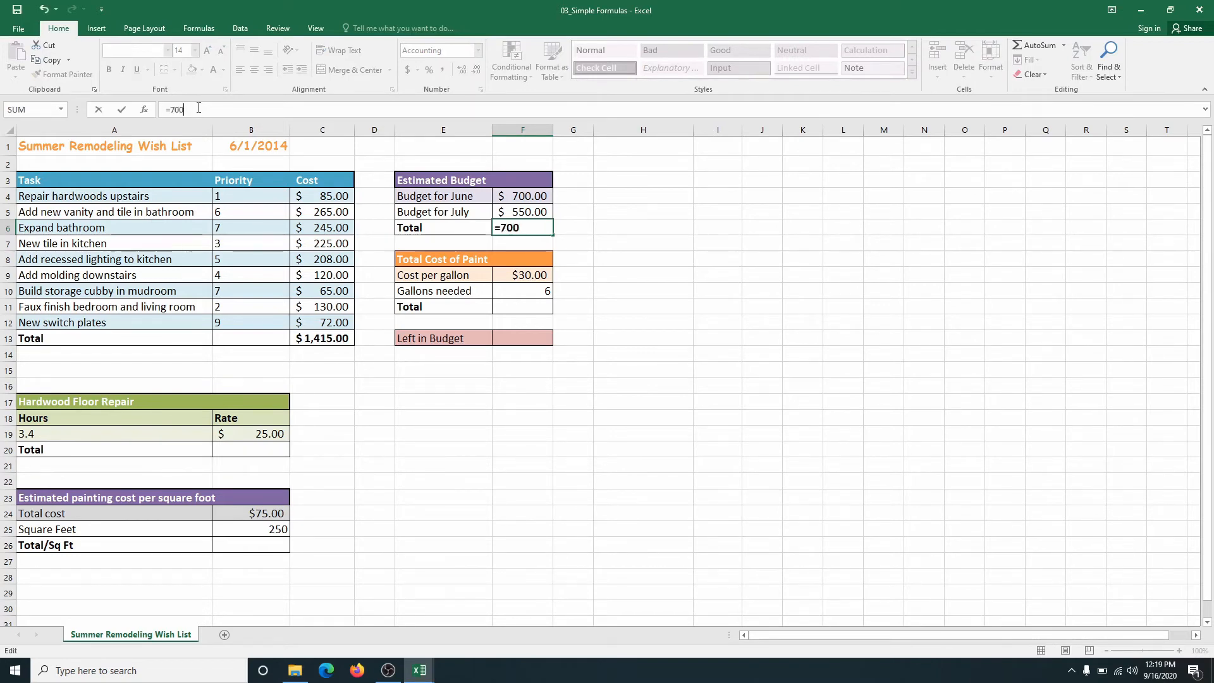
pyautogui.write('+550')
pyautogui.press('Return')
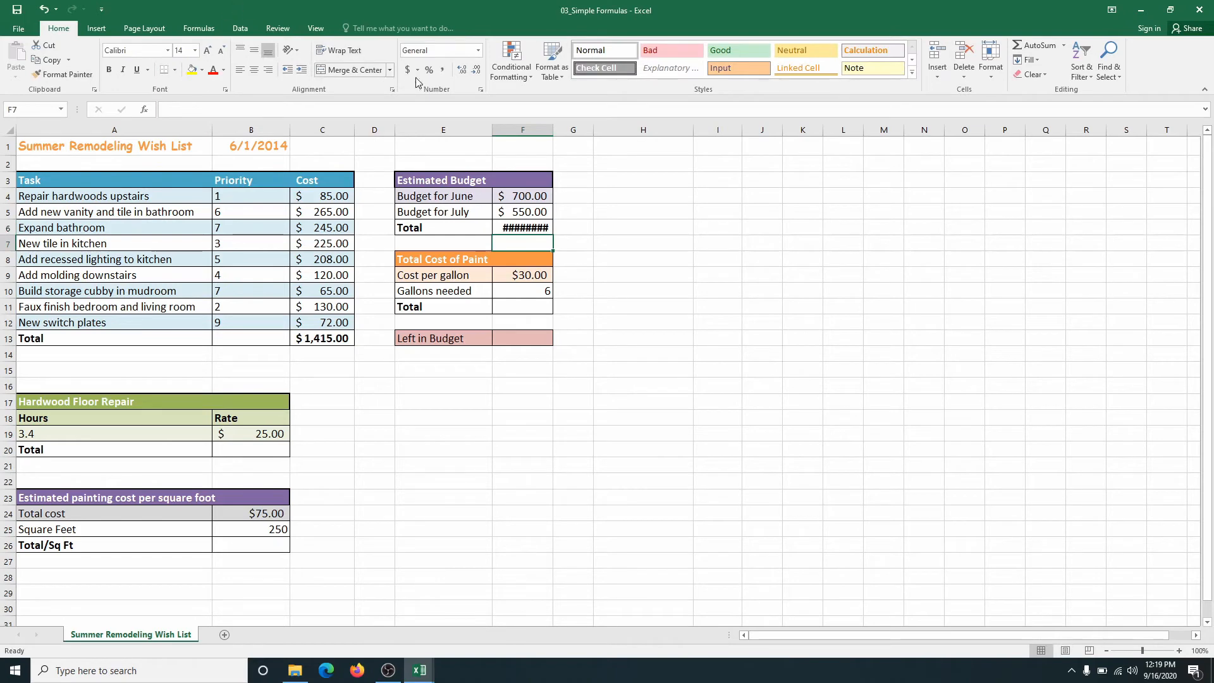
pyautogui.moveTo(551, 130); pyautogui.dragTo(565, 130)
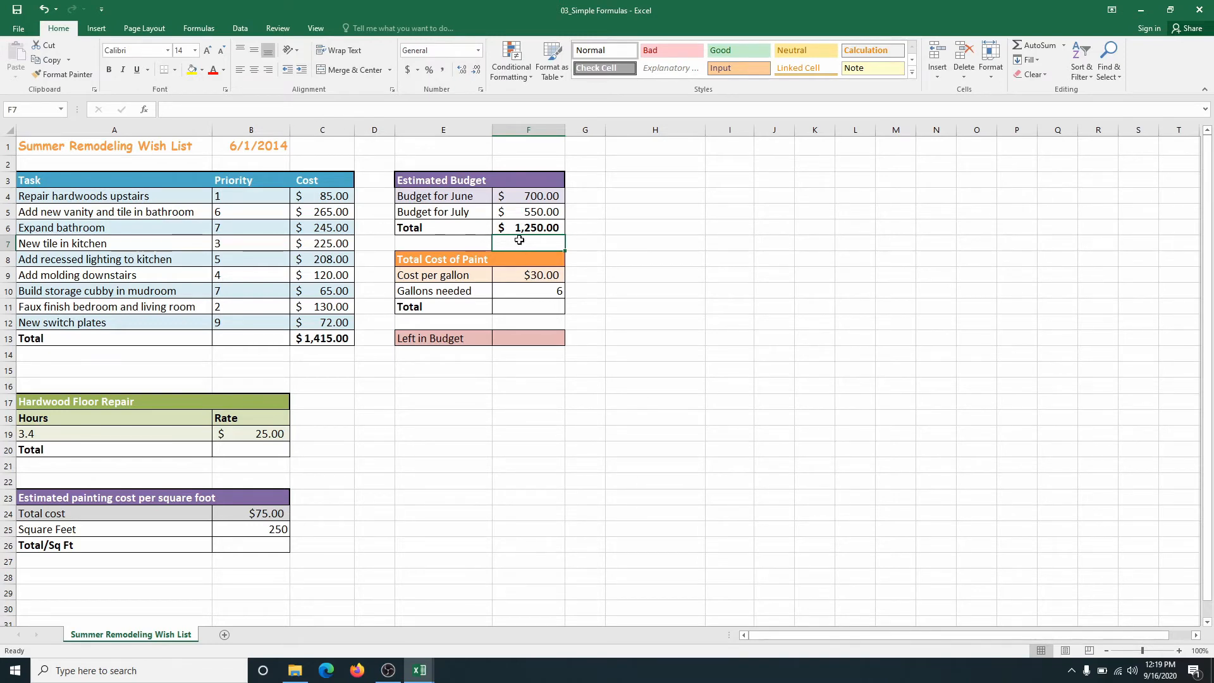
pyautogui.click(516, 227)
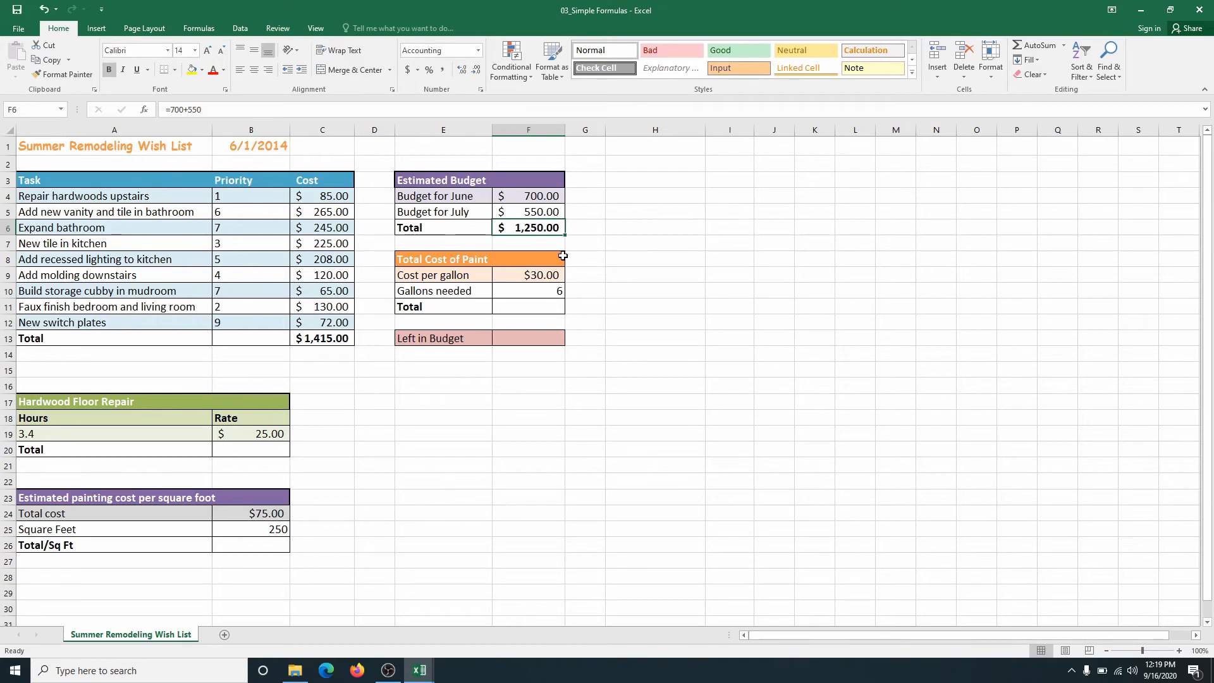
# - Calculate the total cost of paint in F11 with the cell-reference formula =F9*F10
pyautogui.click(528, 309)
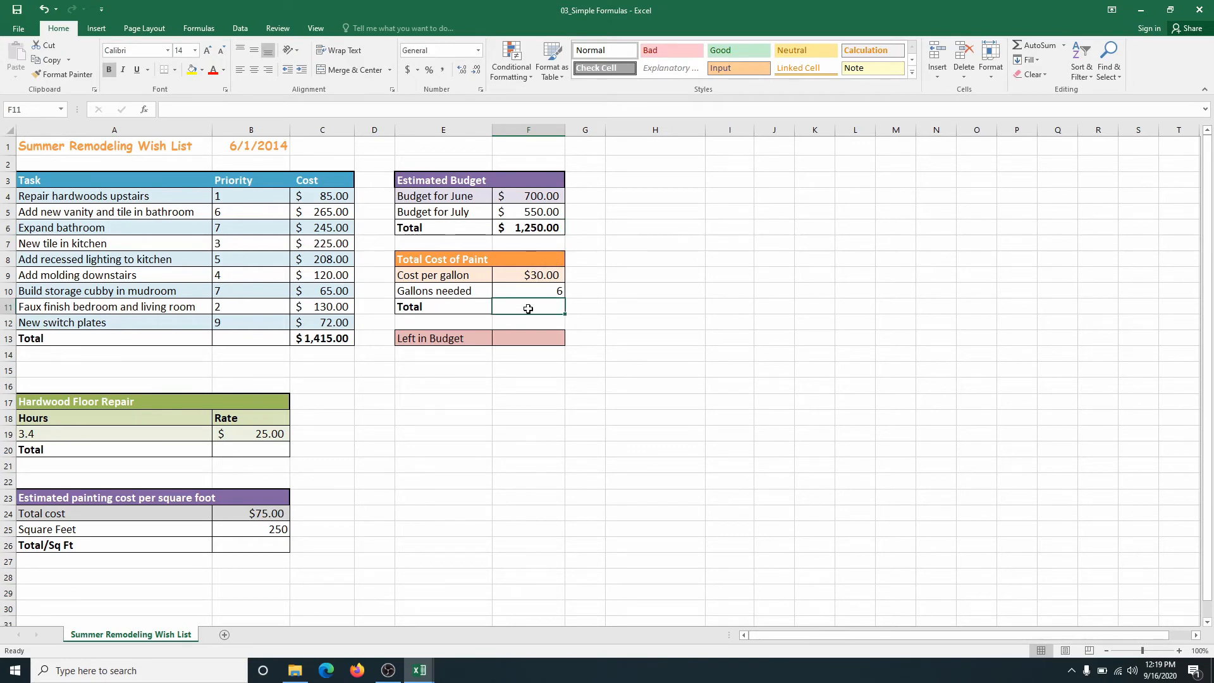
pyautogui.click(188, 107)
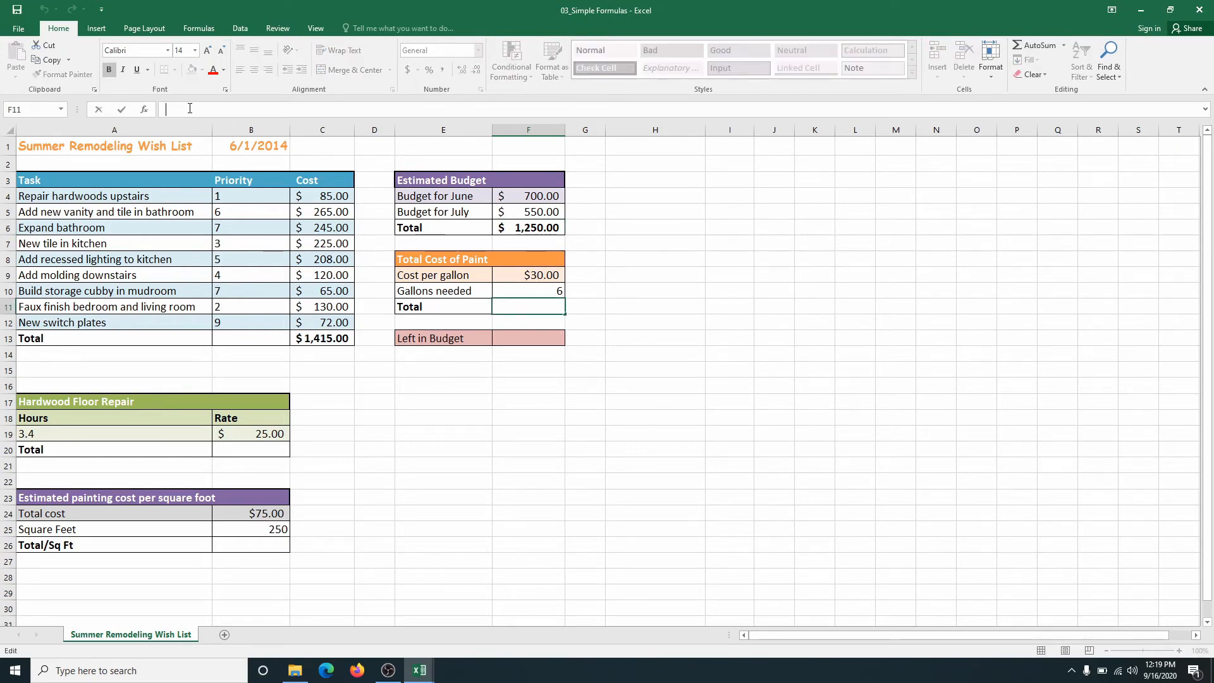
pyautogui.write('=')
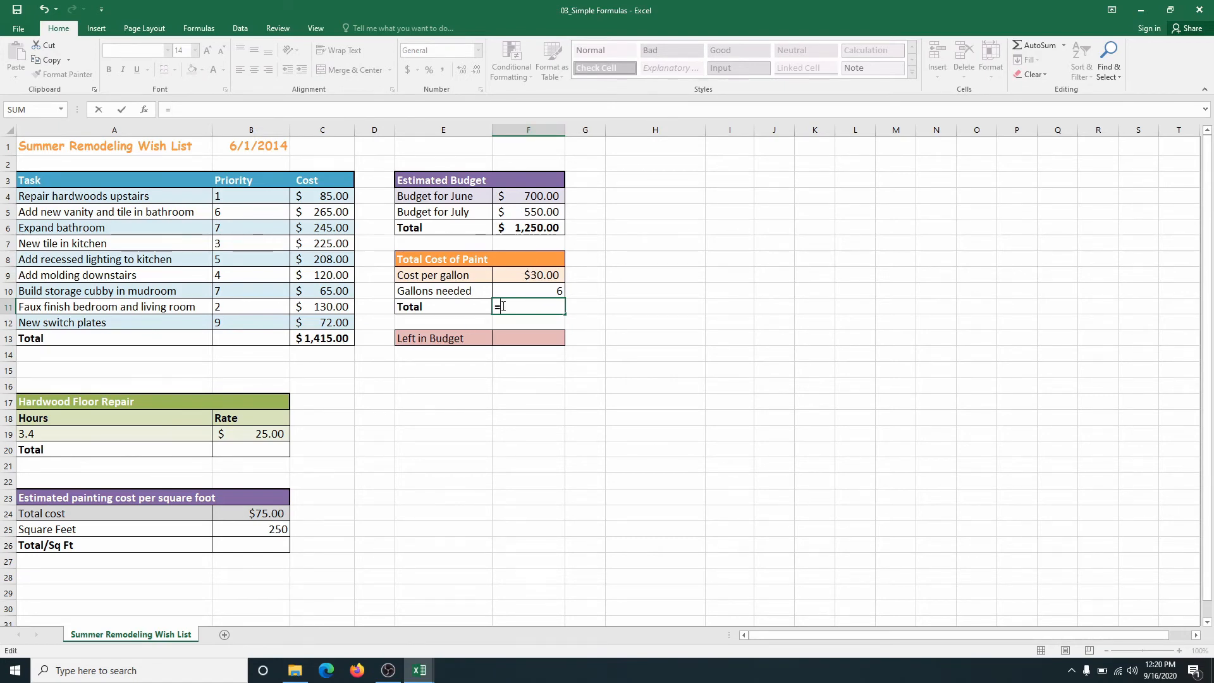
pyautogui.write('f9')
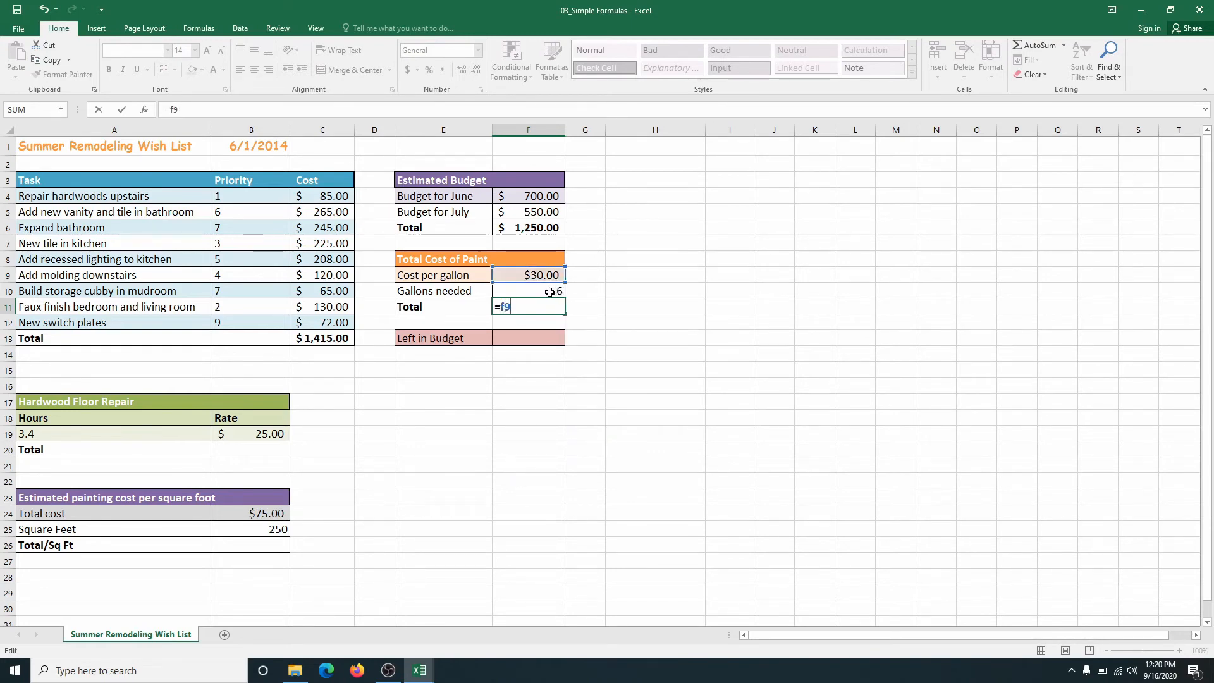
pyautogui.write('*')
pyautogui.write('f10')
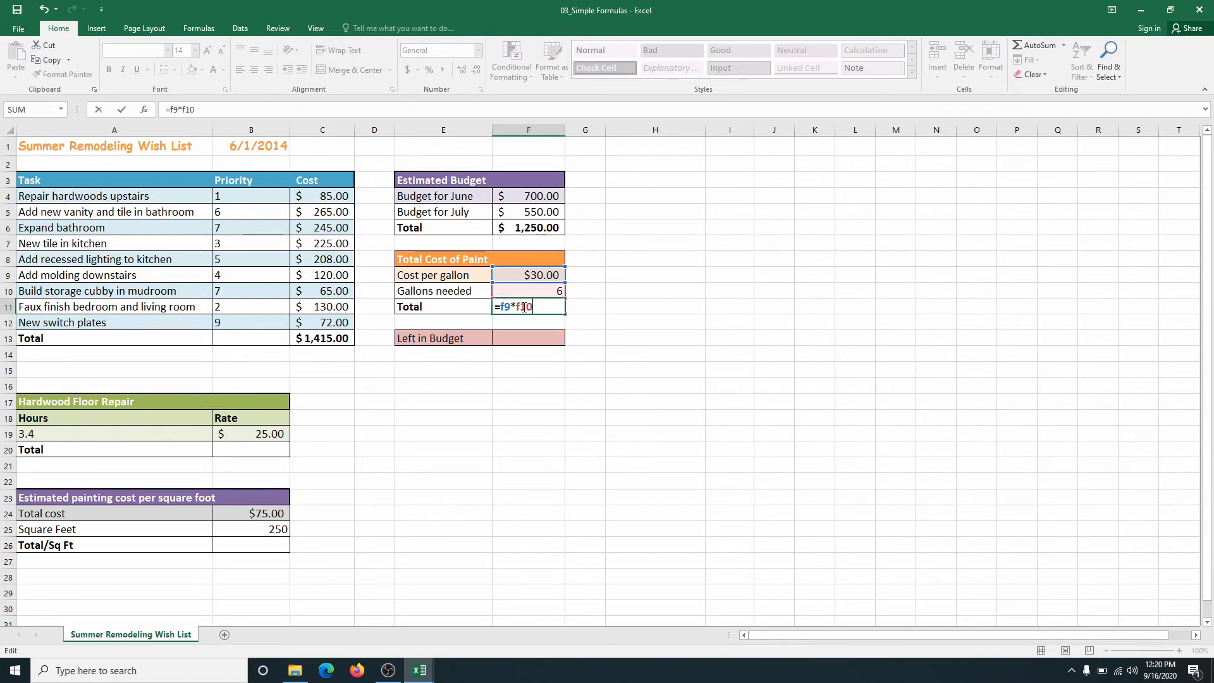
pyautogui.press('Return')
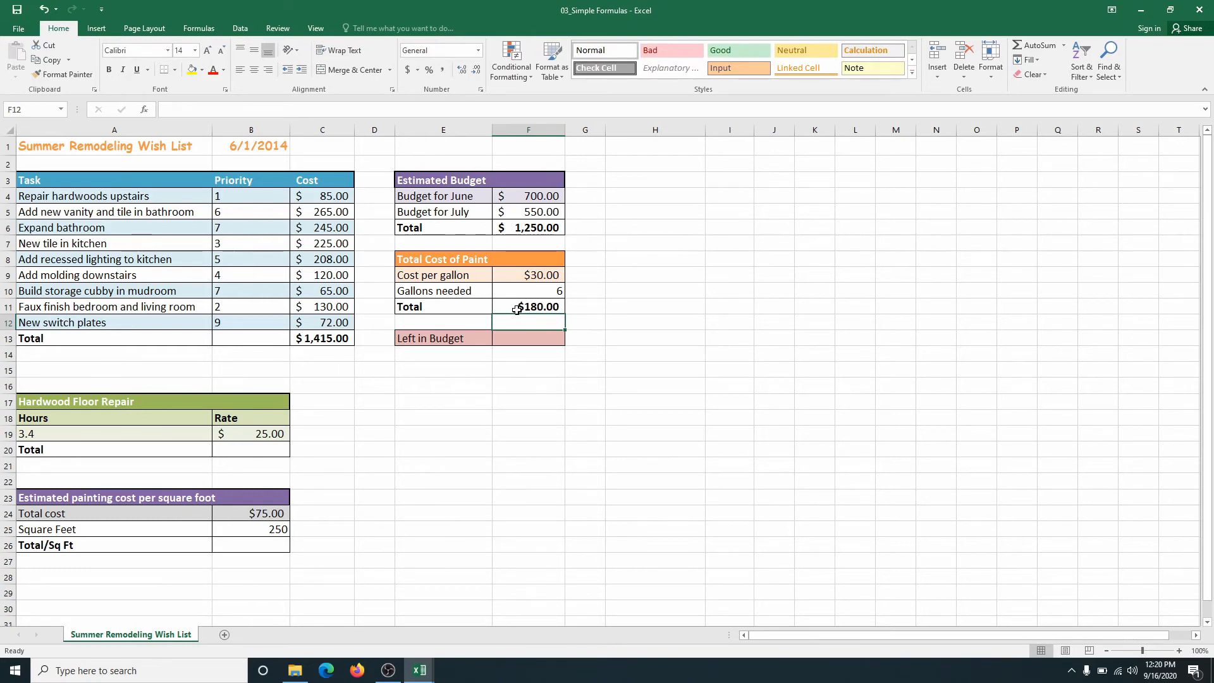
pyautogui.click(529, 308)
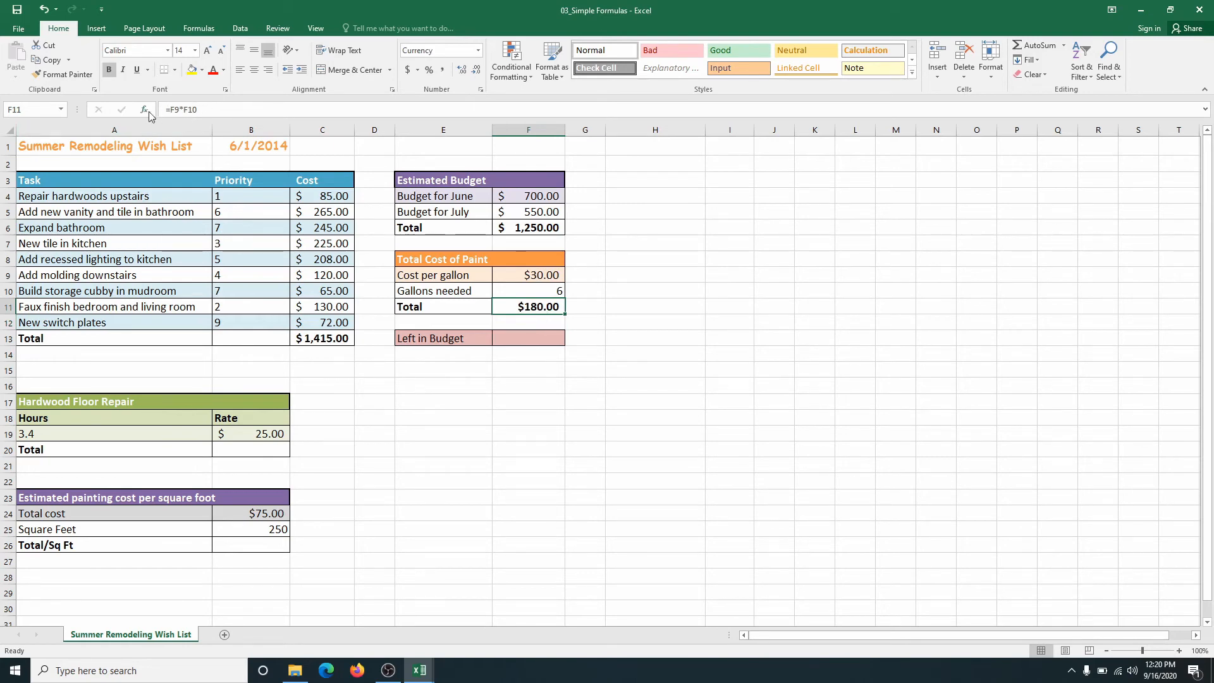
# - Set the gallons needed in F10 to 7
pyautogui.click(541, 291)
pyautogui.doubleClick(548, 291)
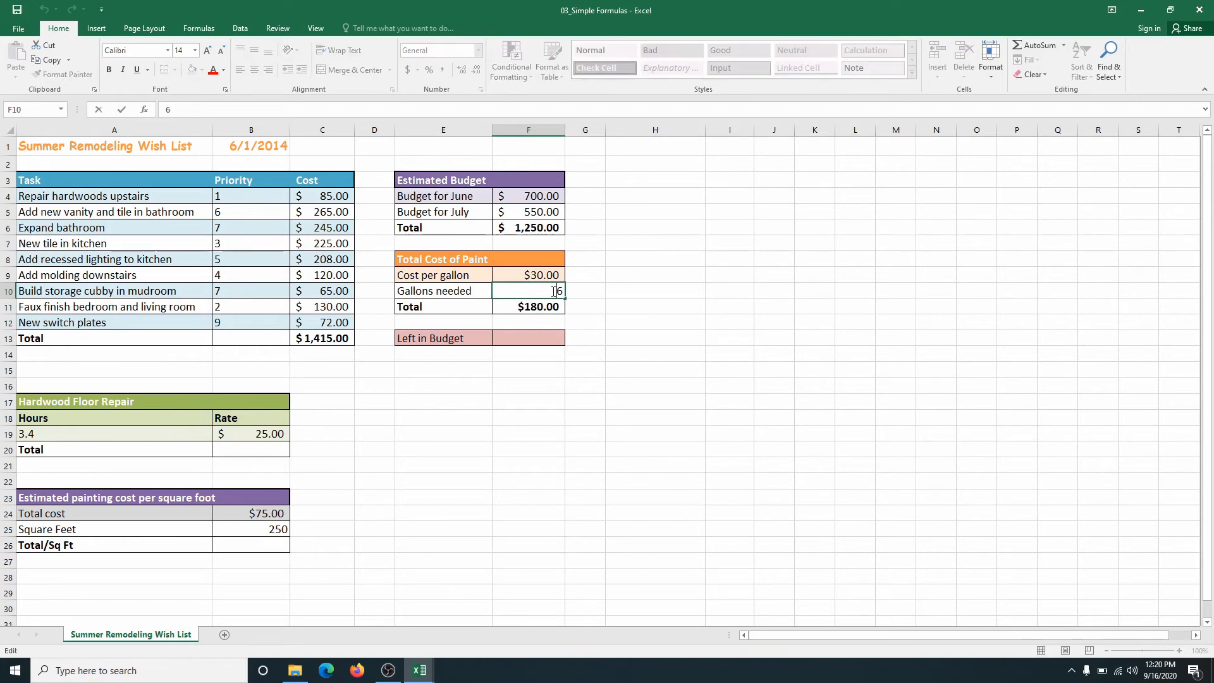
pyautogui.write('7')
pyautogui.press('Return')
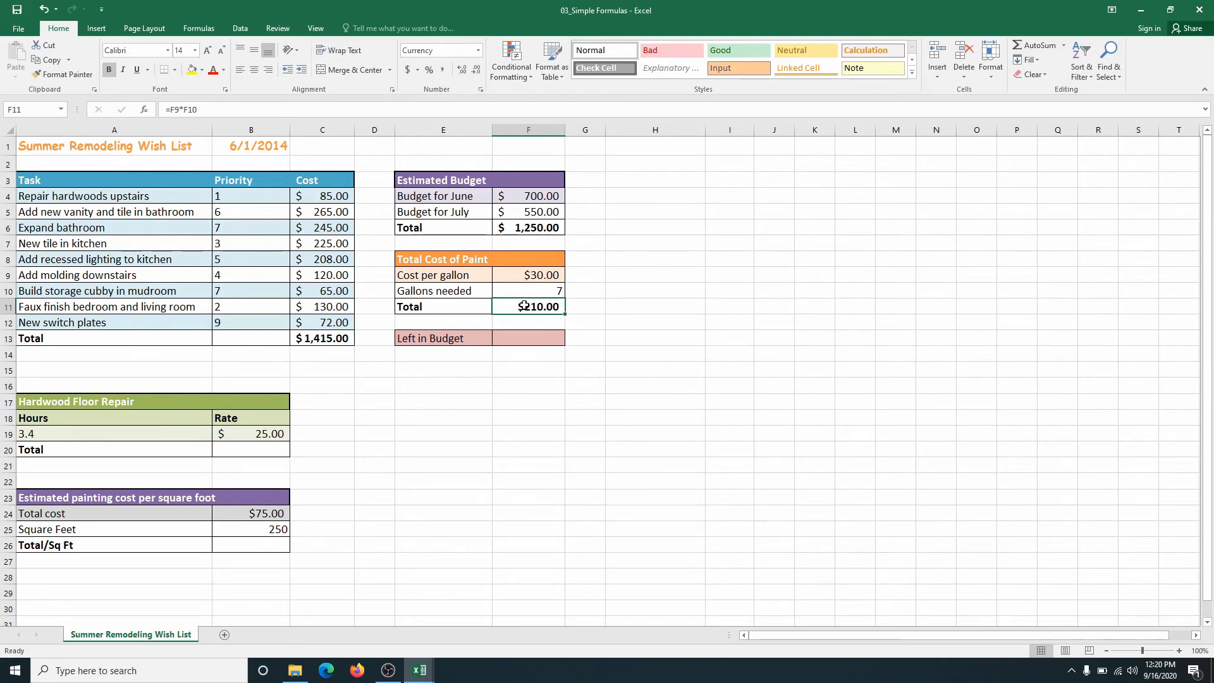
# - Set the budget for July in F5 to 500
pyautogui.click(520, 214)
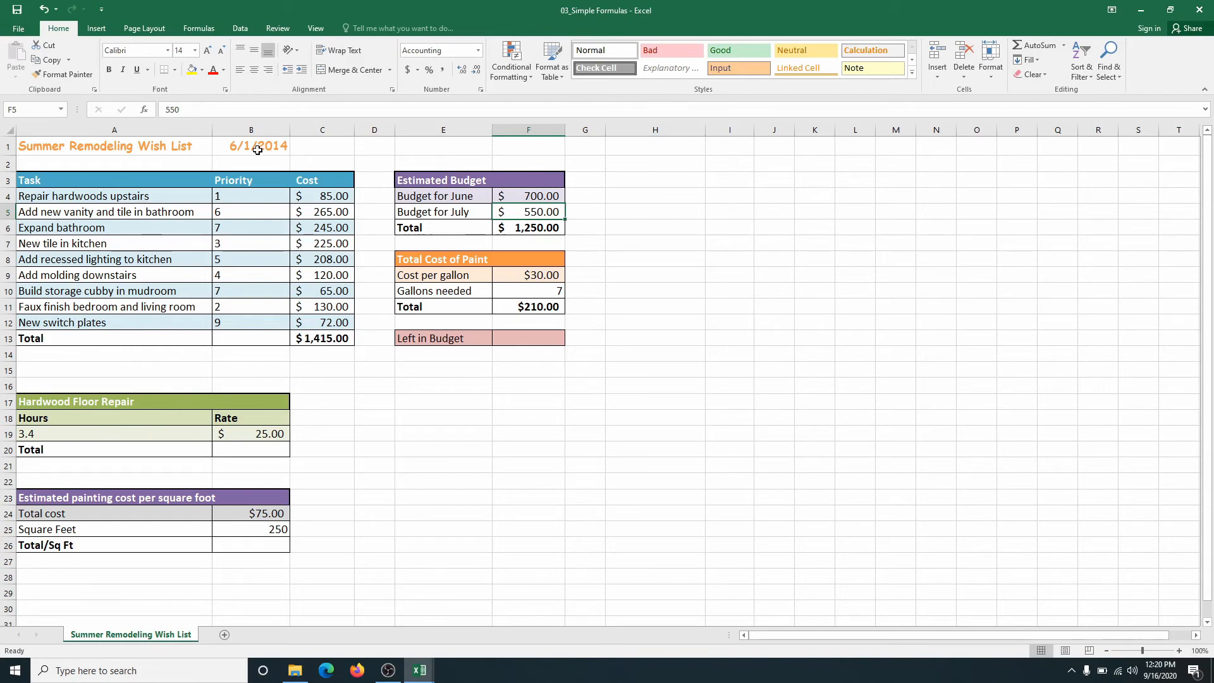
pyautogui.click(210, 108)
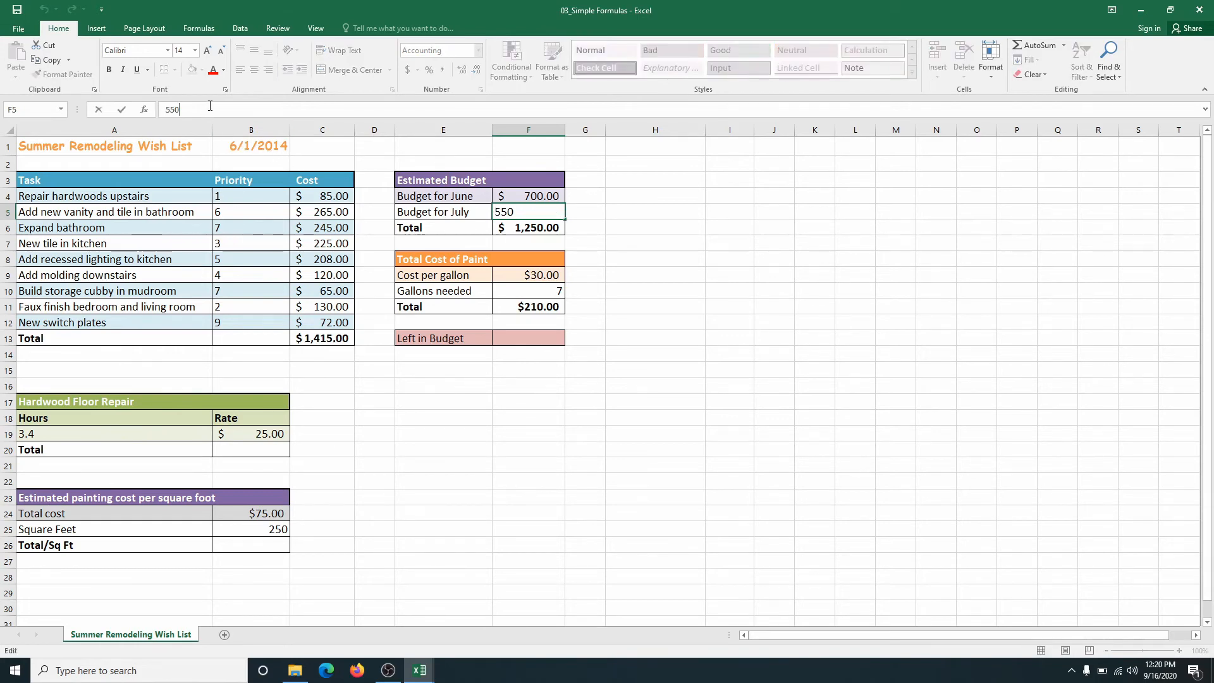
pyautogui.press('BackSpace')
pyautogui.press('BackSpace')
pyautogui.write('00')
pyautogui.press('Return')
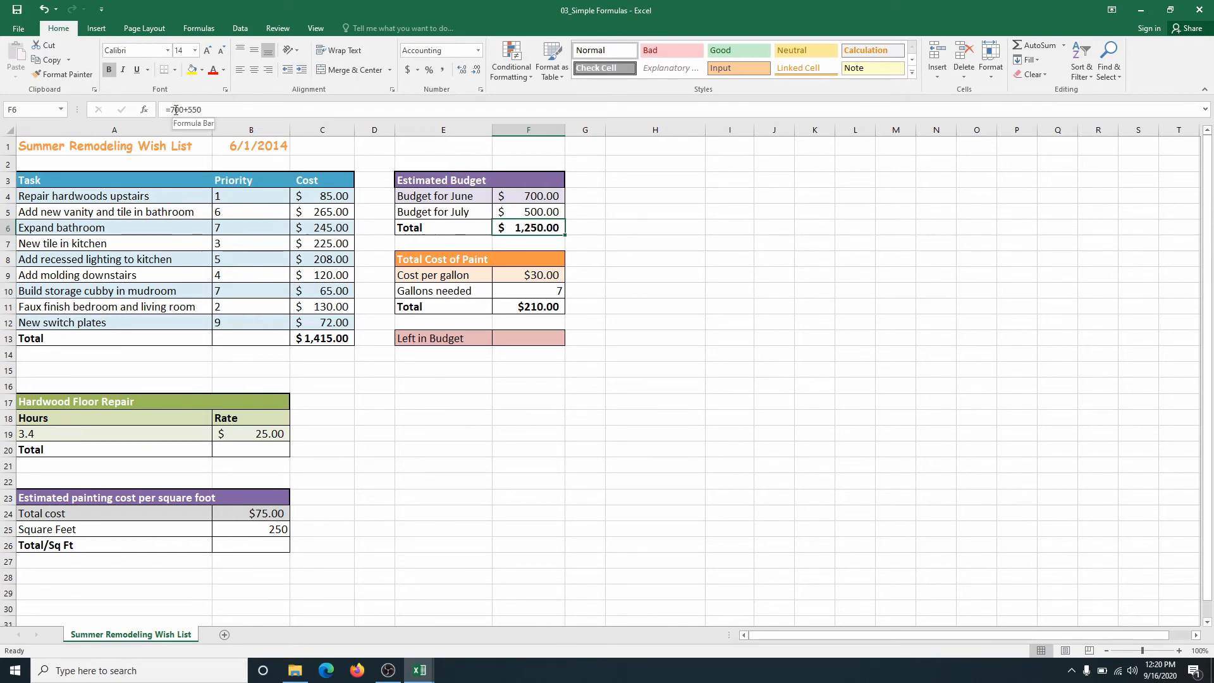
pyautogui.moveTo(187, 111); pyautogui.dragTo(204, 111)
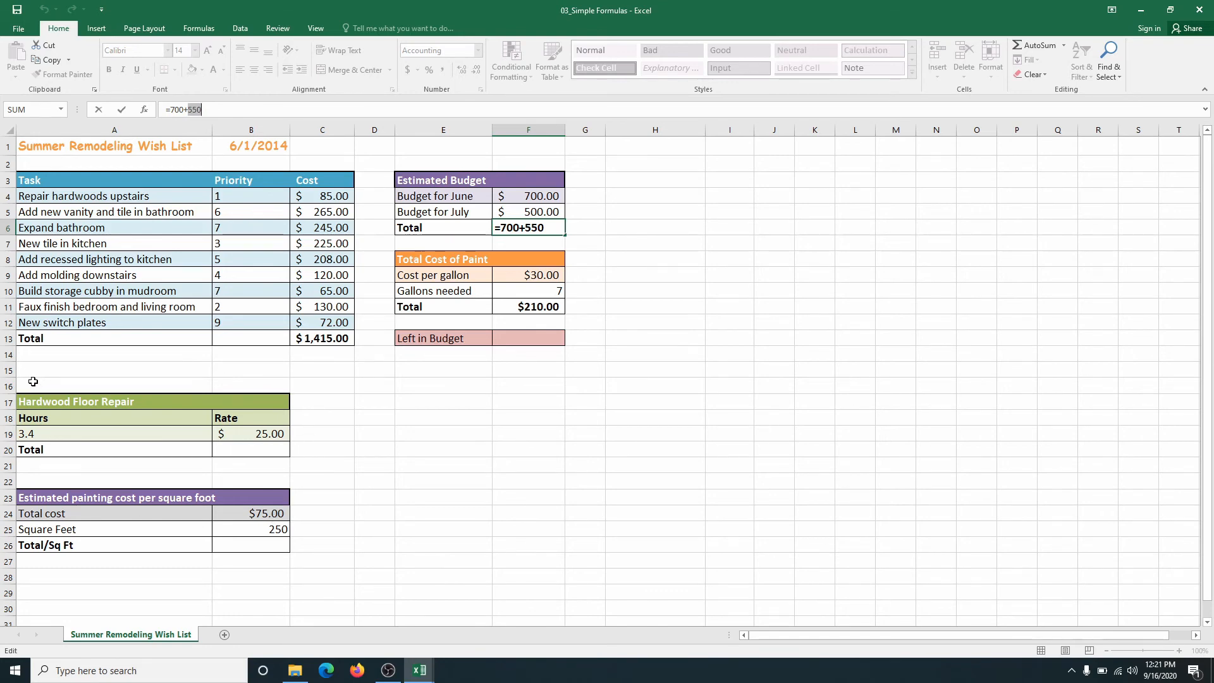
pyautogui.click(224, 450)
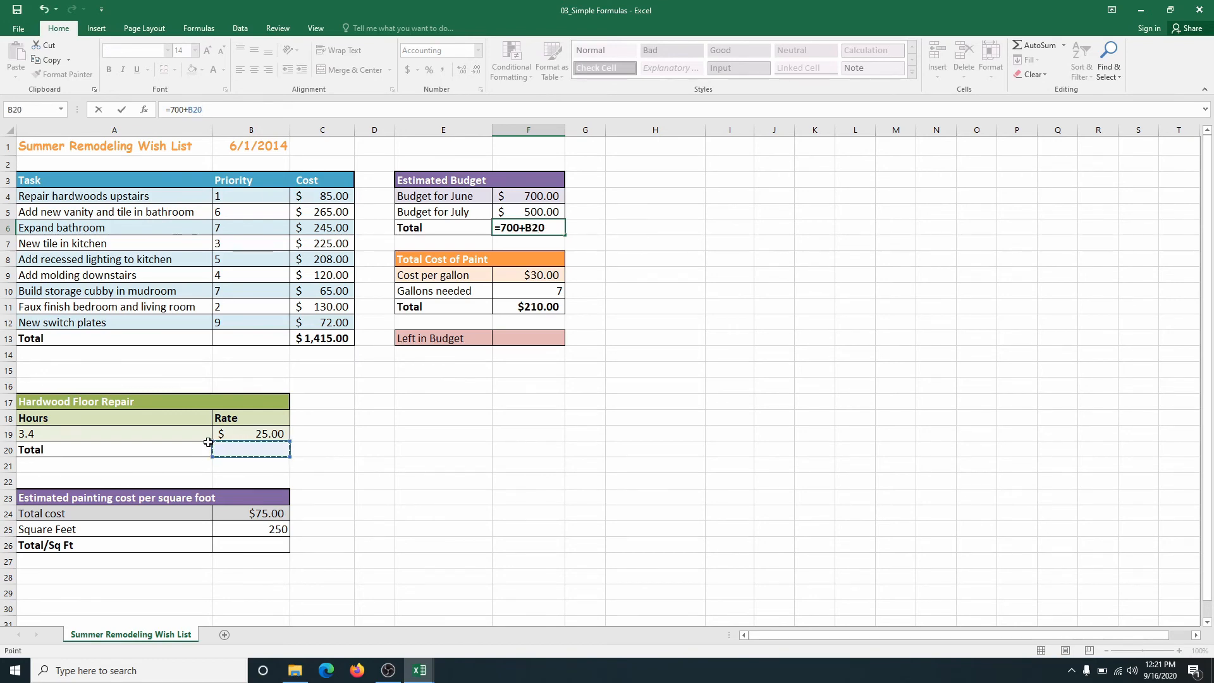
pyautogui.press('Escape')
# - Calculate the Hardwood Floor Repair total in B20 by multiplying hours by rate with =A19*B19
pyautogui.click(240, 450)
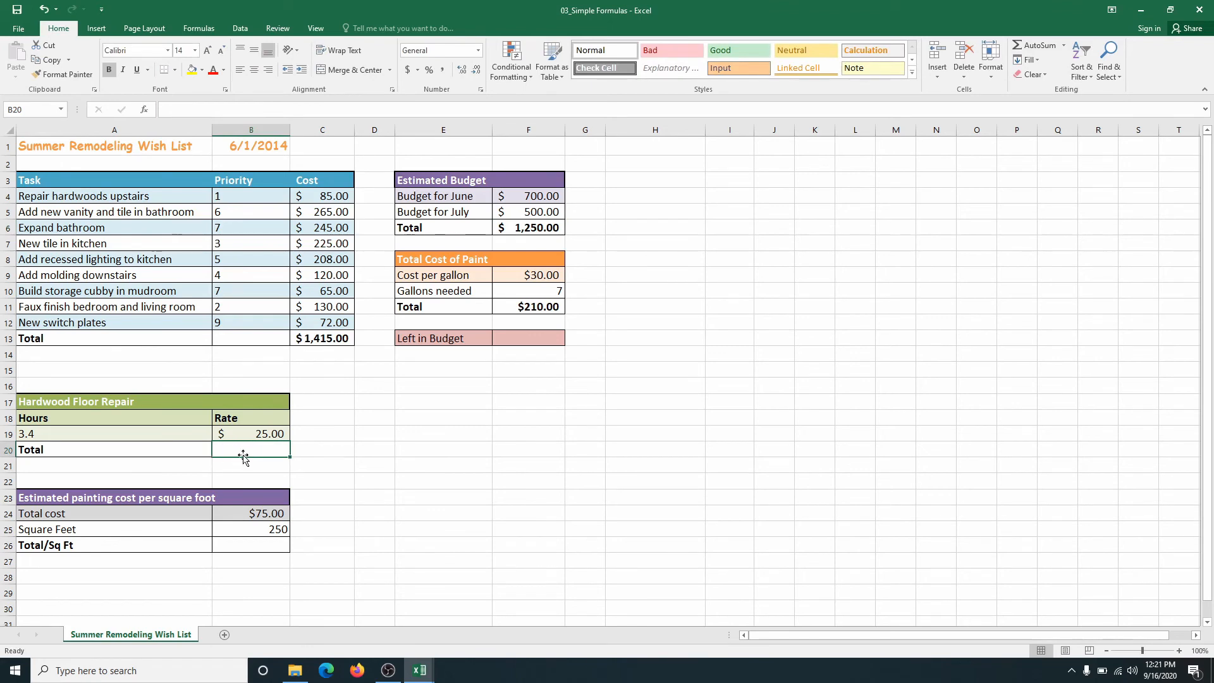
pyautogui.write('=')
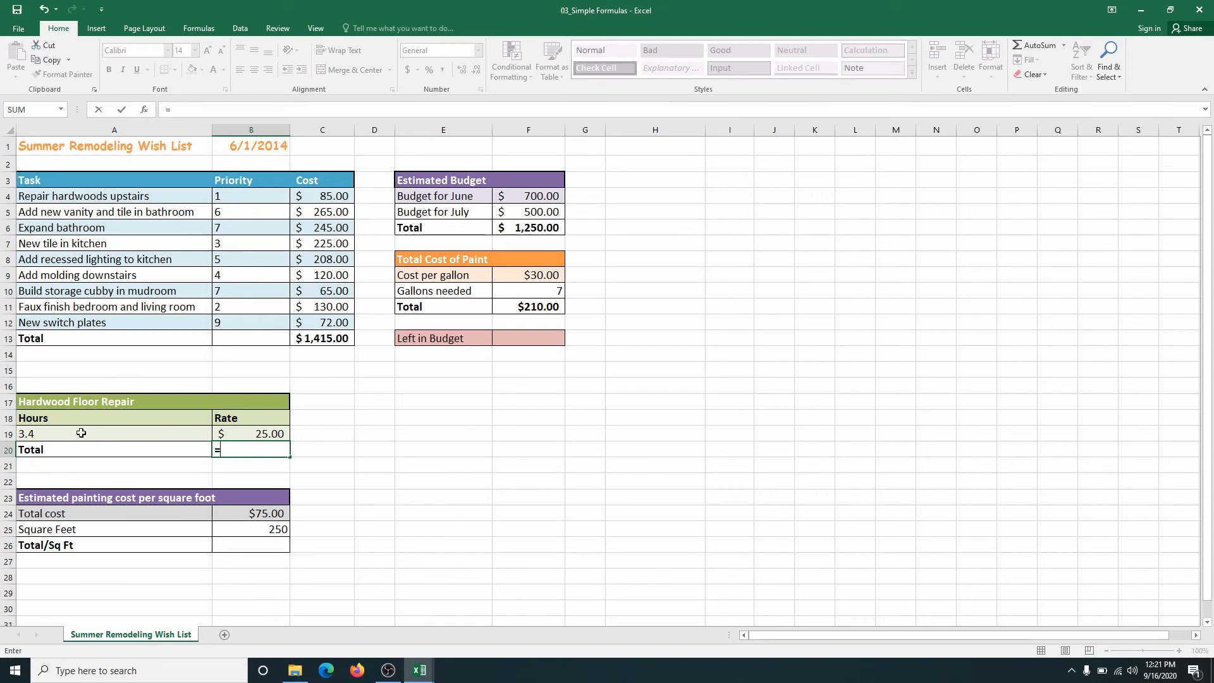
pyautogui.click(46, 433)
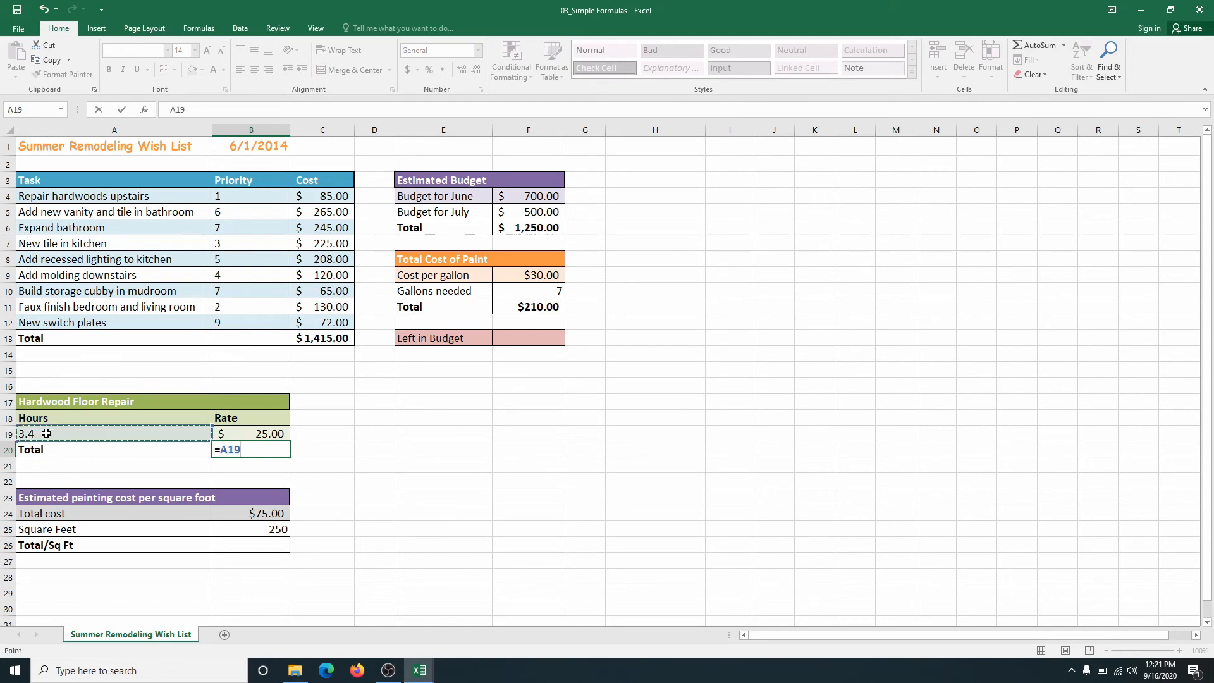
pyautogui.write('*')
pyautogui.click(261, 435)
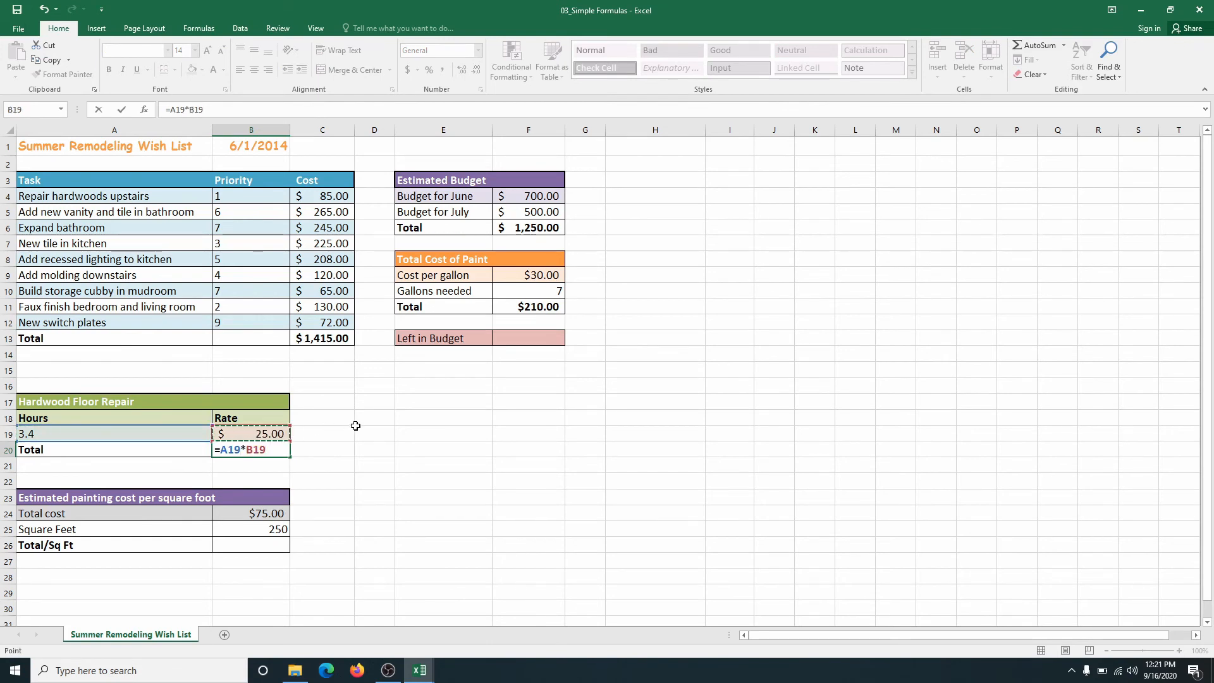
pyautogui.press('Return')
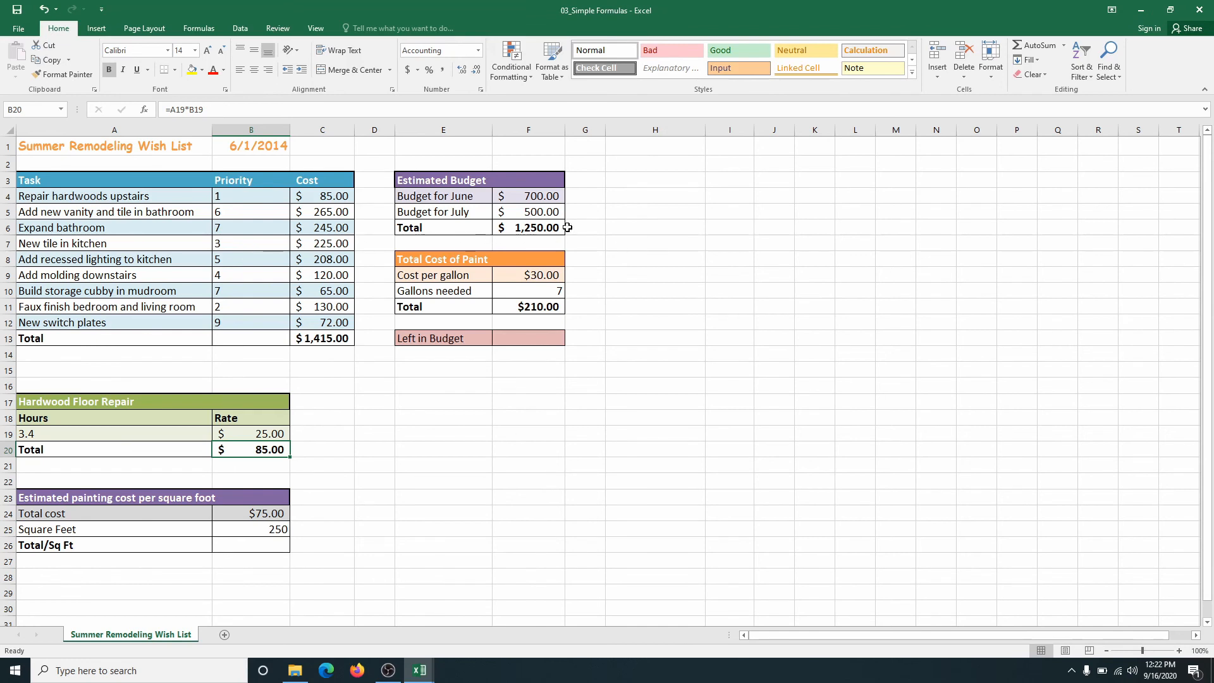
# - Replace the fixed numbers in the Estimated Budget total in F6 with cell references, making the formula =F4+F5
pyautogui.click(541, 228)
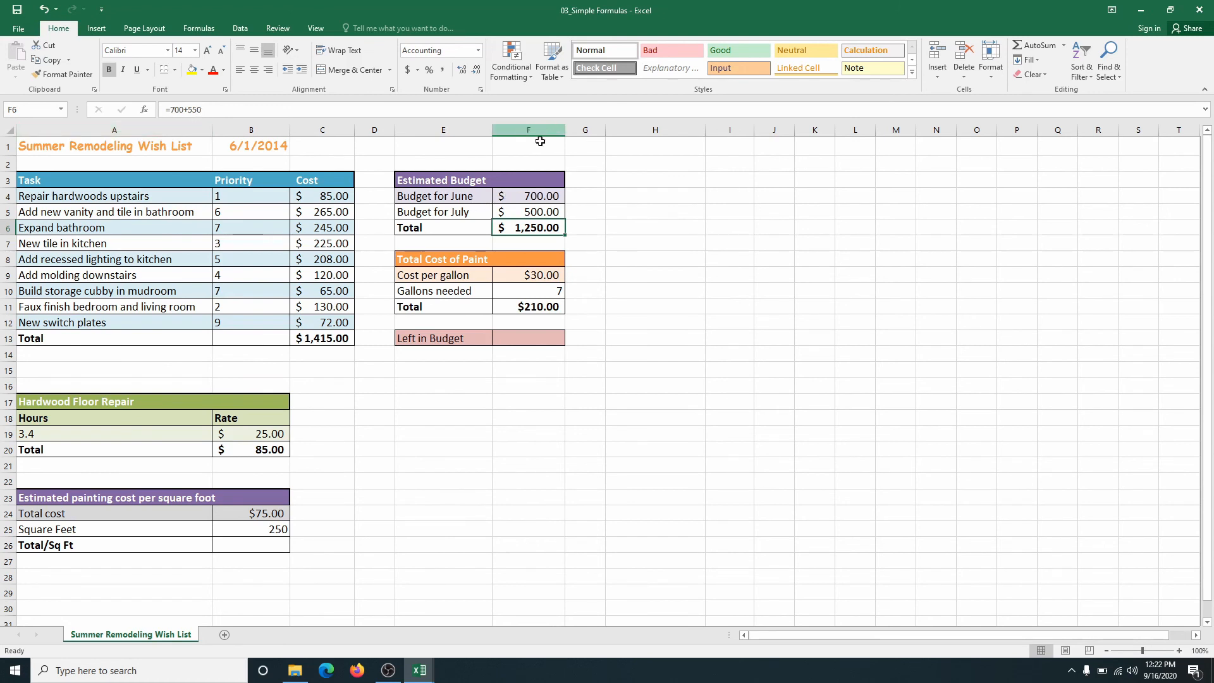
pyautogui.click(172, 111)
pyautogui.moveTo(169, 111); pyautogui.dragTo(184, 111)
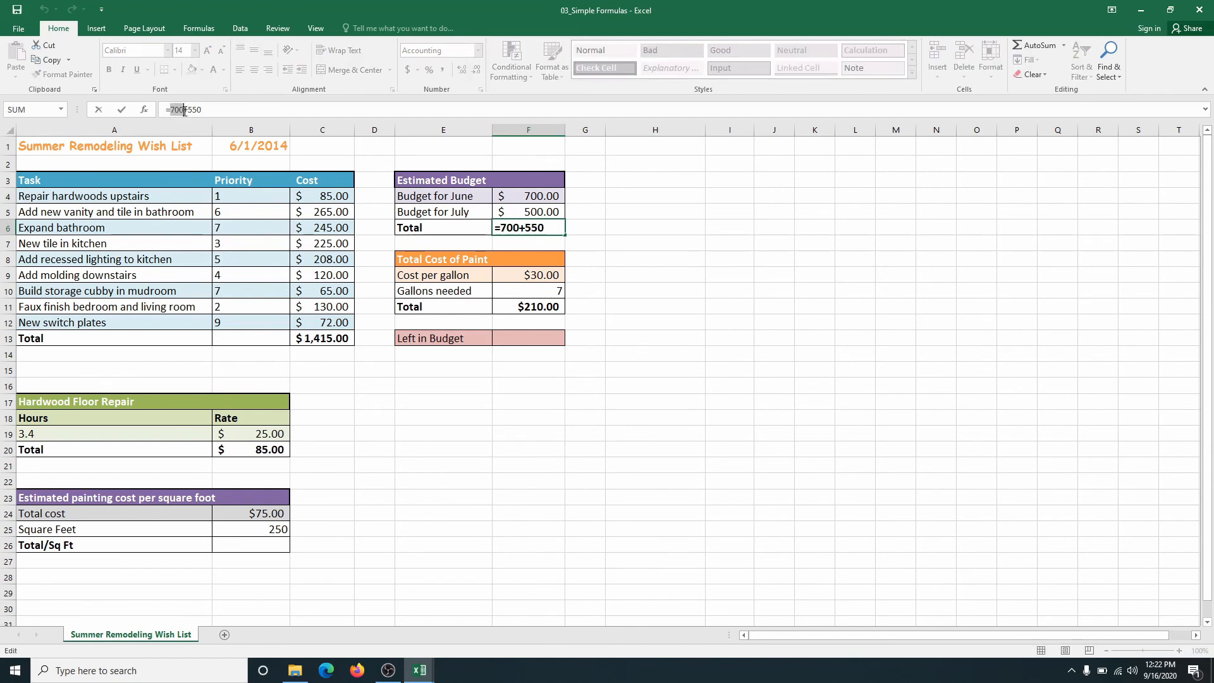
pyautogui.write('f4')
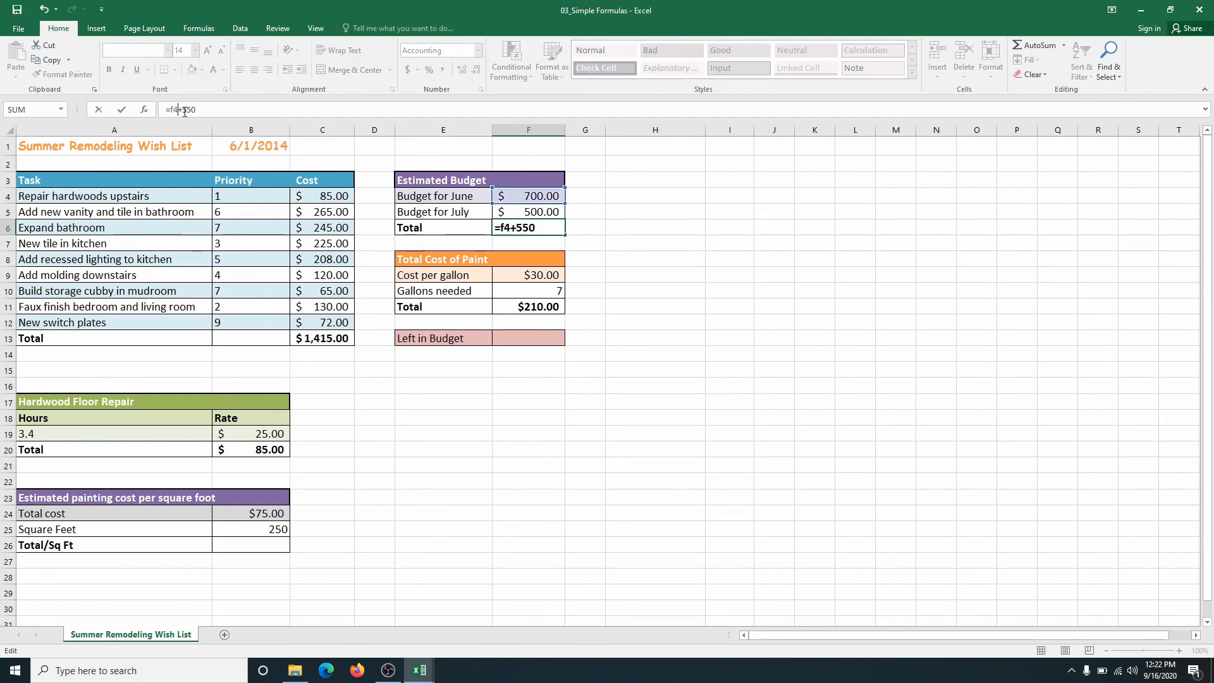
pyautogui.moveTo(182, 111); pyautogui.dragTo(197, 110)
pyautogui.write('f5')
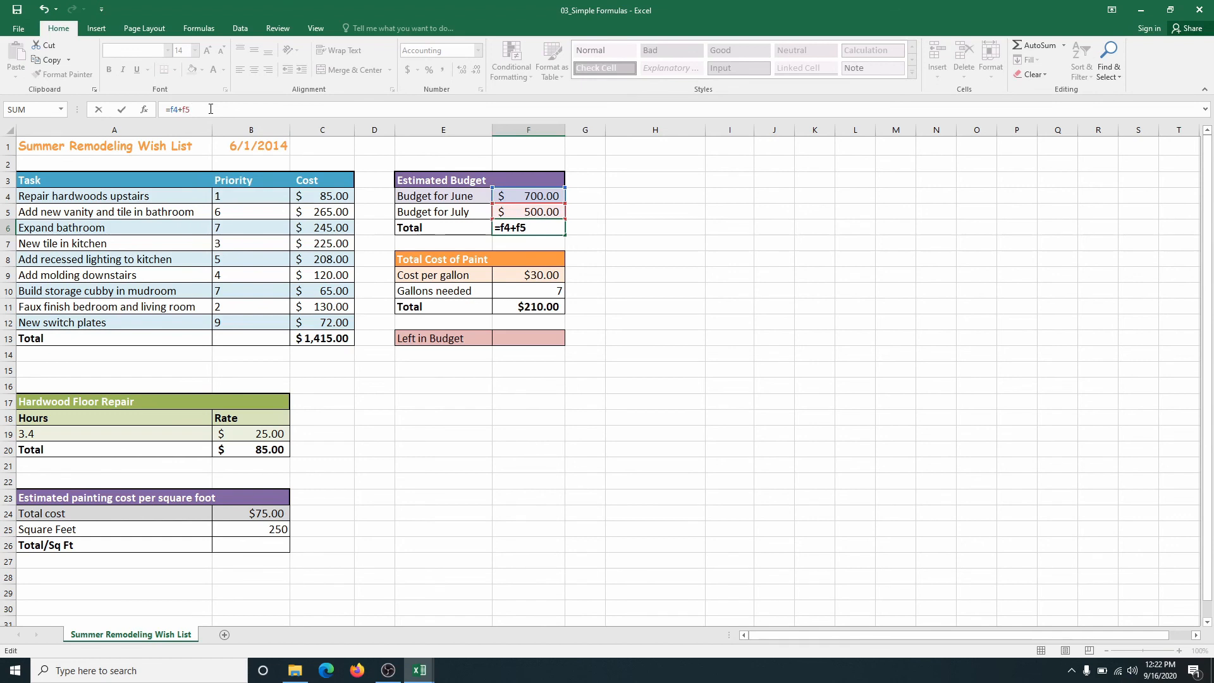
pyautogui.press('Return')
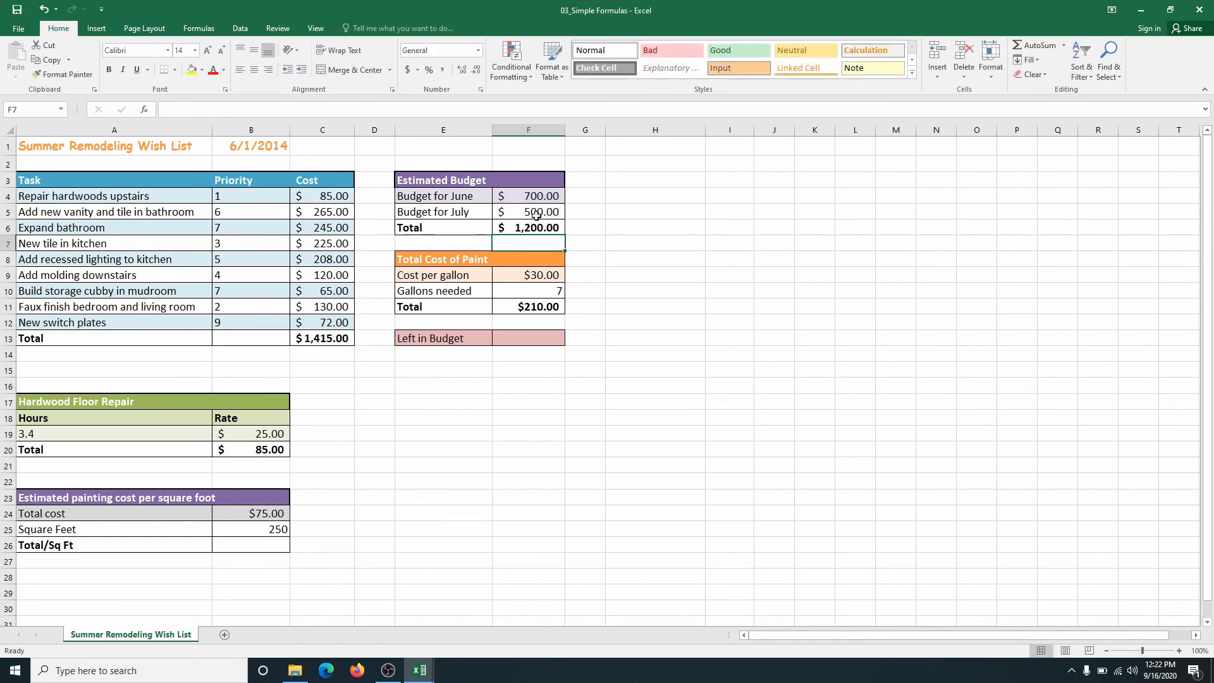
# - Set the budget for June in F4 to 900
pyautogui.click(528, 198)
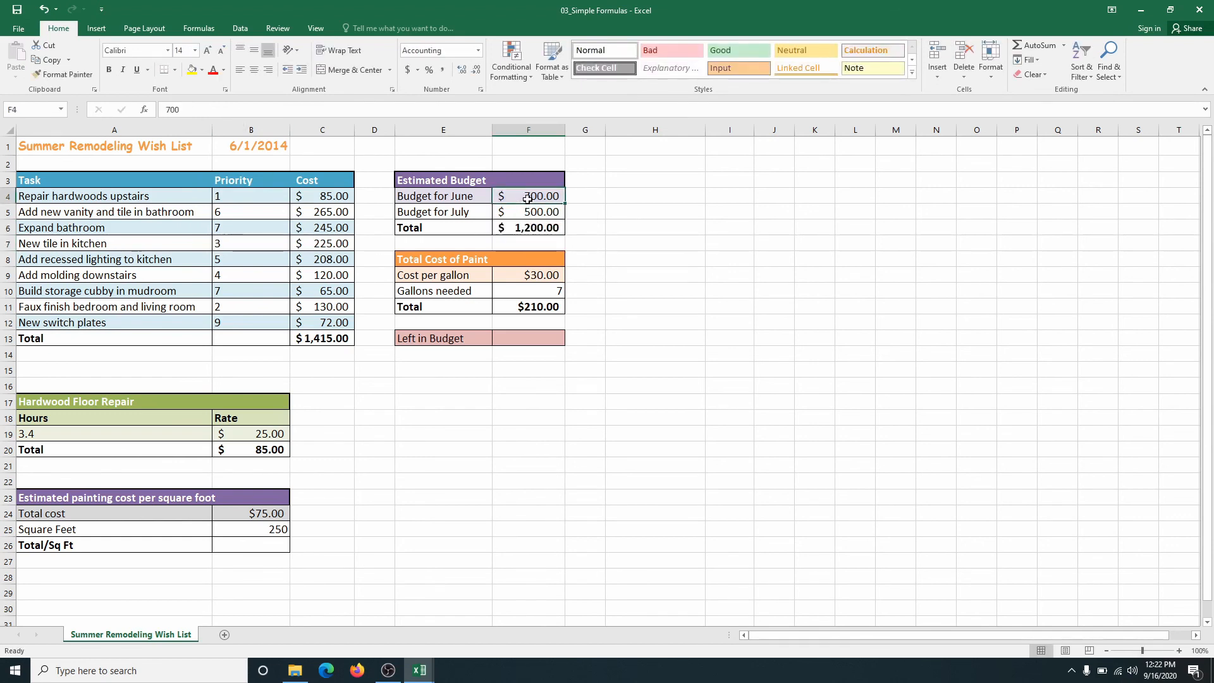
pyautogui.moveTo(188, 110); pyautogui.dragTo(135, 110)
pyautogui.write('9')
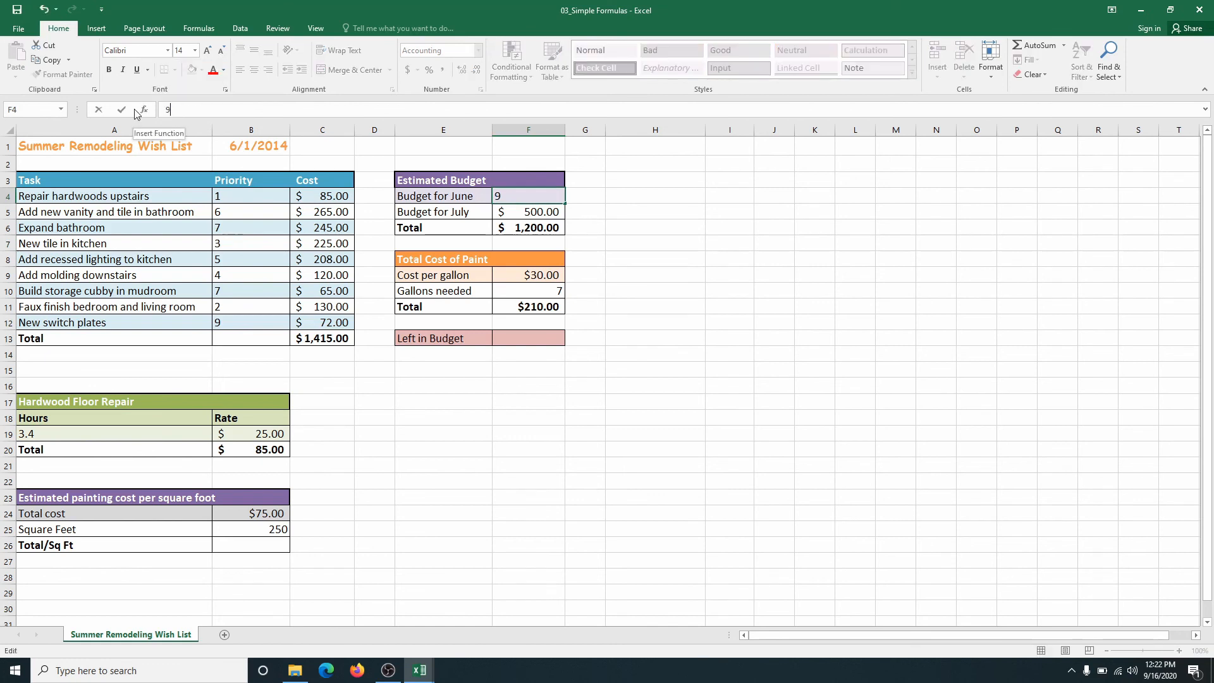
pyautogui.write('00')
pyautogui.press('Return')
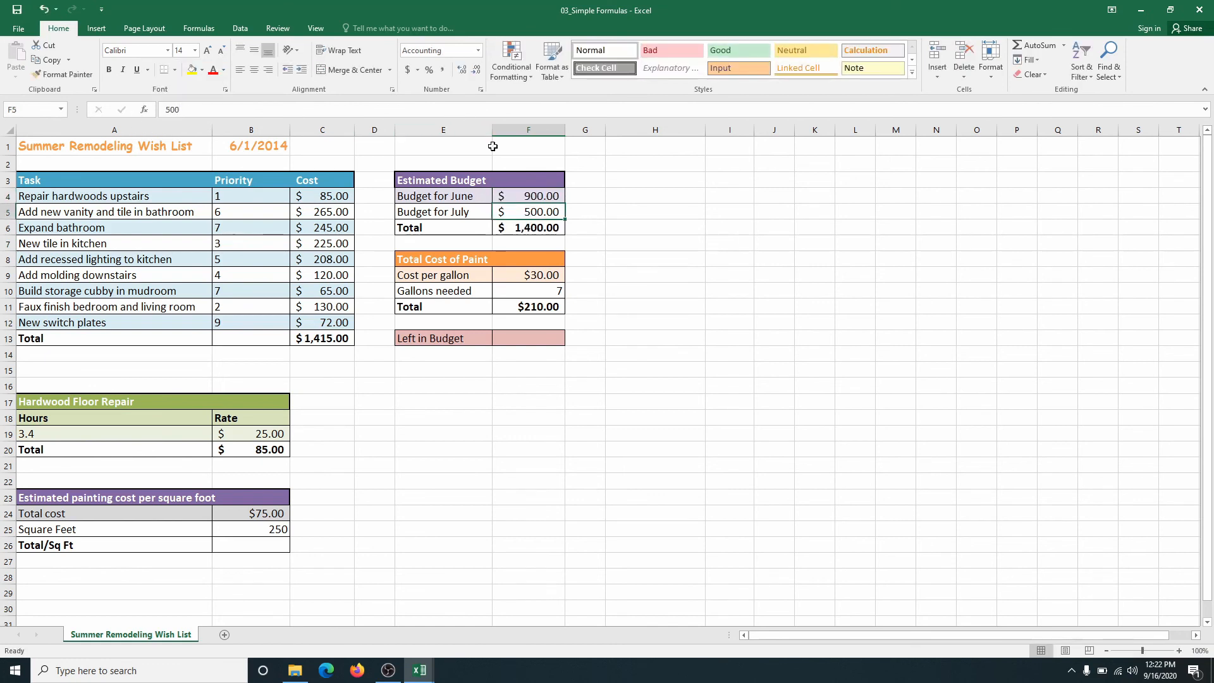